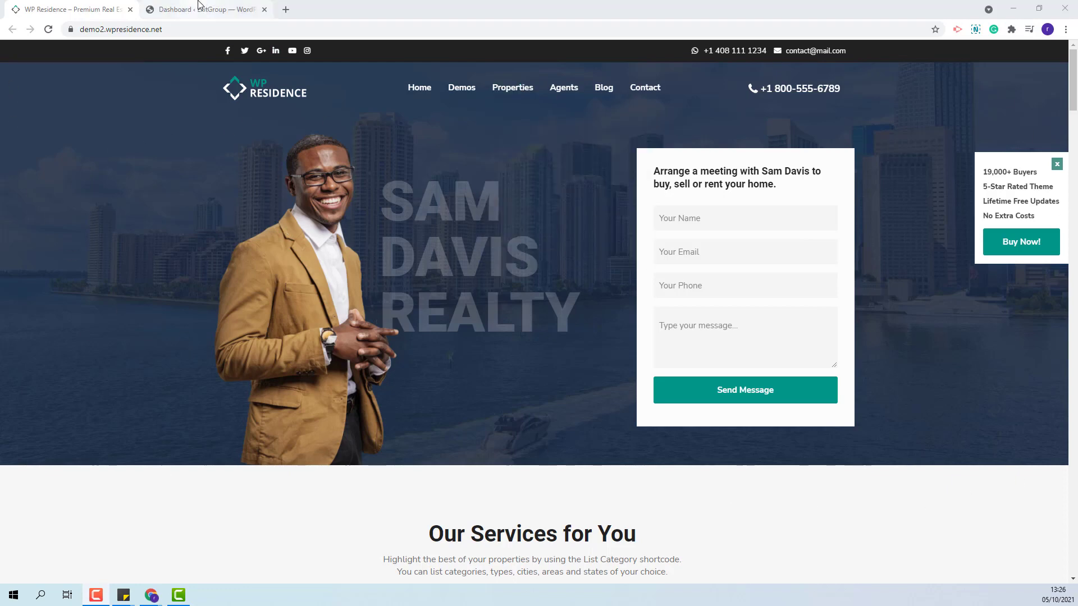
Step: Switch to the WordPress dashboard and create a new page titled "New Homepage"
{"action": "left_click", "coordinate": [199, 8]}
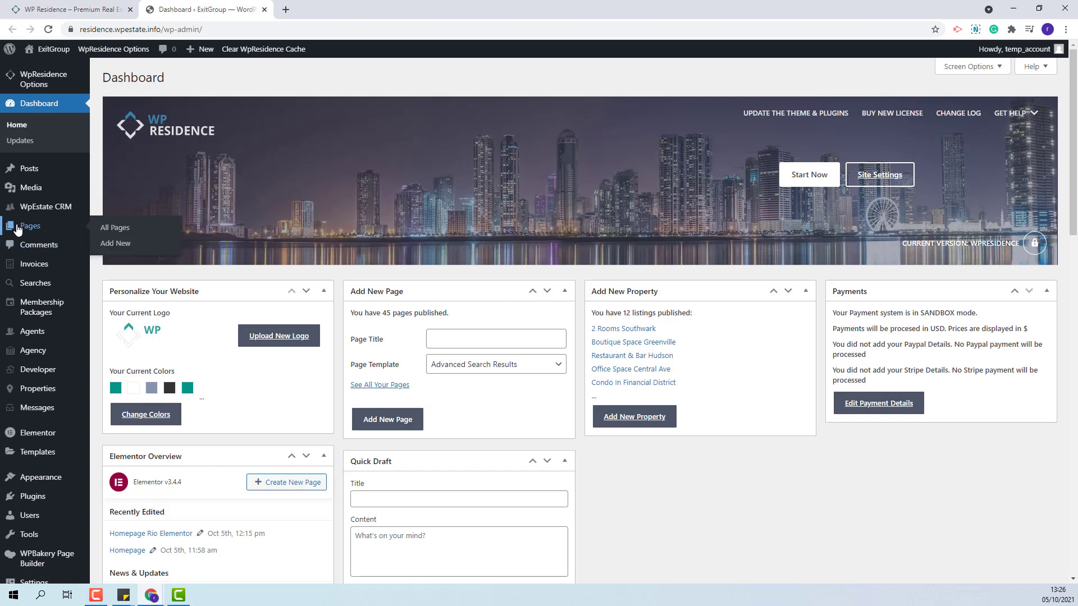
{"action": "left_click", "coordinate": [41, 229]}
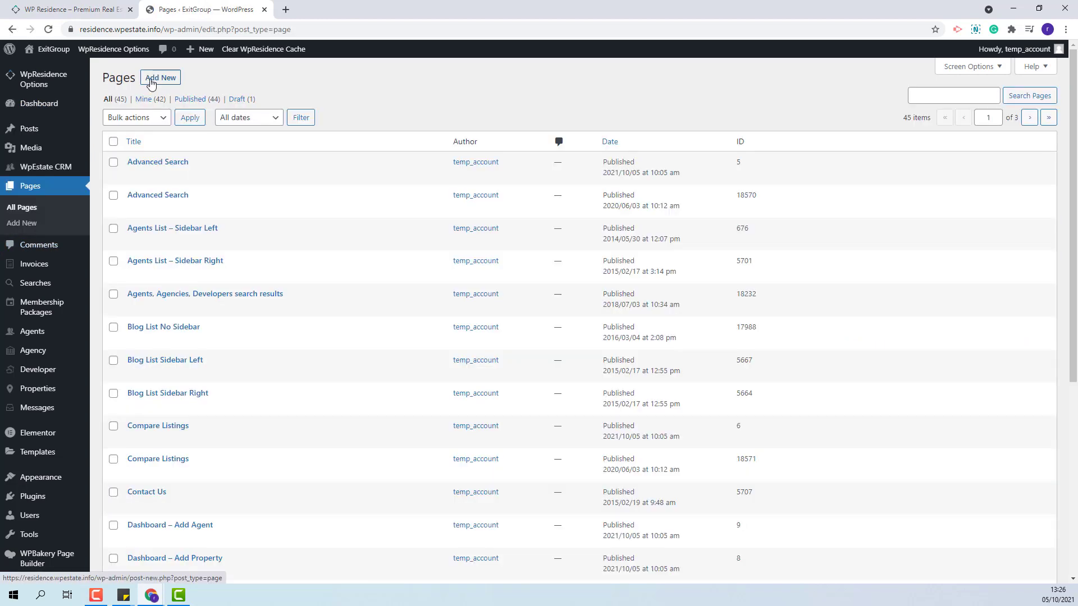
{"action": "left_click", "coordinate": [150, 82]}
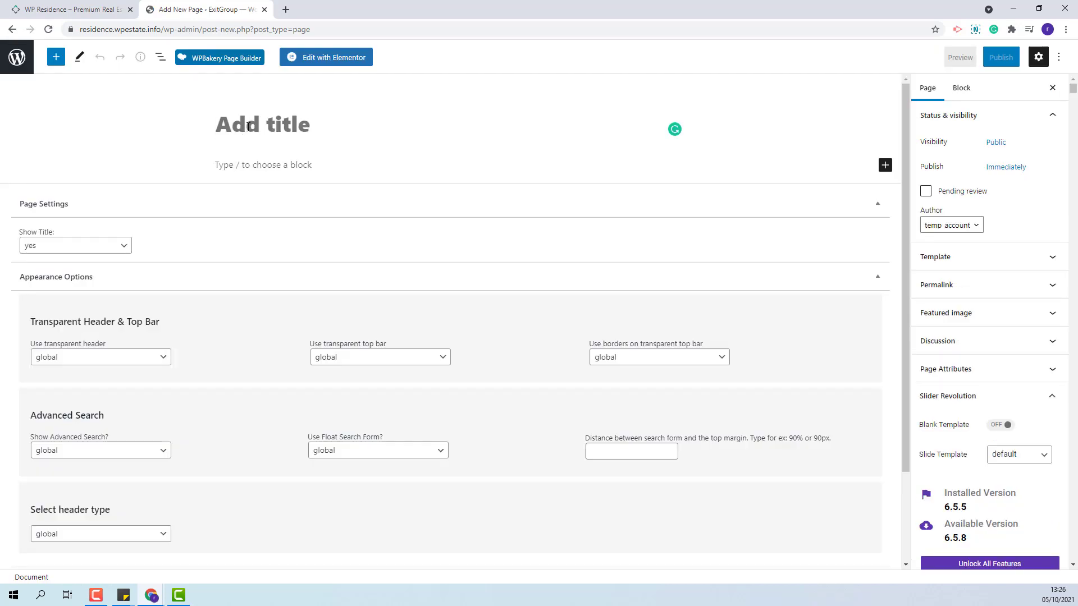
{"action": "type", "text": "New Homepage"}
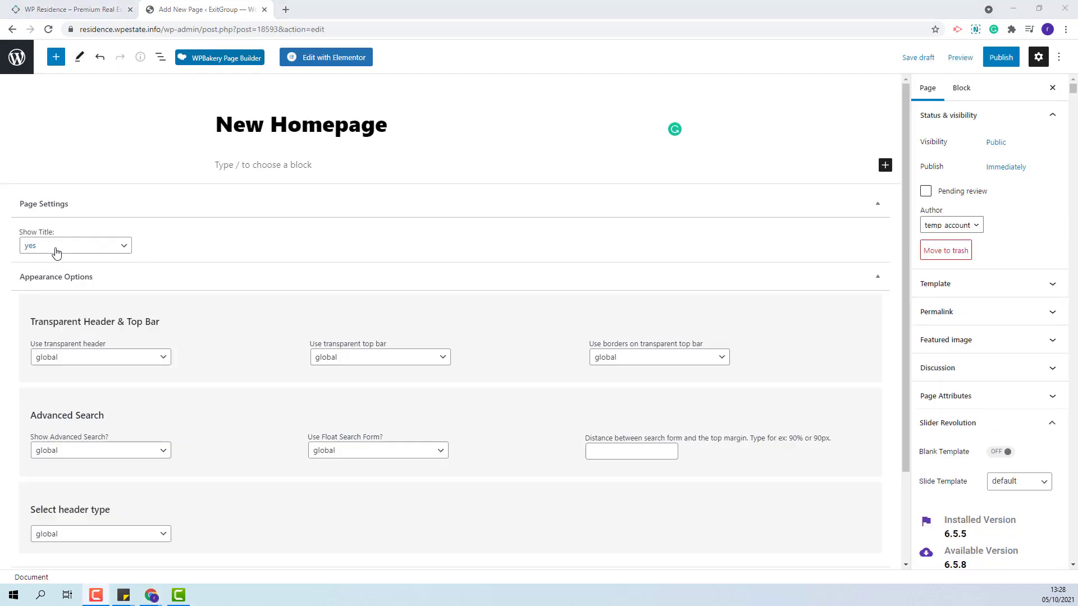
Step: Turn off the page title display and set the page's header type to none
{"action": "left_click", "coordinate": [56, 252]}
{"action": "left_click", "coordinate": [47, 270]}
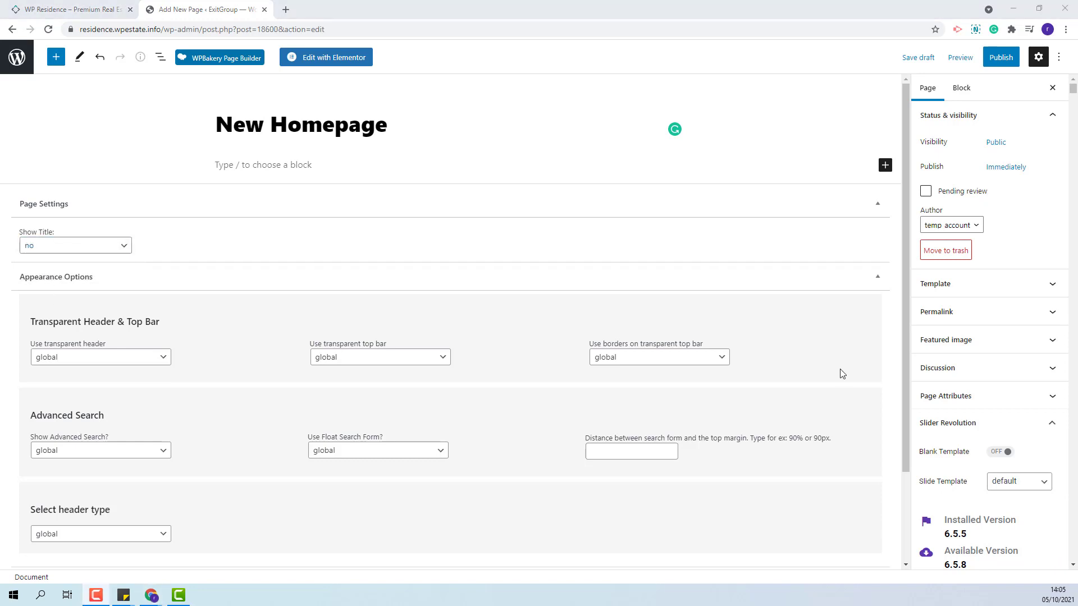
{"action": "scroll", "coordinate": [840, 369], "scroll_direction": "down", "scroll_amount": 1}
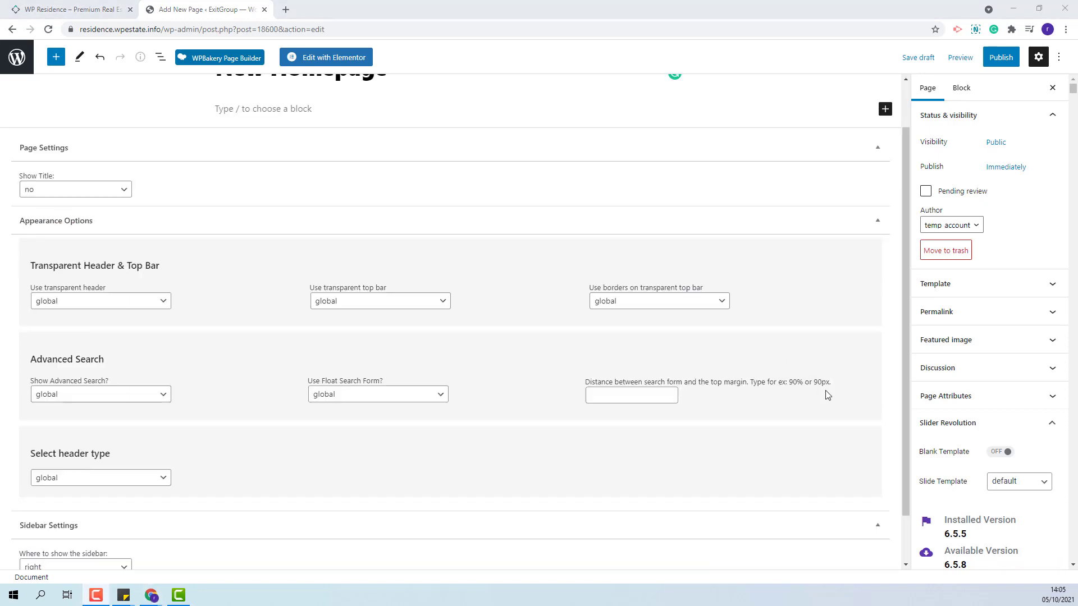
{"action": "left_click", "coordinate": [135, 483]}
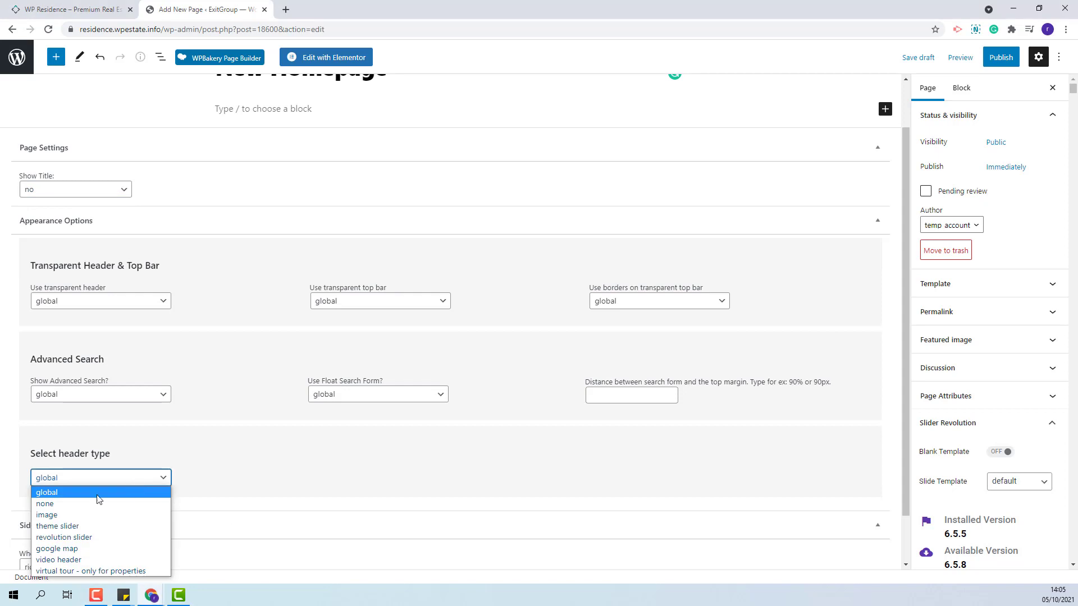
{"action": "left_click", "coordinate": [76, 505]}
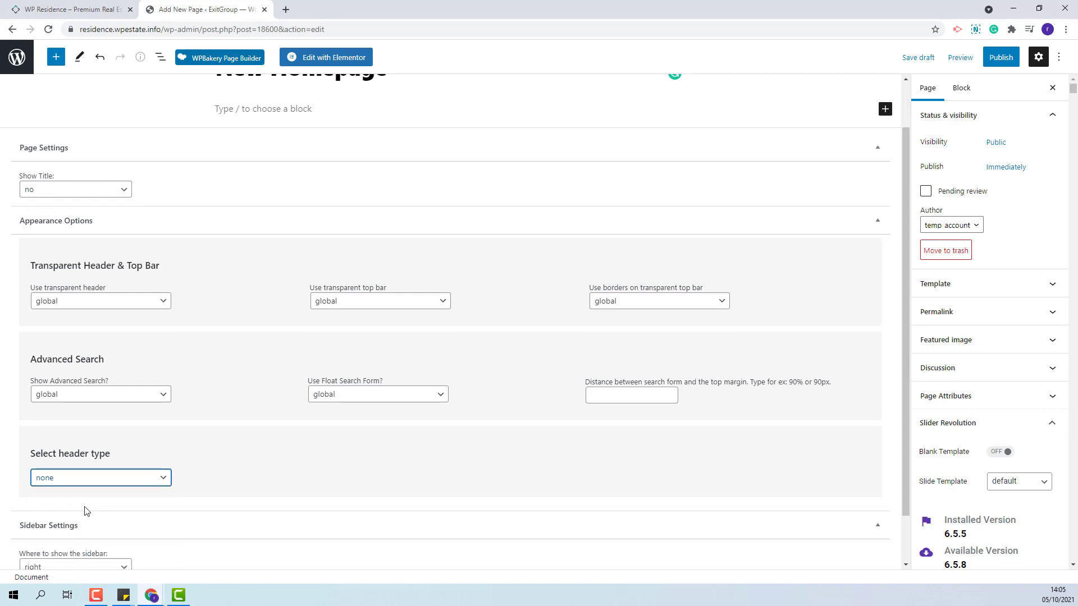
Step: Set the page's sidebar position to none in the sidebar settings
{"action": "scroll", "coordinate": [193, 485], "scroll_direction": "down", "scroll_amount": 1}
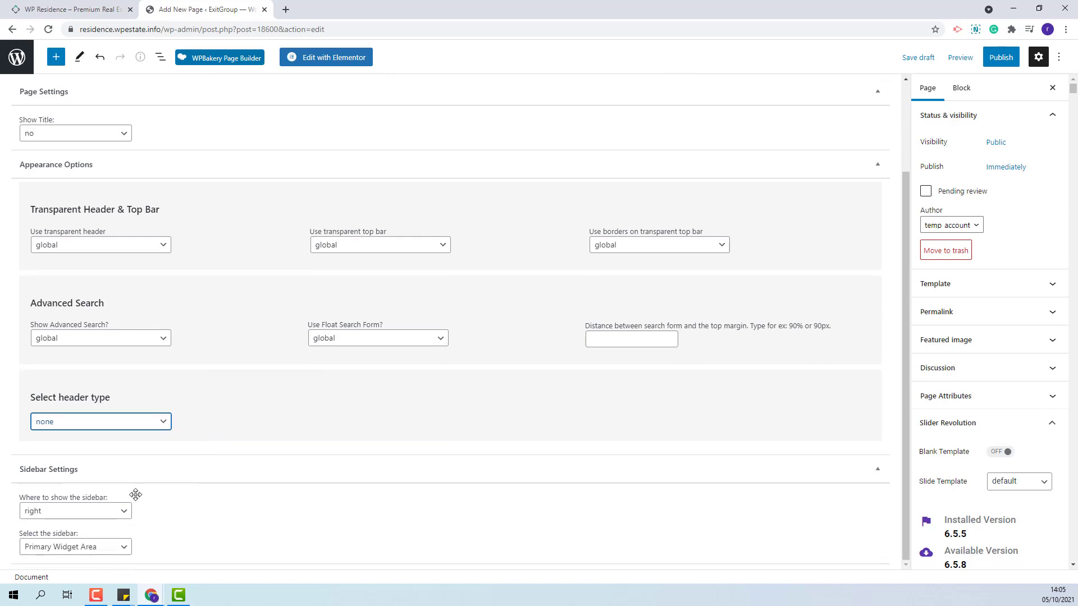
{"action": "left_click", "coordinate": [84, 515]}
{"action": "left_click", "coordinate": [41, 549]}
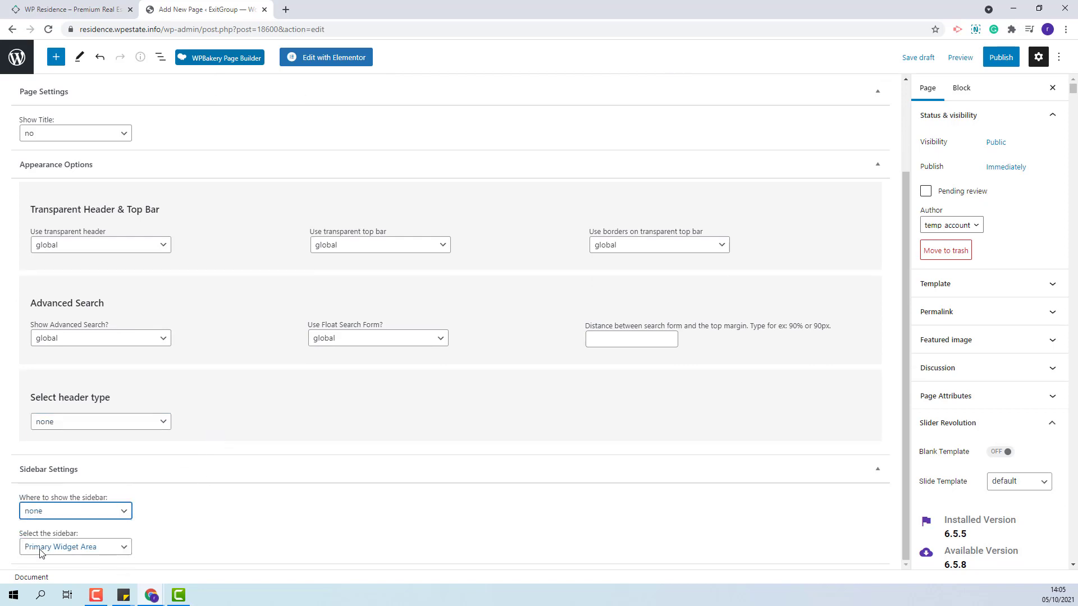
Step: Publish the new page and open it for editing with Elementor
{"action": "left_click", "coordinate": [1003, 62]}
{"action": "left_click", "coordinate": [977, 62]}
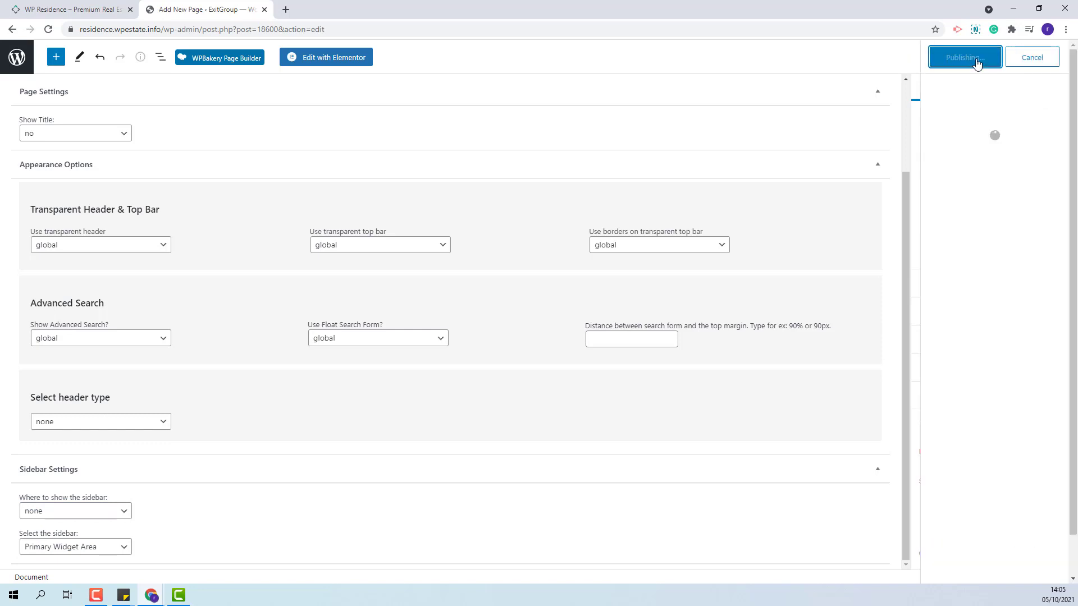
{"action": "left_click", "coordinate": [324, 58]}
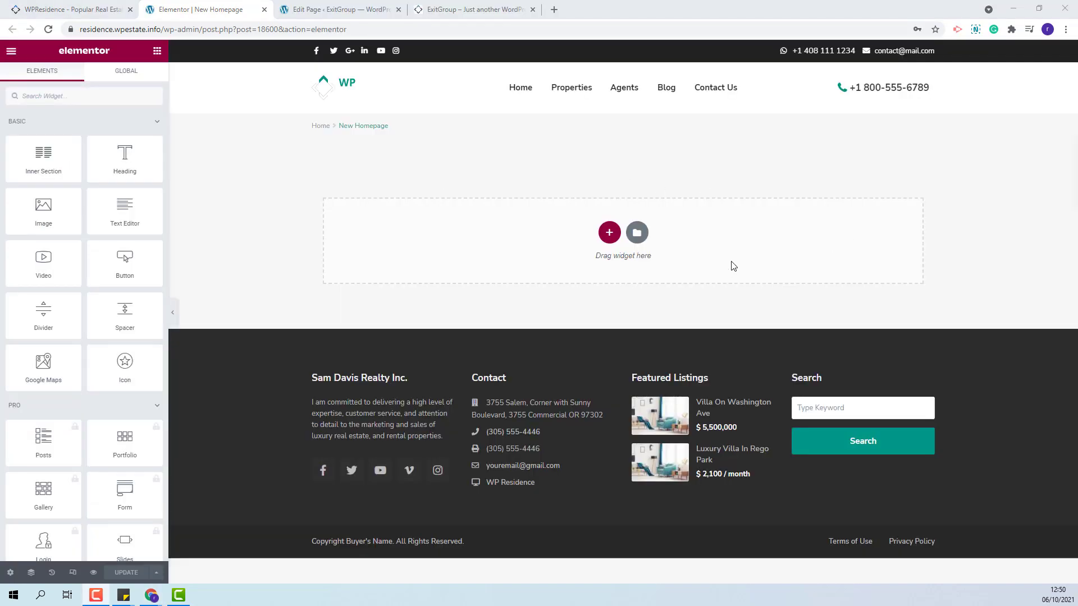
Step: Review the live homepage as reference, and insert a section with two equal columns in the new page
{"action": "left_click", "coordinate": [443, 9]}
{"action": "scroll", "coordinate": [818, 389], "scroll_direction": "down", "scroll_amount": 4}
{"action": "scroll", "coordinate": [820, 376], "scroll_direction": "down", "scroll_amount": 4}
{"action": "scroll", "coordinate": [825, 374], "scroll_direction": "up", "scroll_amount": 8}
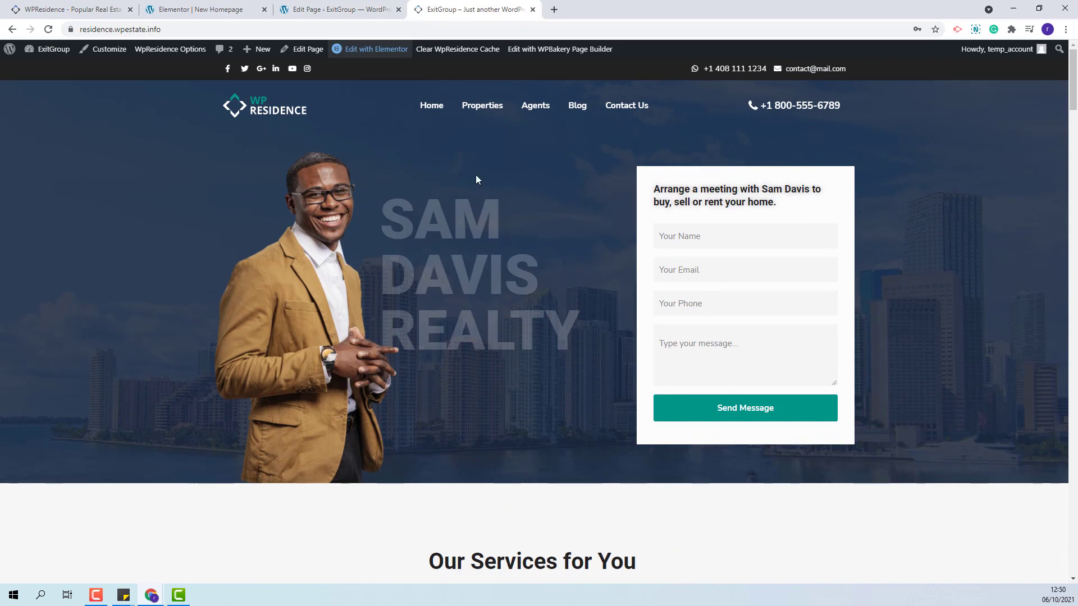
{"action": "left_click", "coordinate": [217, 9]}
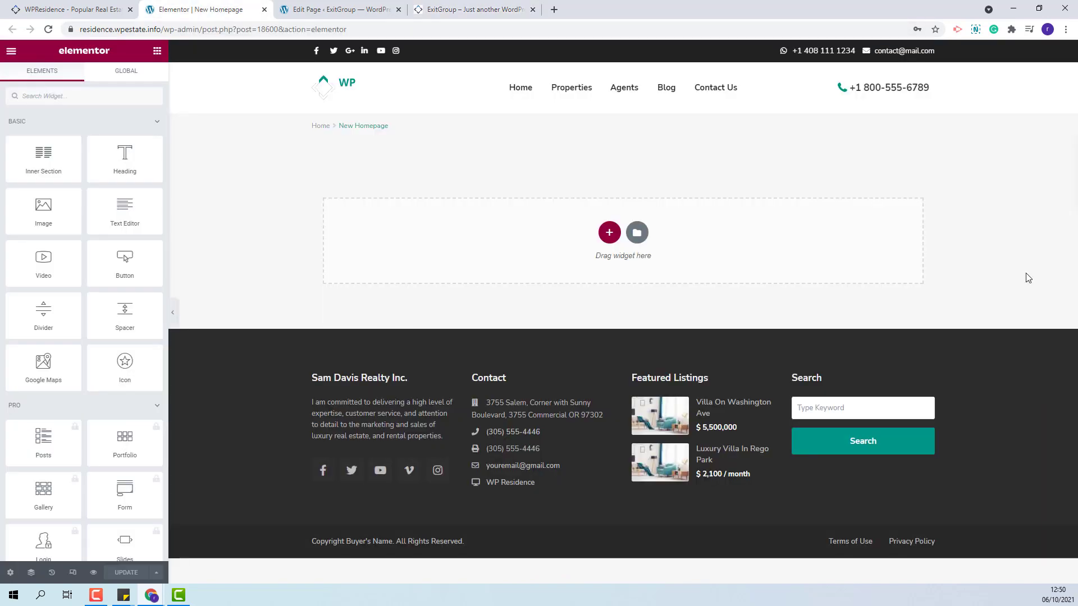
{"action": "left_click", "coordinate": [610, 233]}
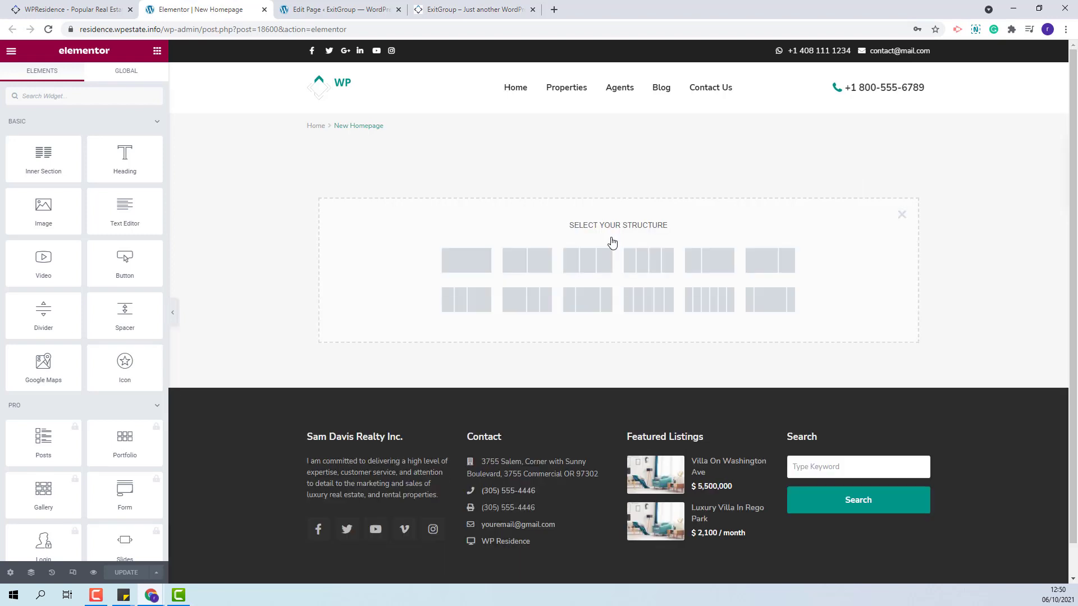
{"action": "left_click", "coordinate": [543, 266]}
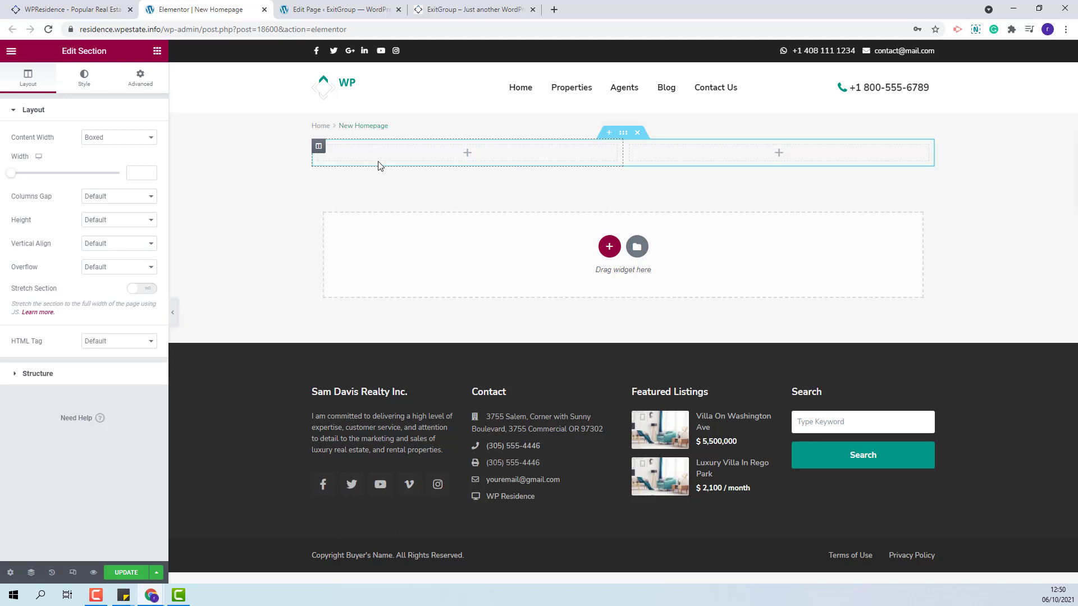
Step: Lay out the section with columns gap No Gap, vertical align Middle and Stretch Section enabled
{"action": "left_click", "coordinate": [115, 196]}
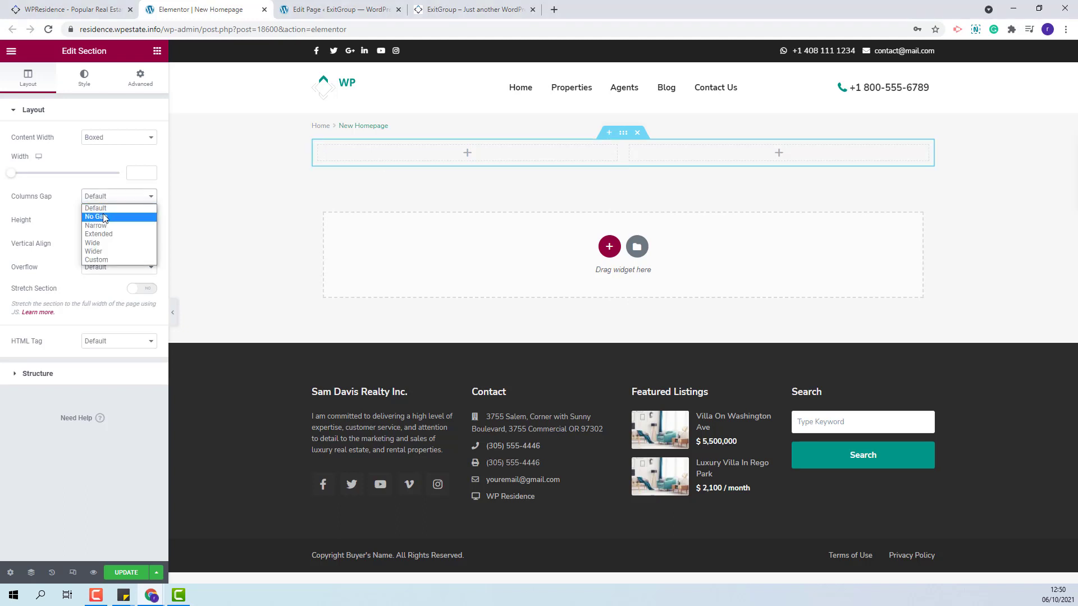
{"action": "left_click", "coordinate": [103, 214]}
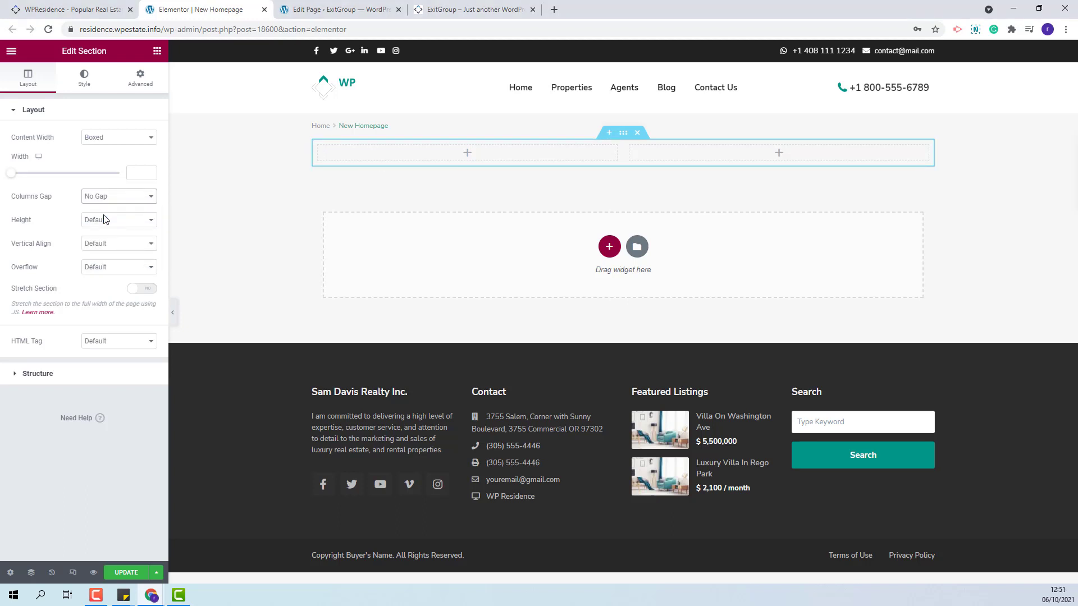
{"action": "left_click", "coordinate": [115, 248]}
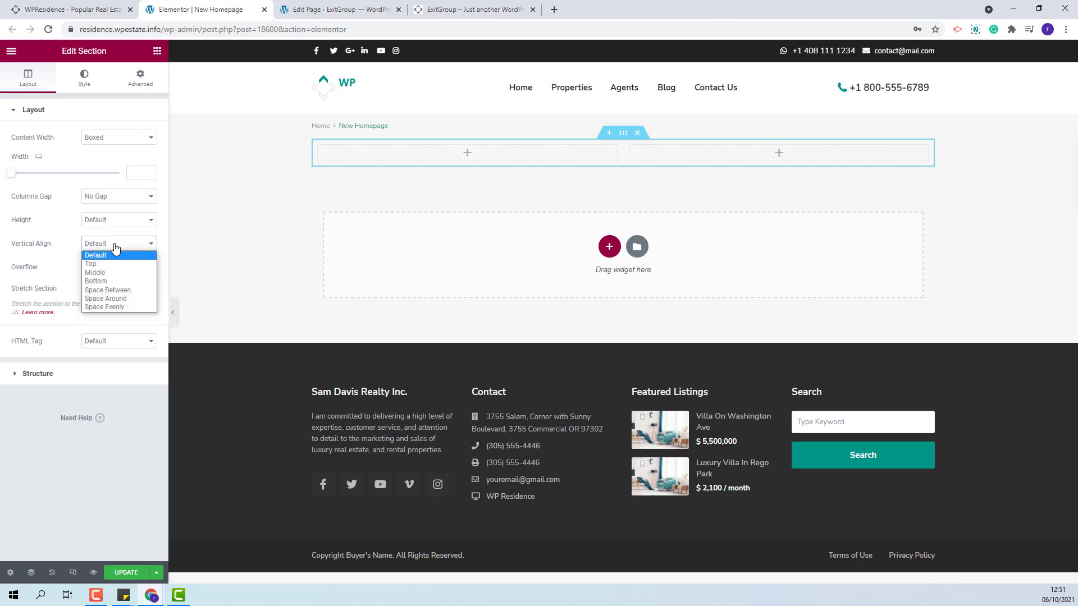
{"action": "left_click", "coordinate": [115, 274]}
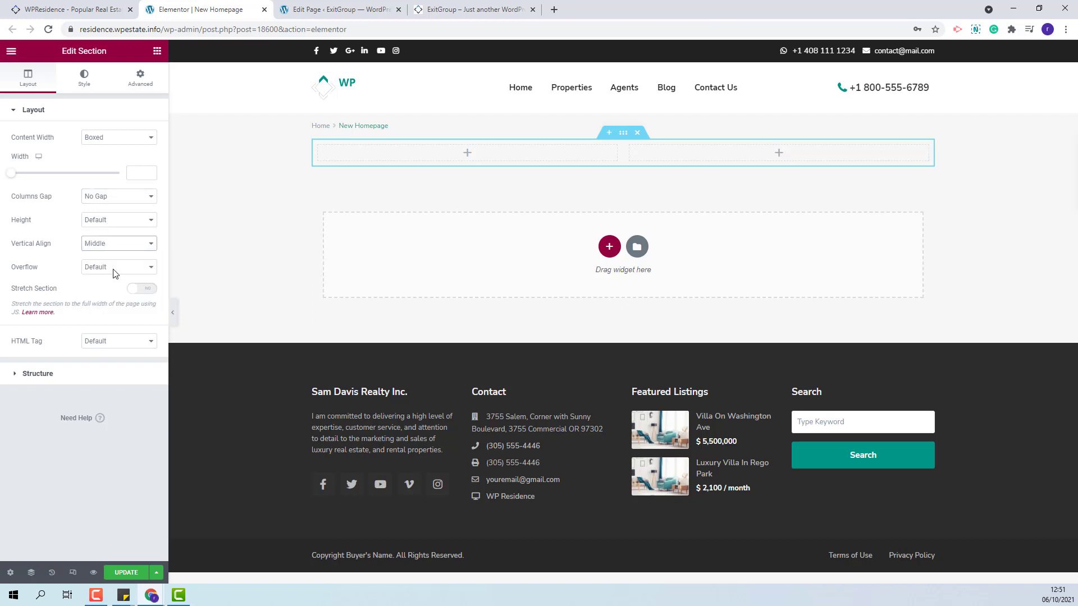
{"action": "left_click", "coordinate": [143, 291]}
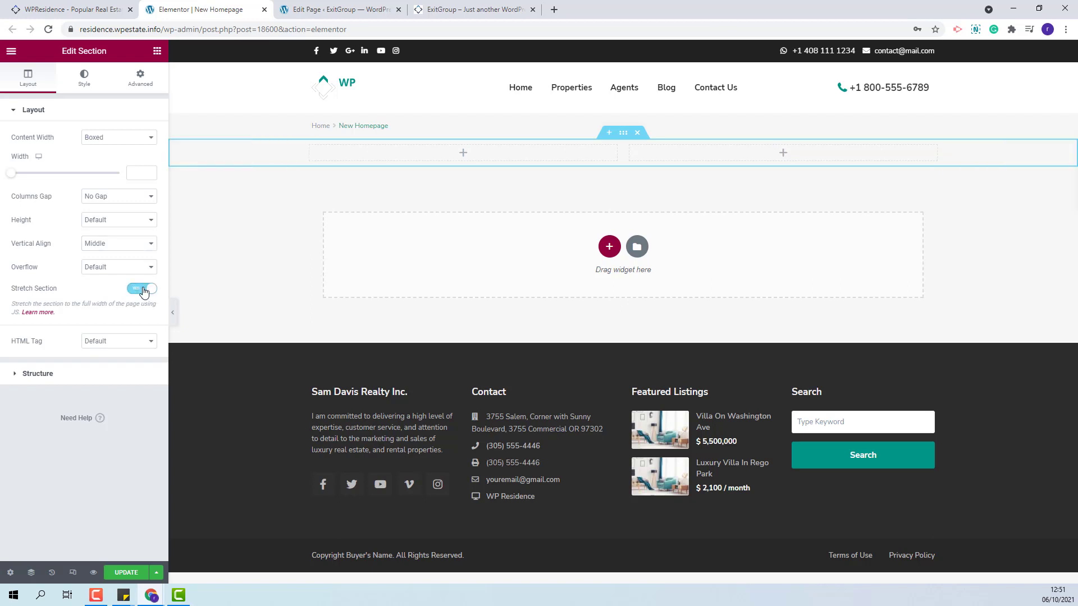
Step: Give the section a classic background using the skyline image miami_back_image-1.jpeg from the media library
{"action": "left_click", "coordinate": [84, 77]}
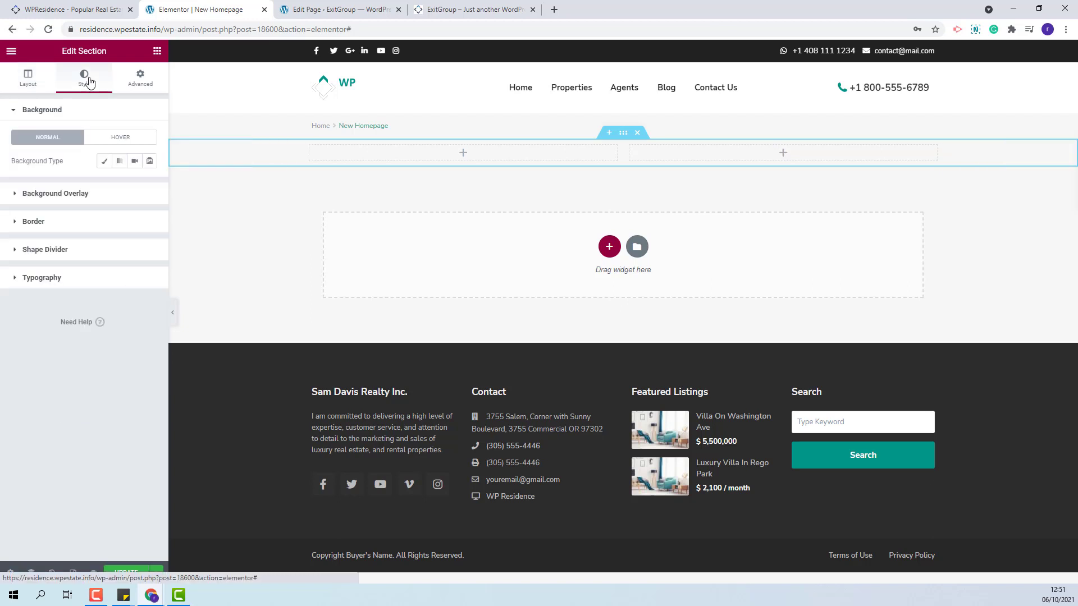
{"action": "left_click", "coordinate": [105, 165]}
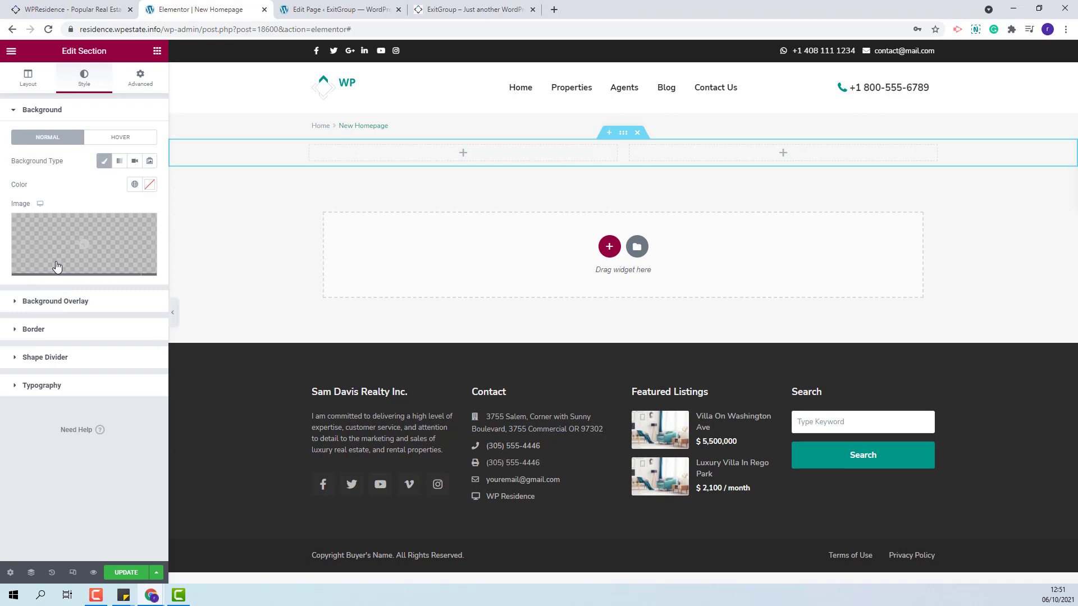
{"action": "left_click", "coordinate": [89, 247]}
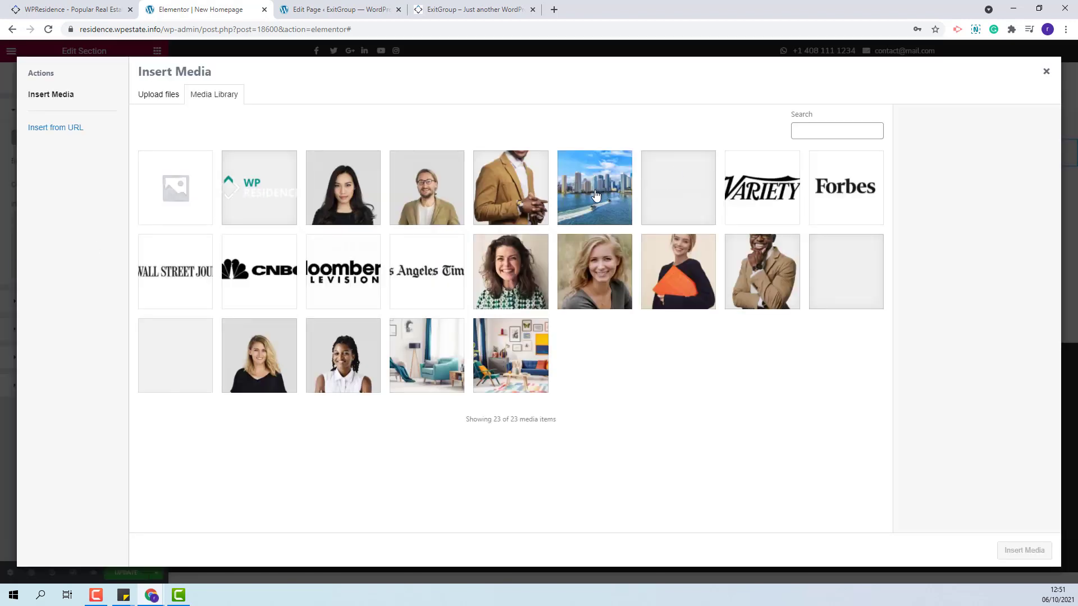
{"action": "left_click", "coordinate": [596, 194]}
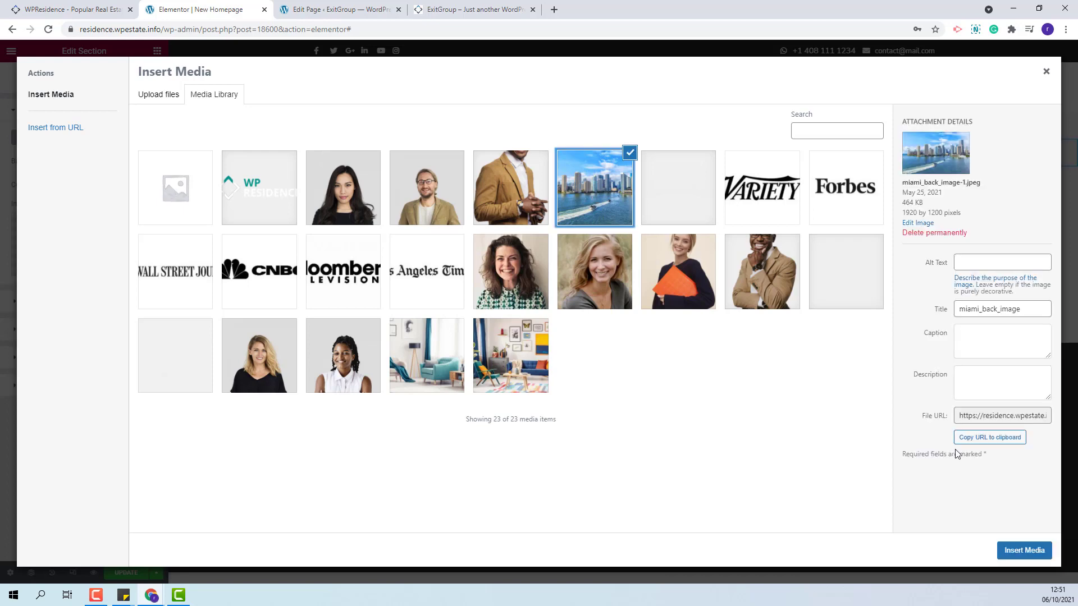
{"action": "left_click", "coordinate": [1024, 550]}
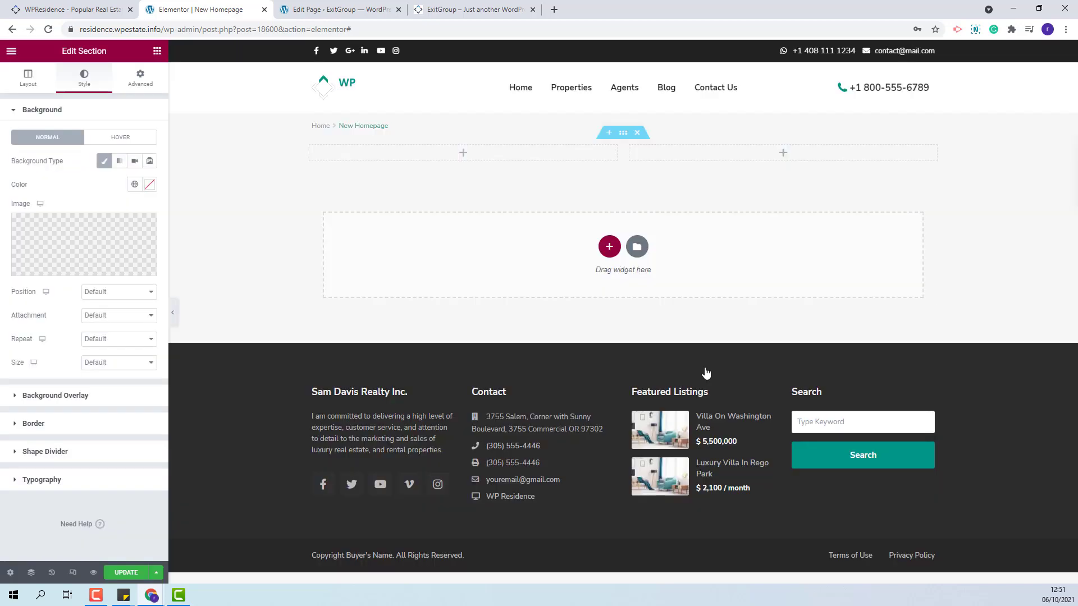
Step: Set the section's background color to #254762
{"action": "left_click", "coordinate": [149, 185]}
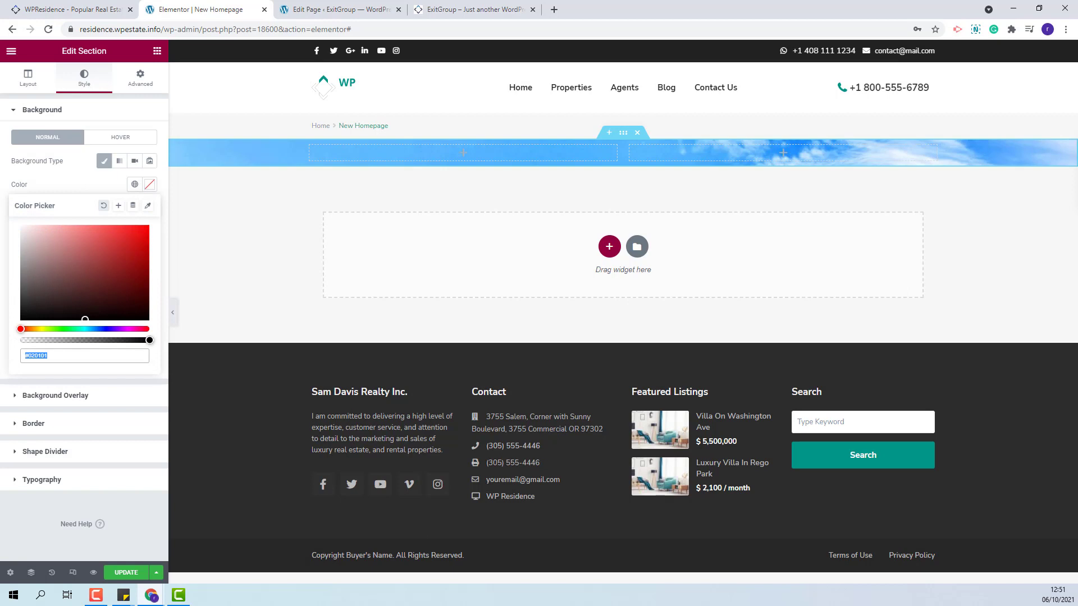
{"action": "type", "text": "#254762"}
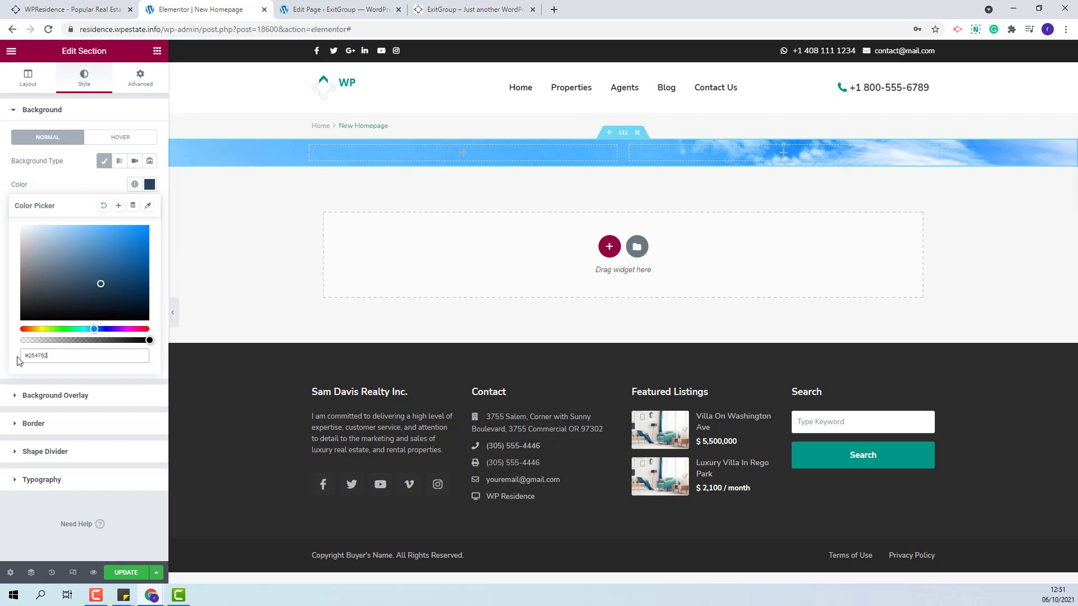
{"action": "left_click", "coordinate": [77, 188]}
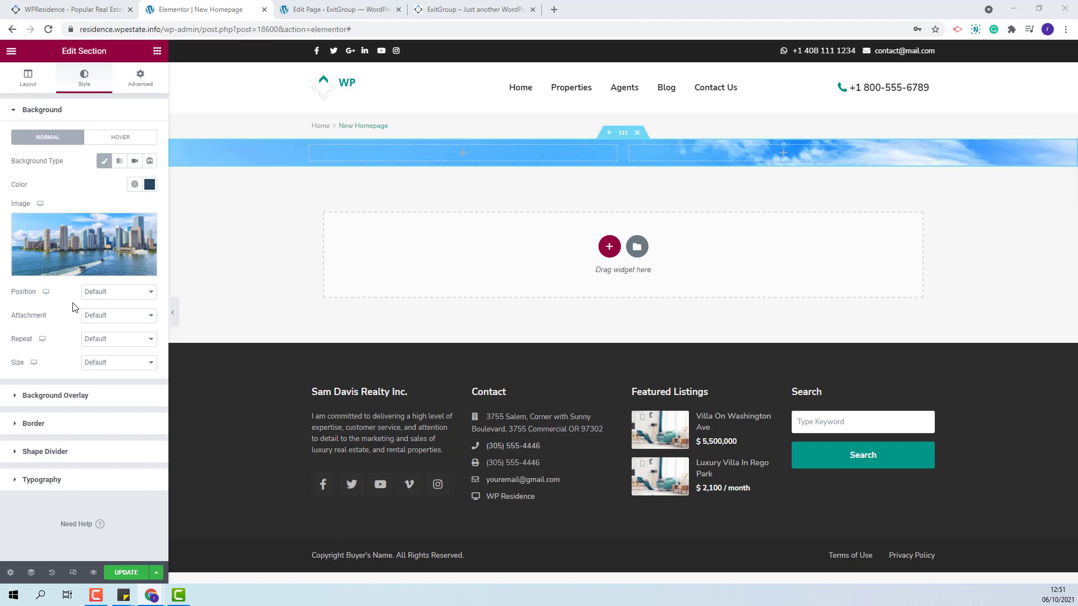
Step: Set the background image's attachment to Scroll, repeat to No-repeat and size to Cover
{"action": "left_click", "coordinate": [119, 316]}
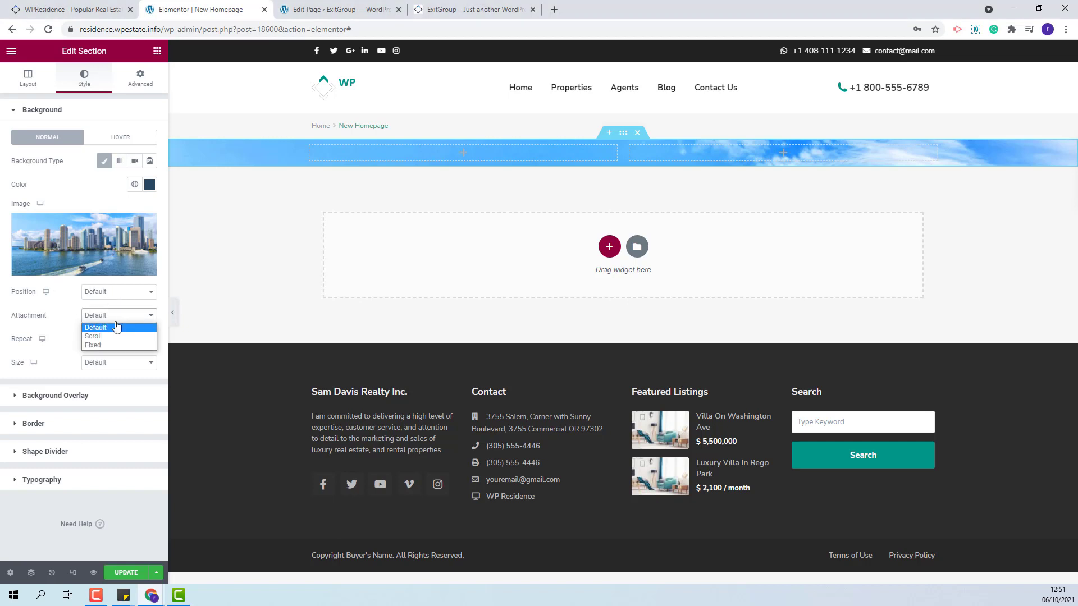
{"action": "left_click", "coordinate": [109, 336]}
{"action": "left_click", "coordinate": [108, 340]}
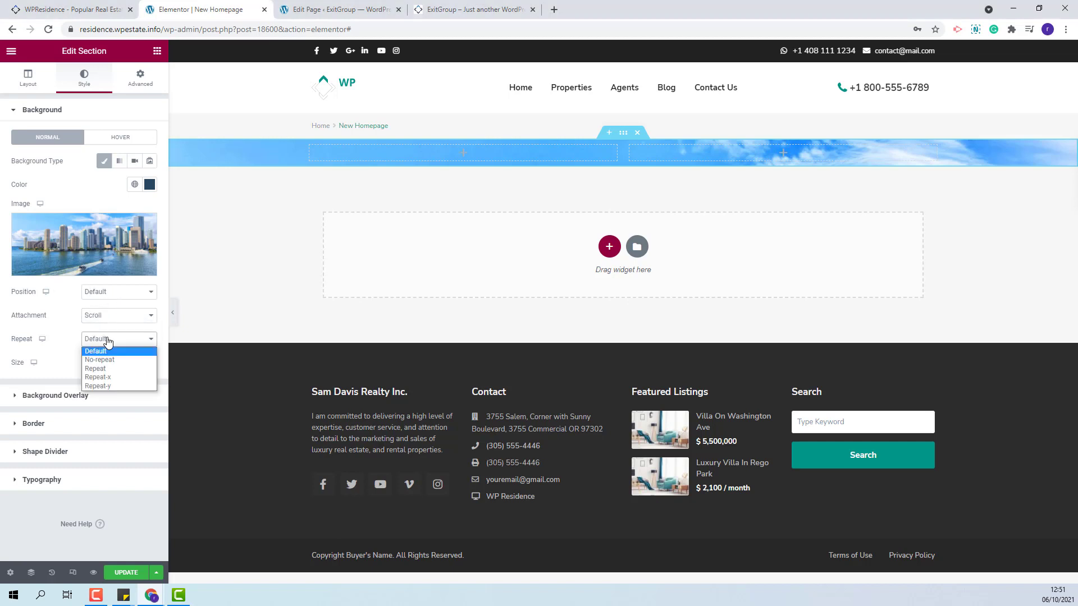
{"action": "left_click", "coordinate": [119, 361]}
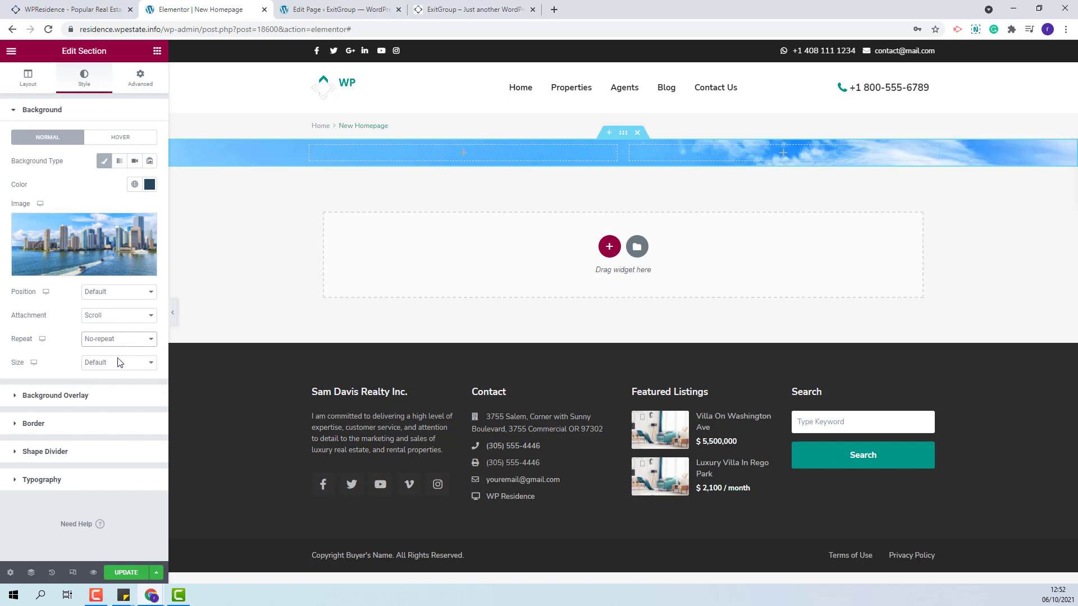
{"action": "left_click", "coordinate": [121, 364]}
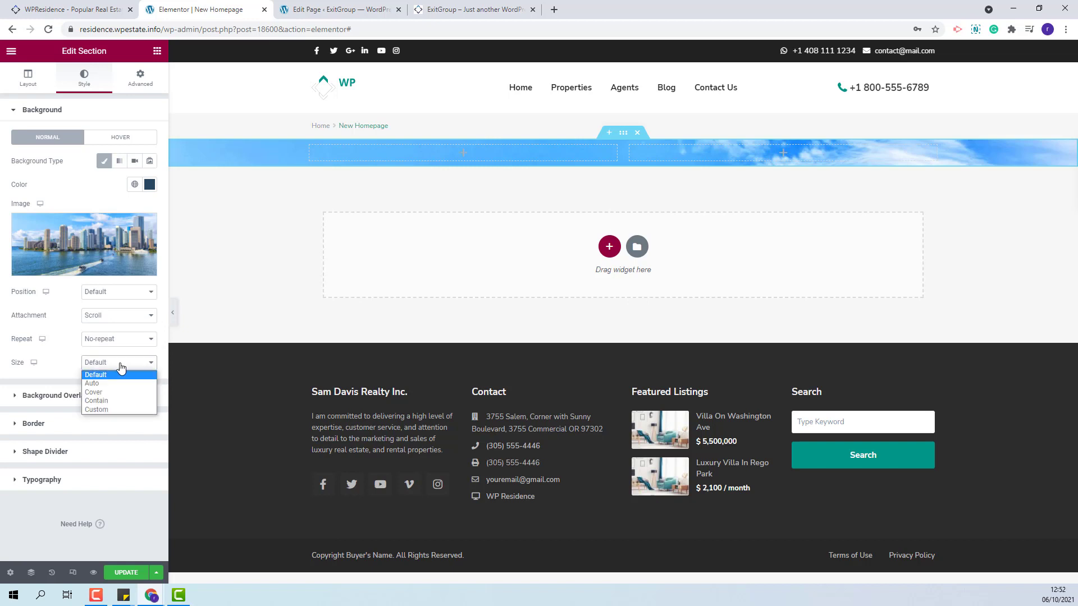
{"action": "left_click", "coordinate": [94, 394]}
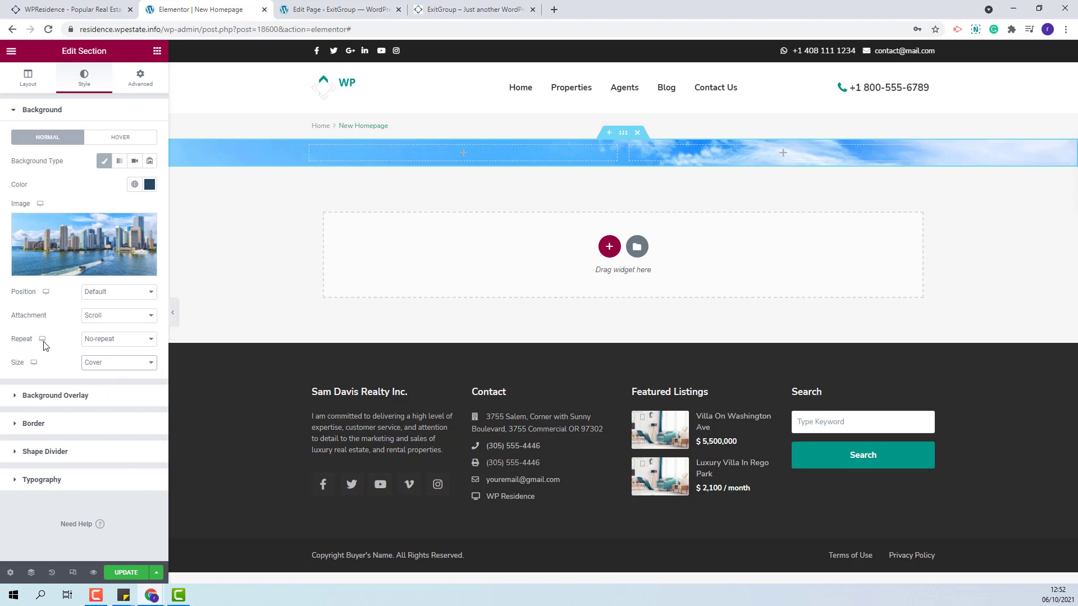
Step: Give the section a classic background overlay in color #1D293E with an opacity of 0.87
{"action": "left_click", "coordinate": [47, 400]}
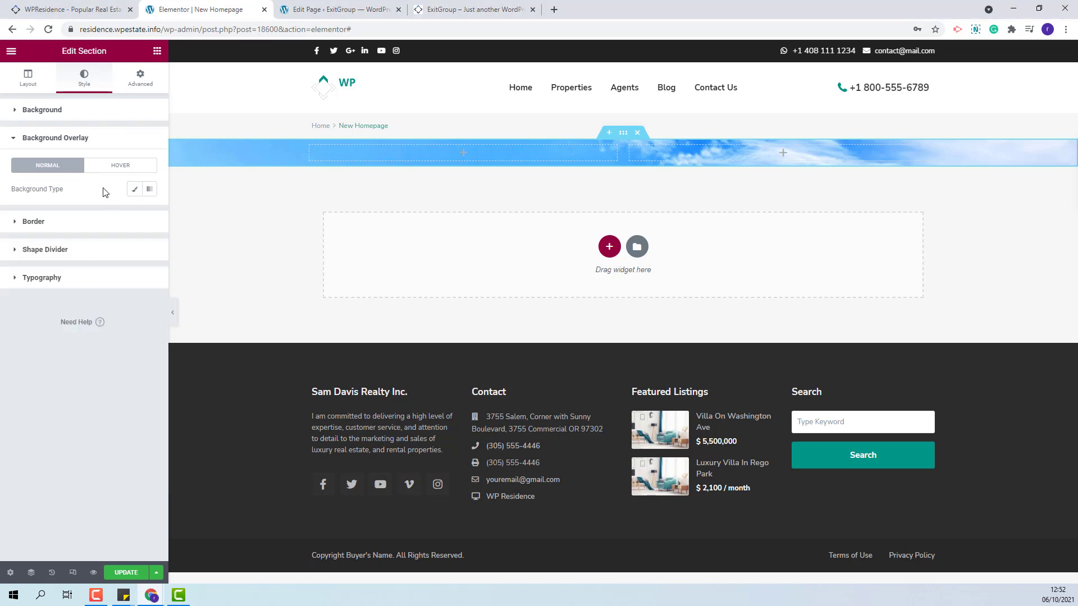
{"action": "left_click", "coordinate": [135, 190]}
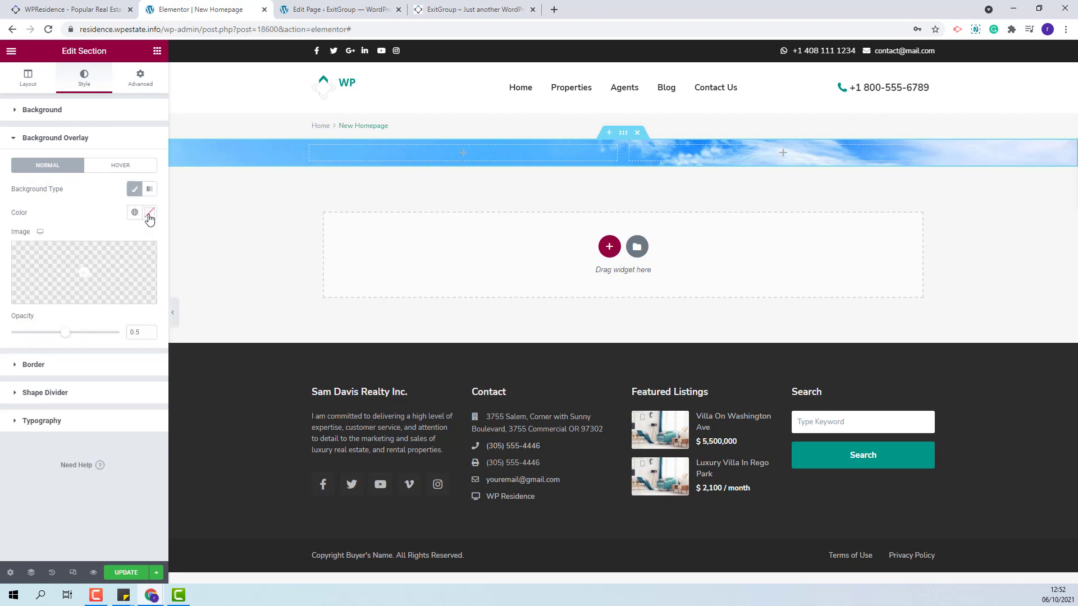
{"action": "left_click", "coordinate": [149, 215]}
{"action": "left_click_drag", "start_coordinate": [50, 384], "coordinate": [21, 384]}
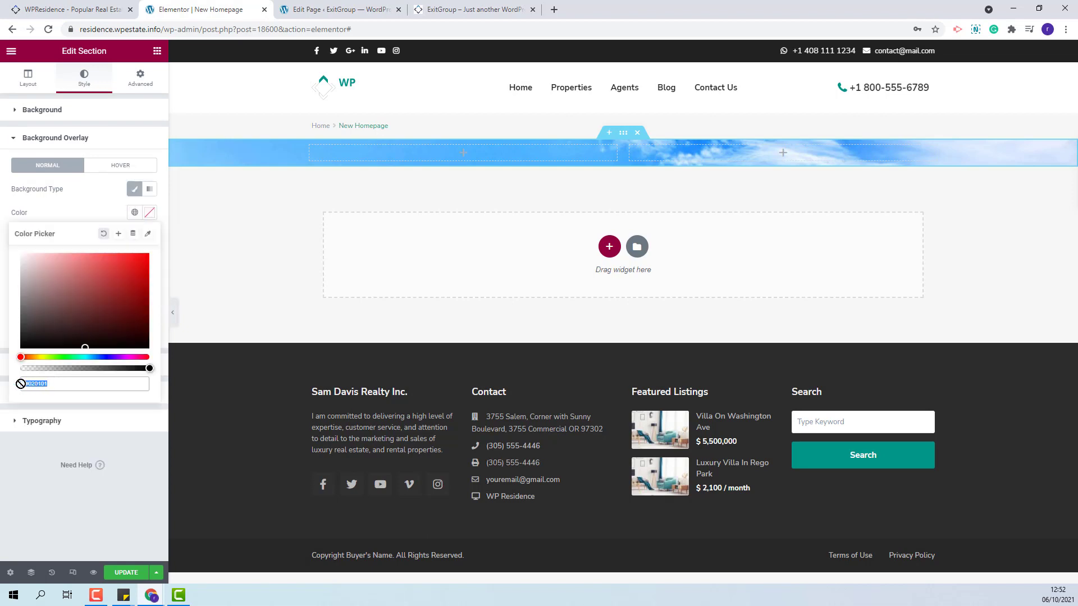
{"action": "type", "text": "#1D293E"}
{"action": "left_click", "coordinate": [79, 211]}
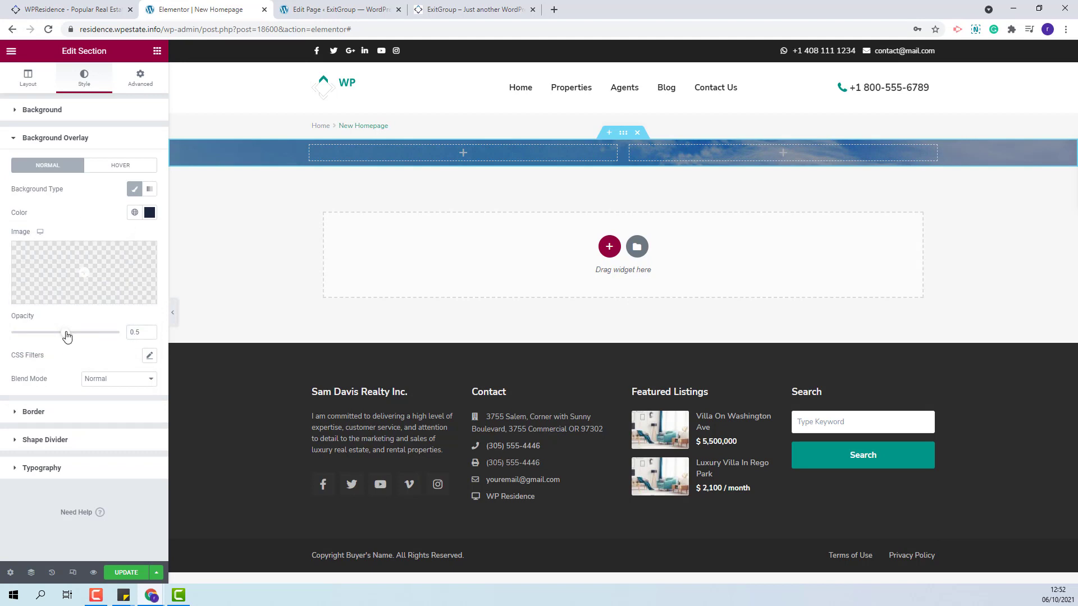
{"action": "left_click_drag", "start_coordinate": [66, 335], "coordinate": [106, 335]}
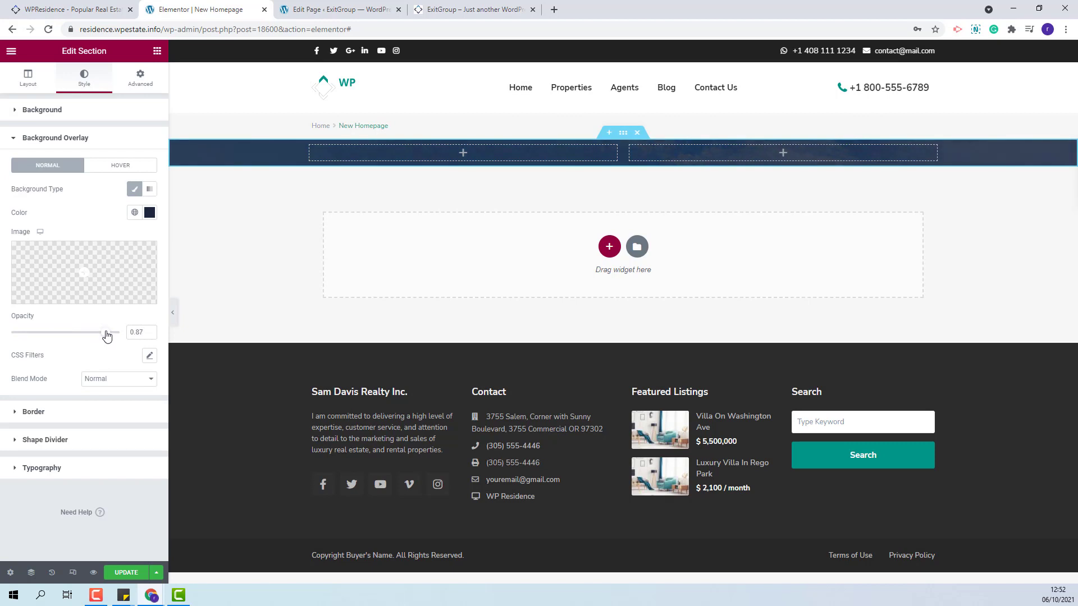
Step: Unlink the section's padding values and set only the top padding to 10%
{"action": "left_click", "coordinate": [143, 84]}
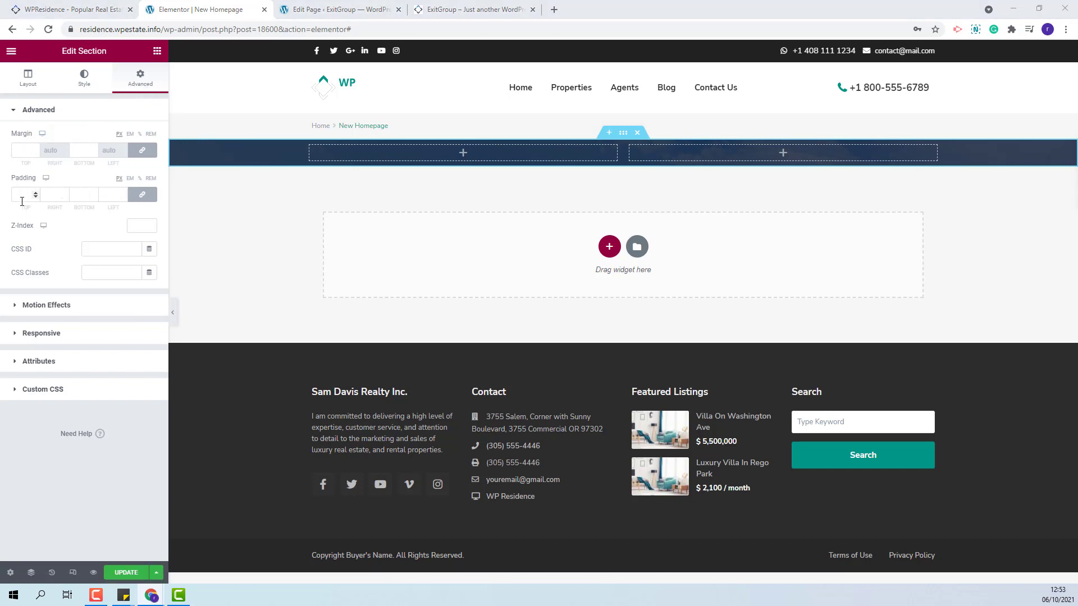
{"action": "left_click", "coordinate": [141, 196]}
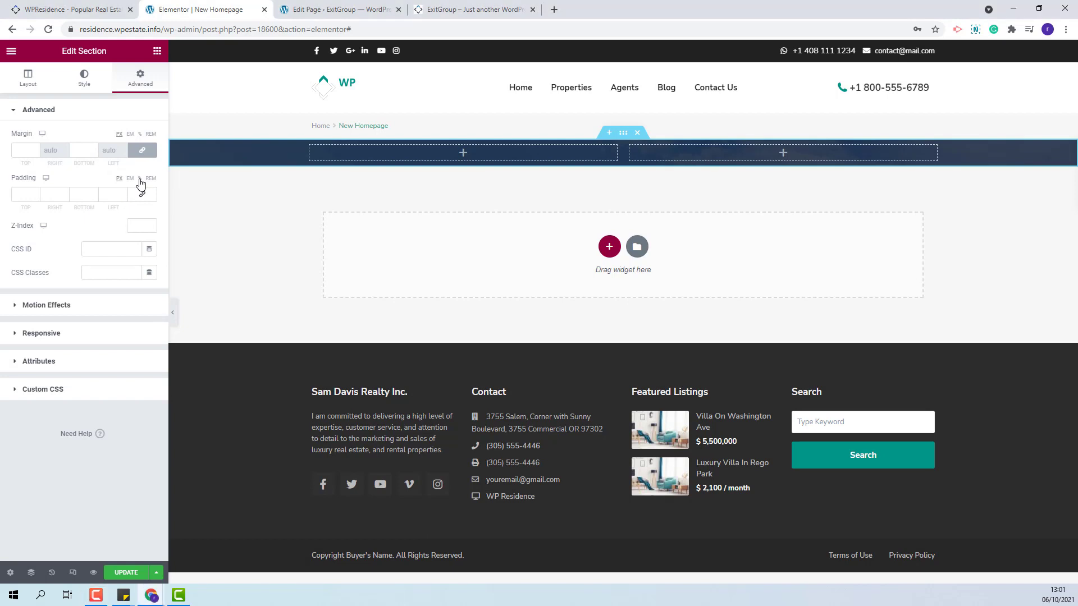
{"action": "left_click", "coordinate": [35, 193]}
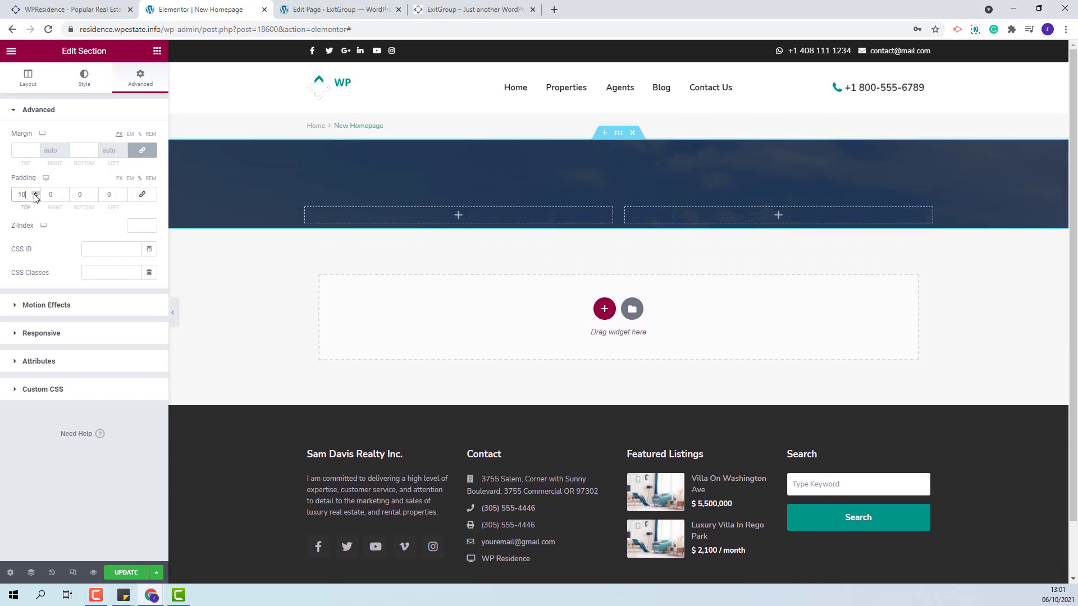
Step: Give the section a Fade In entrance animation with a Slow duration
{"action": "left_click", "coordinate": [79, 306]}
{"action": "left_click", "coordinate": [56, 177]}
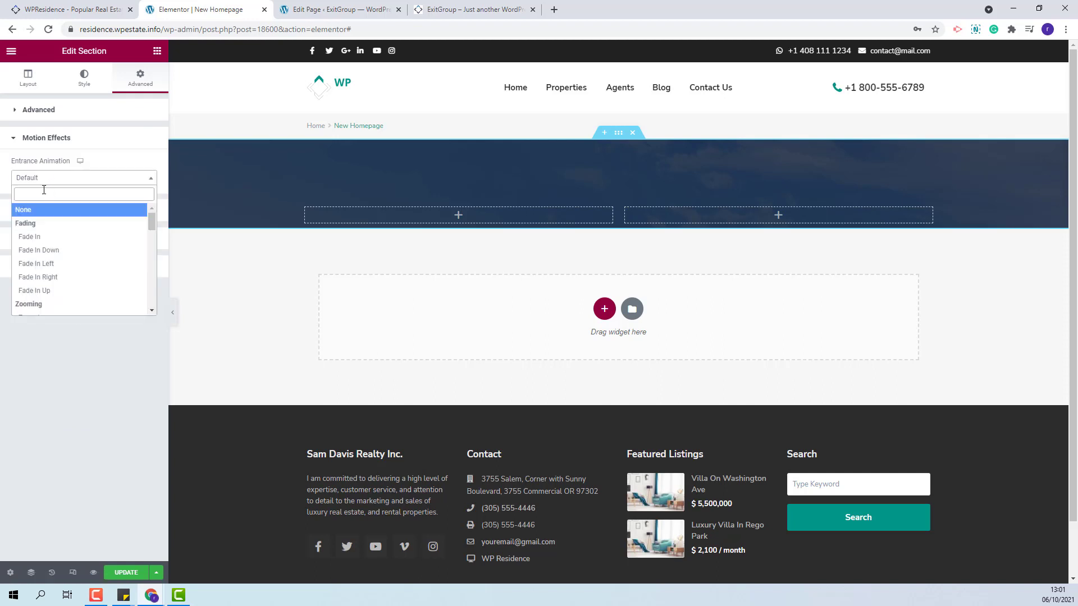
{"action": "left_click", "coordinate": [35, 233]}
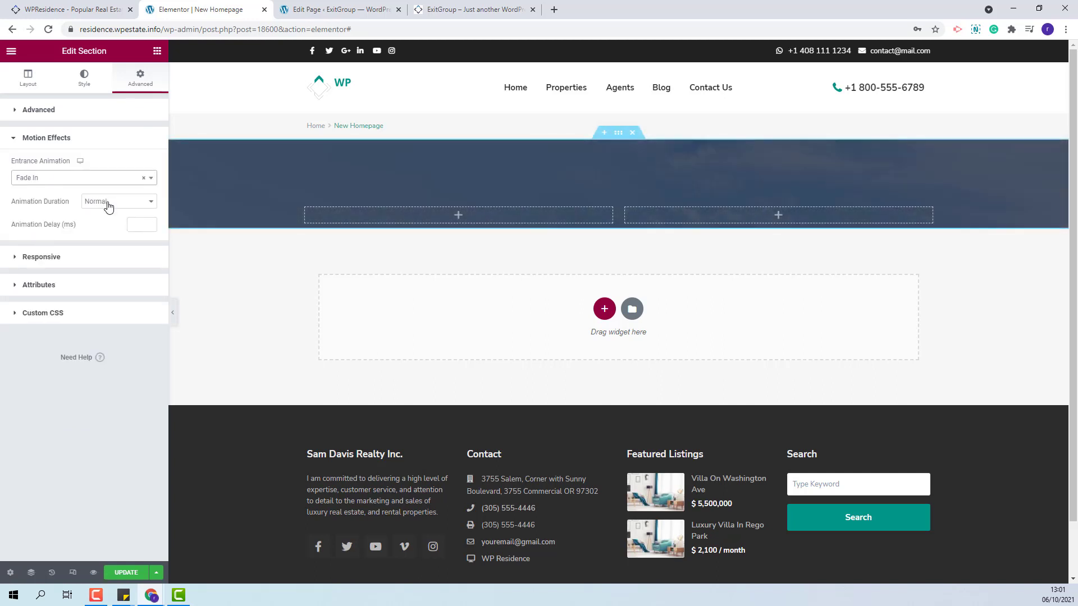
{"action": "left_click", "coordinate": [113, 201]}
{"action": "left_click", "coordinate": [112, 215]}
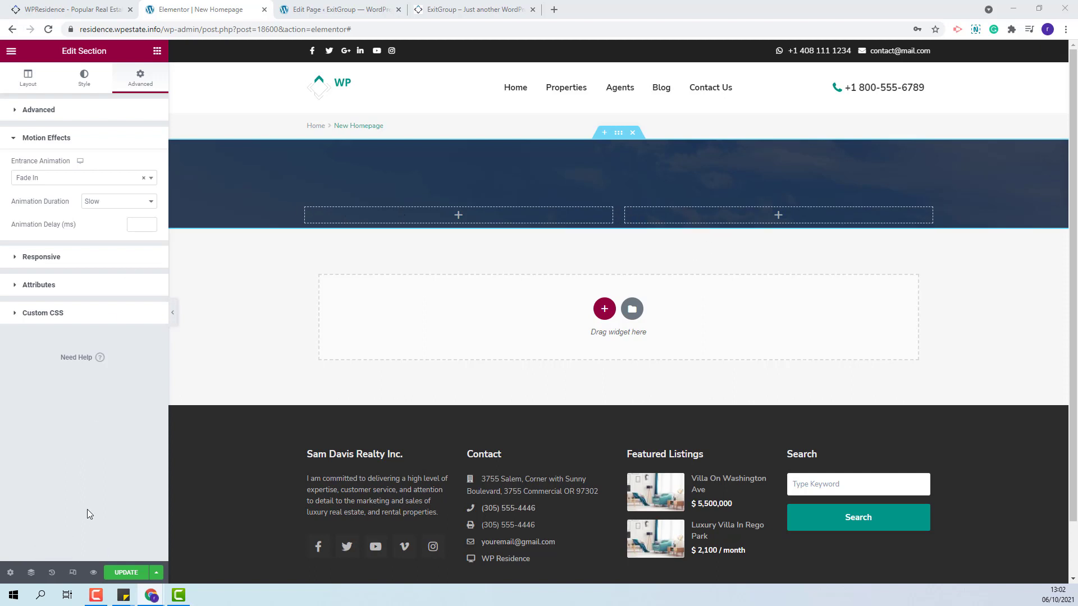
Step: Show the Navigator and expand the section and both of its columns
{"action": "left_click", "coordinate": [32, 574]}
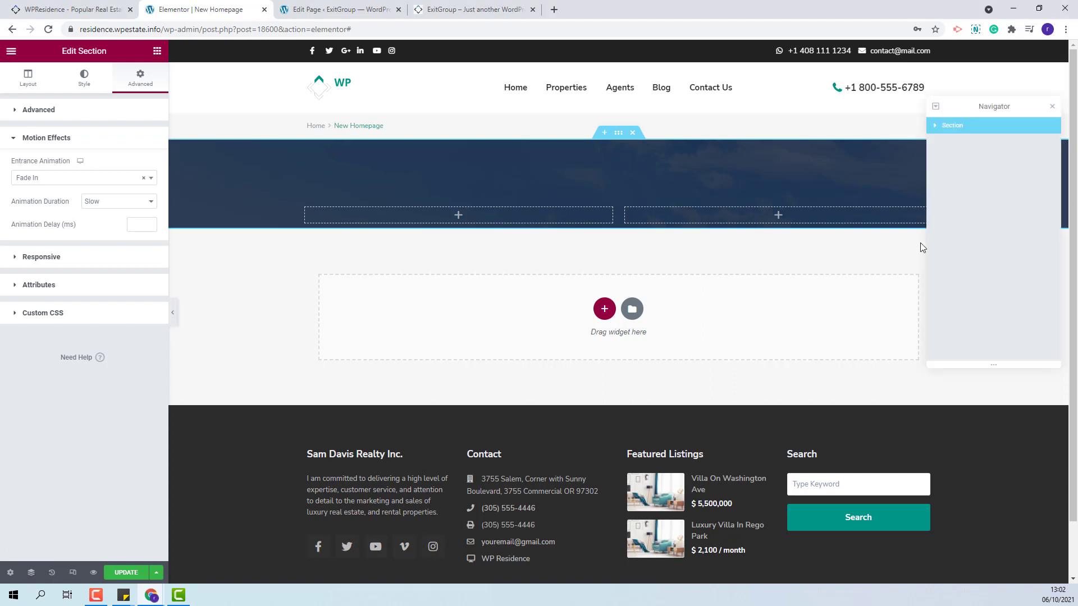
{"action": "left_click", "coordinate": [937, 127]}
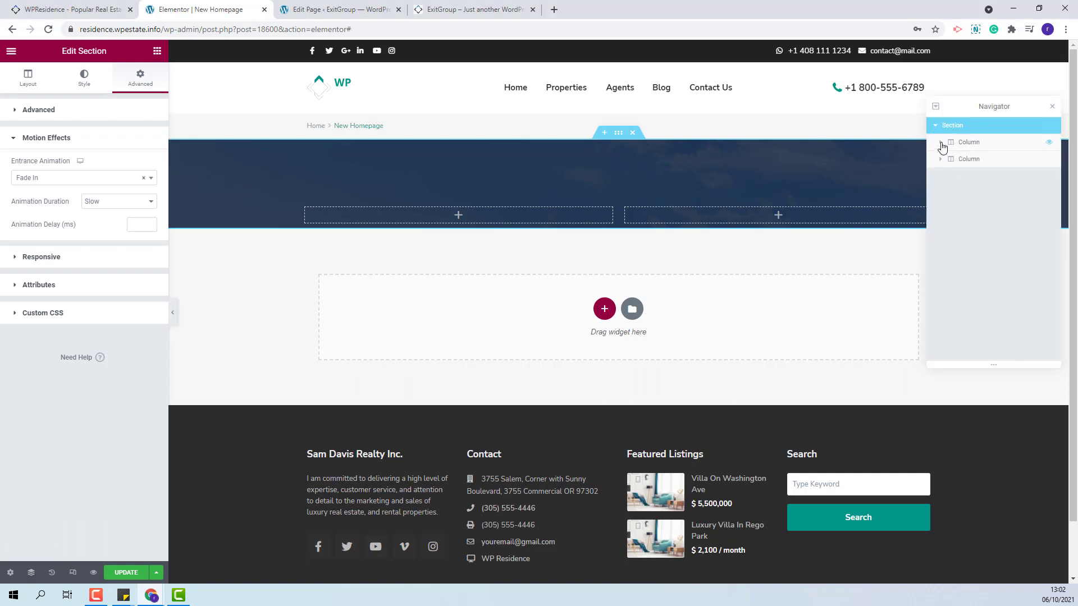
{"action": "left_click", "coordinate": [941, 143]}
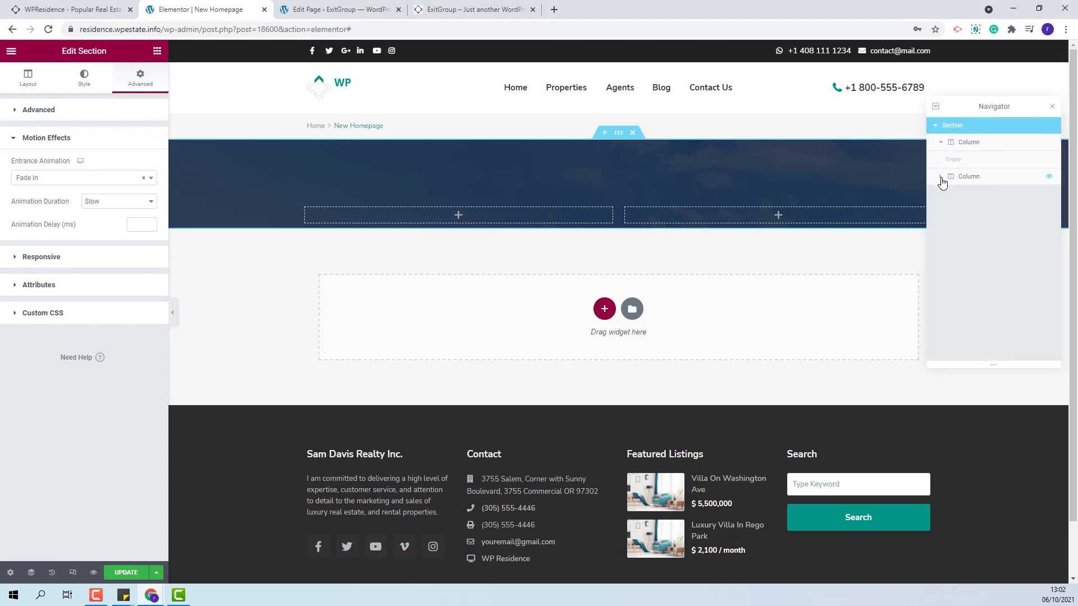
{"action": "left_click", "coordinate": [941, 177]}
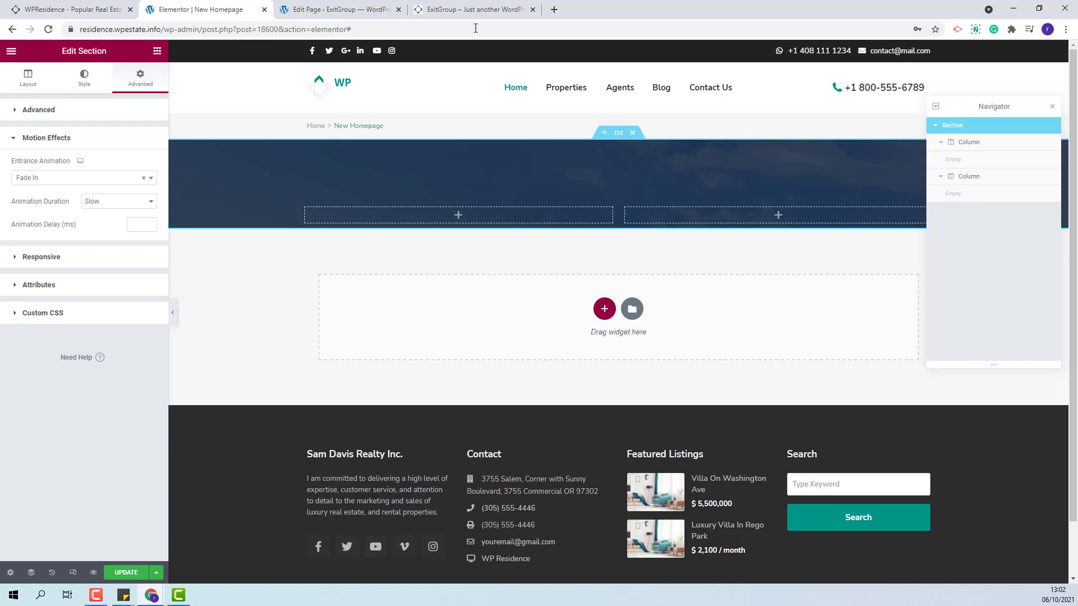
Step: Check the finished reference homepage, and add a Heading widget with an Image widget below it to the section's first column
{"action": "left_click", "coordinate": [443, 9]}
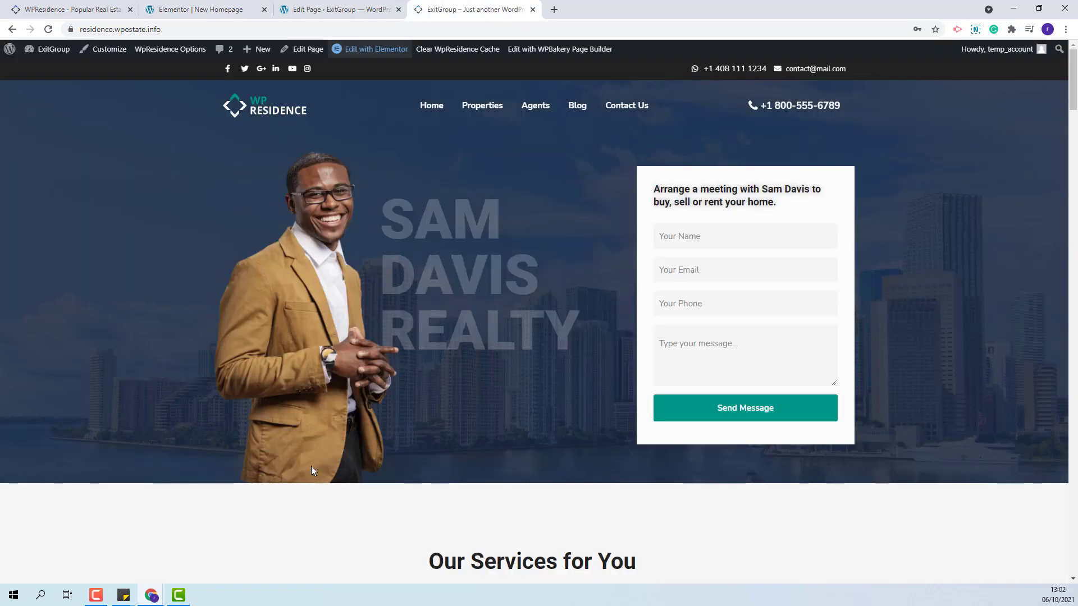
{"action": "left_click", "coordinate": [199, 9]}
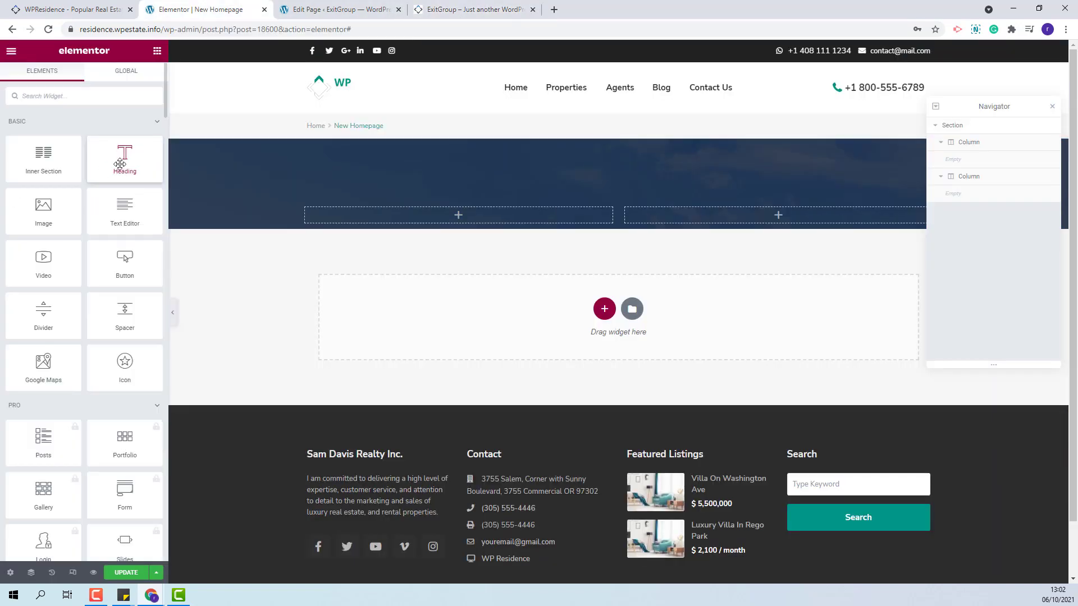
{"action": "left_click_drag", "start_coordinate": [118, 160], "coordinate": [423, 218]}
{"action": "left_click", "coordinate": [157, 51]}
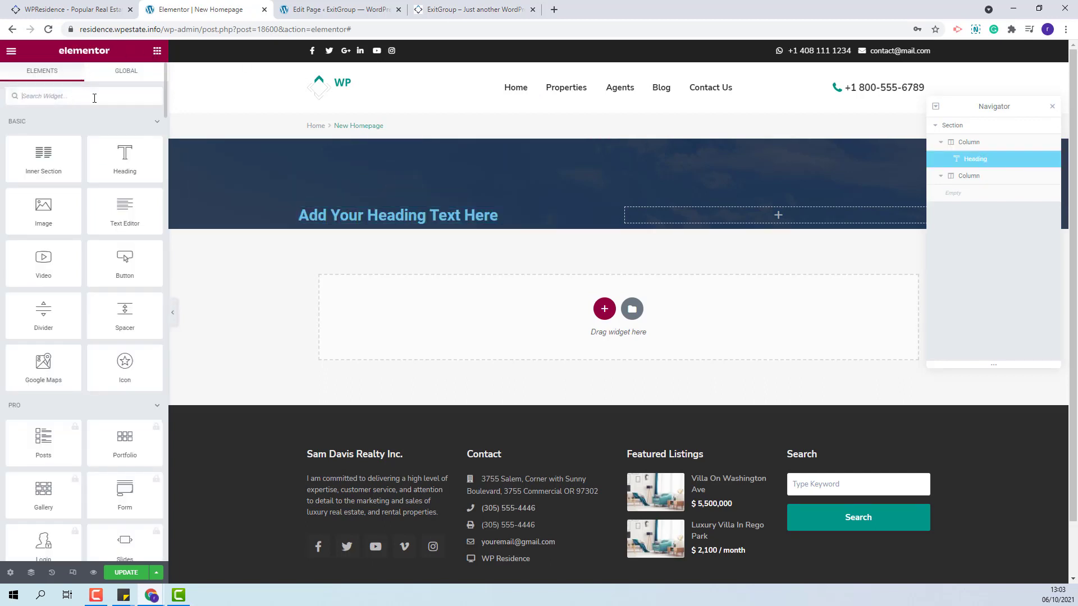
{"action": "type", "text": "image"}
{"action": "left_click_drag", "start_coordinate": [44, 135], "coordinate": [377, 223]}
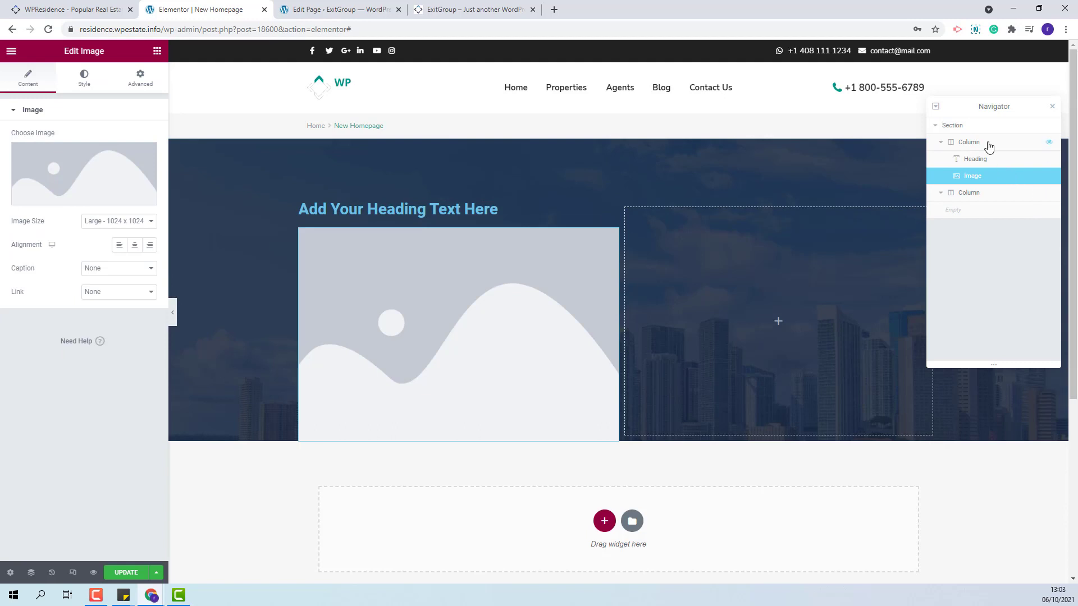
Step: Set the first column's width to 60%, vertical align to Middle and horizontal align to Center
{"action": "left_click", "coordinate": [988, 144]}
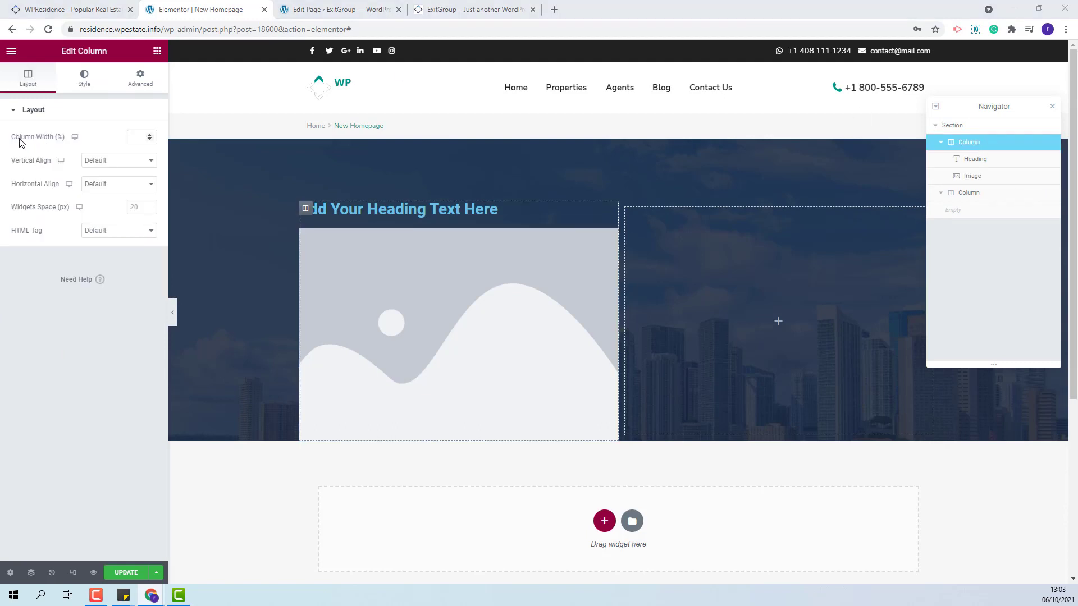
{"action": "left_click", "coordinate": [135, 137]}
{"action": "type", "text": "60"}
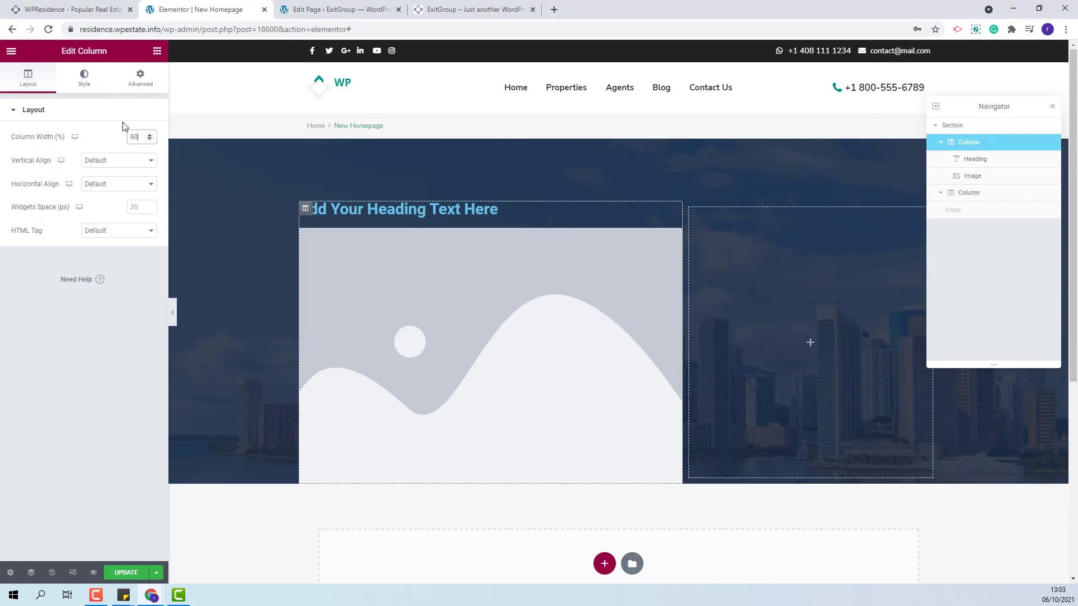
{"action": "left_click", "coordinate": [139, 161]}
{"action": "left_click", "coordinate": [106, 191]}
{"action": "left_click", "coordinate": [126, 188]}
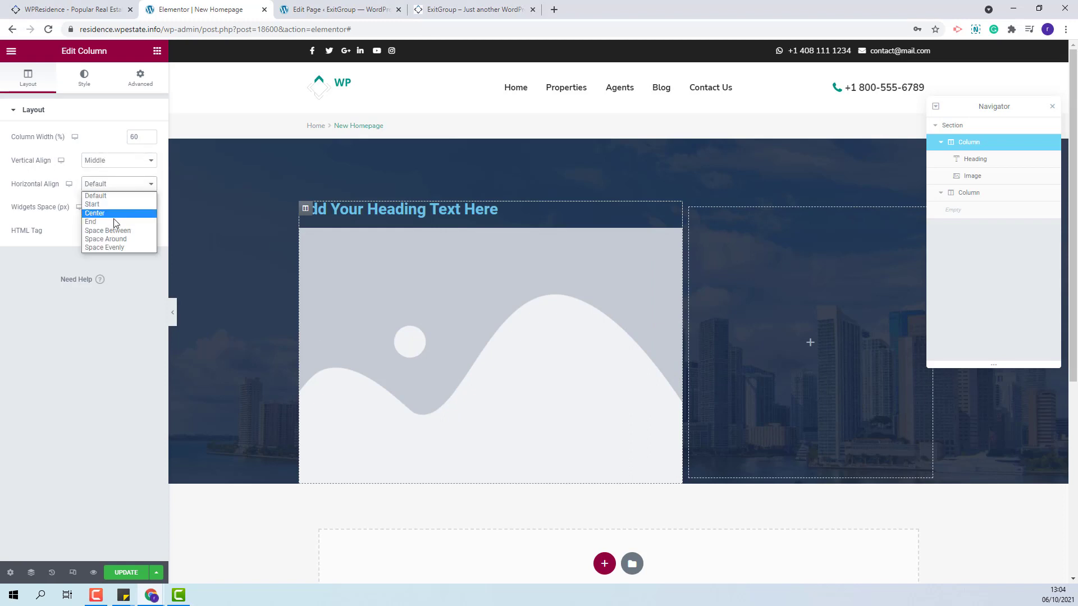
{"action": "left_click", "coordinate": [112, 214]}
{"action": "left_click", "coordinate": [141, 77]}
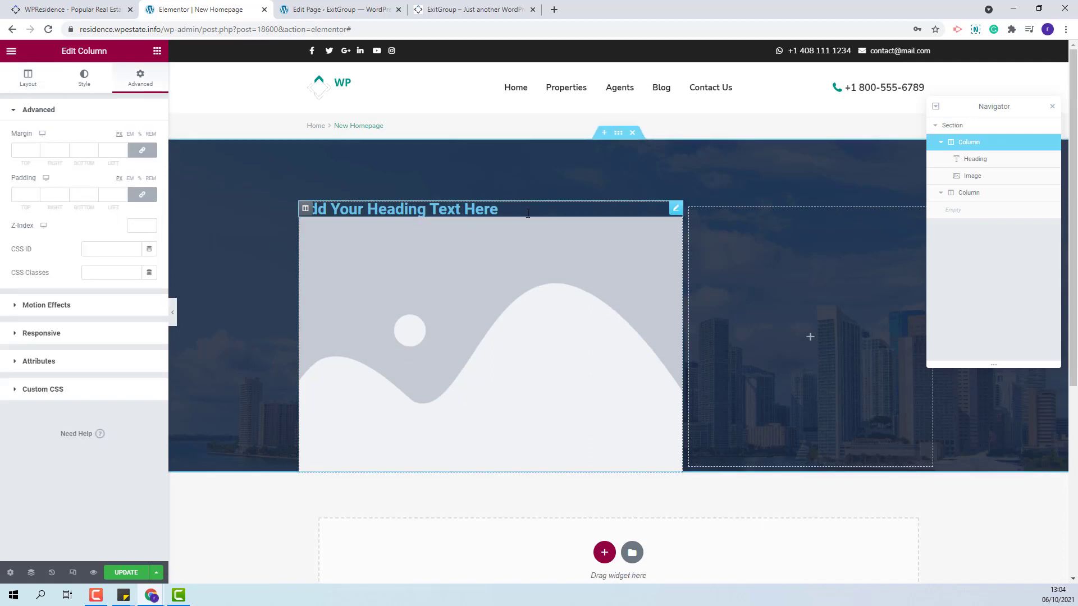
Step: Set the heading's title to "SAM <br>DAVIS</br>REALTY" with HTML tag H3 and left alignment
{"action": "left_click", "coordinate": [975, 162]}
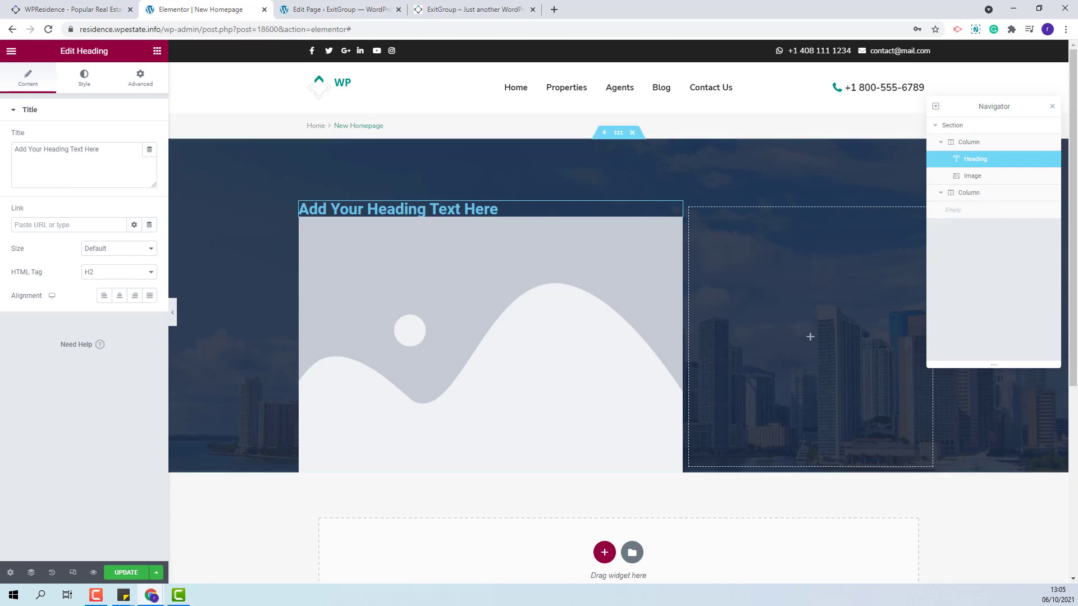
{"action": "type", "text": "SAM <br>DAVIS</br>REALTY"}
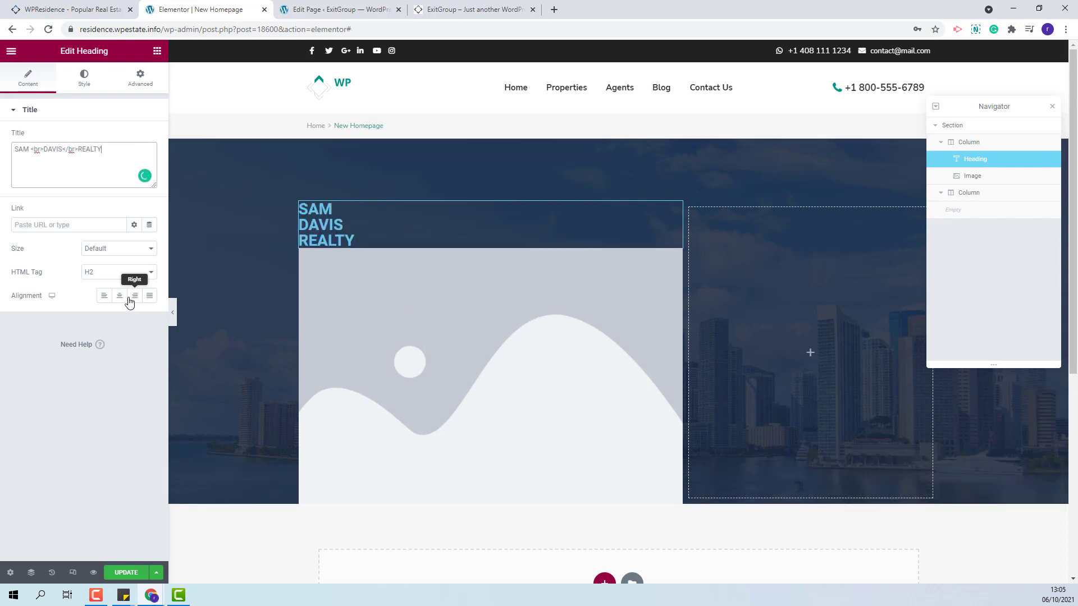
{"action": "left_click", "coordinate": [90, 273]}
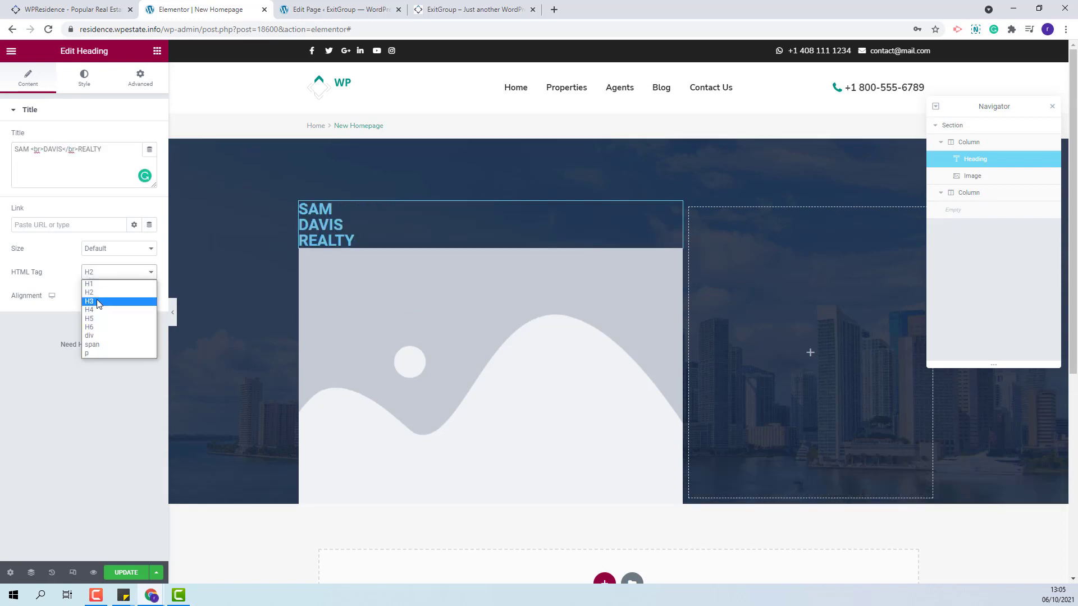
{"action": "left_click", "coordinate": [97, 302]}
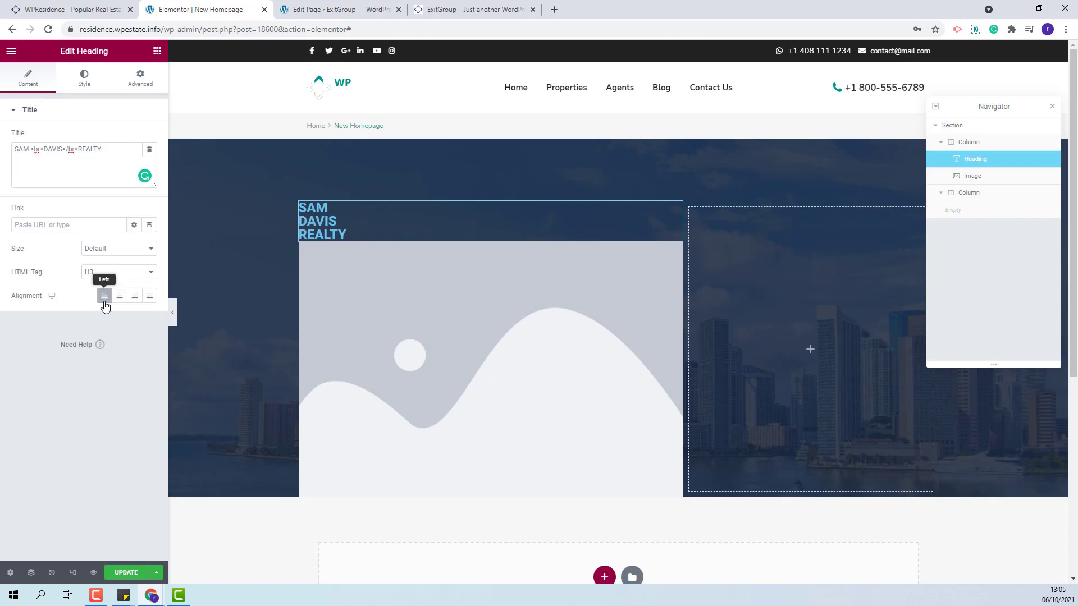
Step: Set the heading's text color to the semi-transparent white #FFFFFF33
{"action": "left_click", "coordinate": [85, 79]}
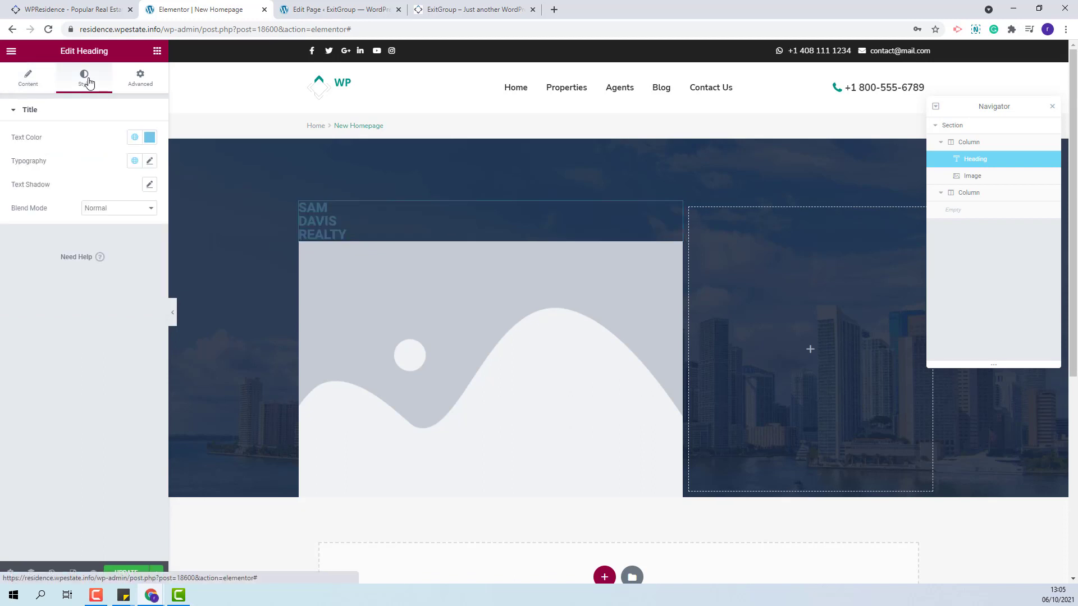
{"action": "left_click", "coordinate": [150, 138]}
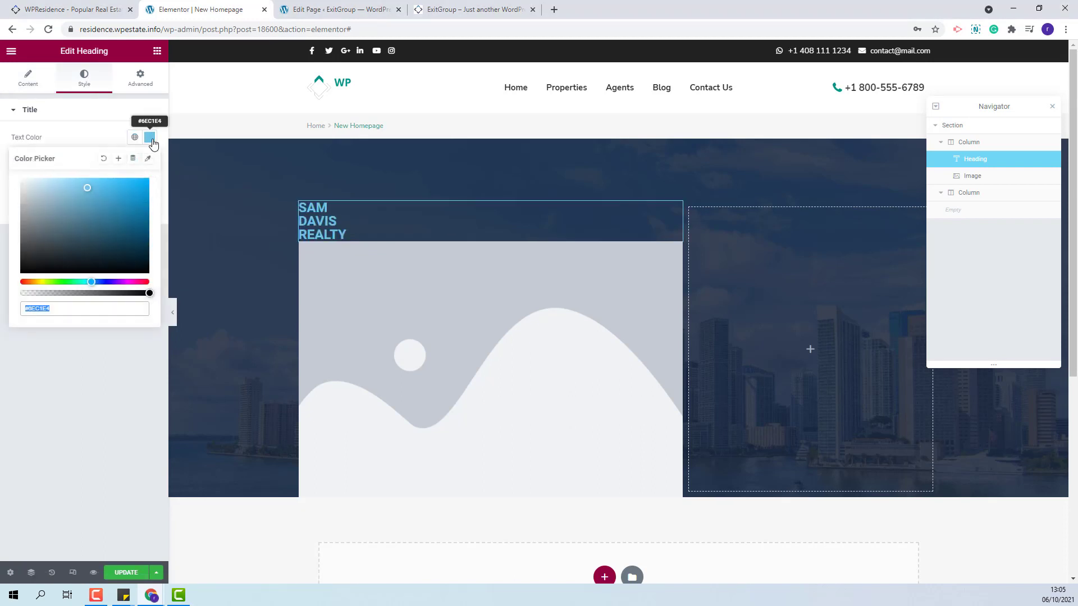
{"action": "left_click_drag", "start_coordinate": [56, 309], "coordinate": [14, 310]}
{"action": "type", "text": "#FFFFFF36"}
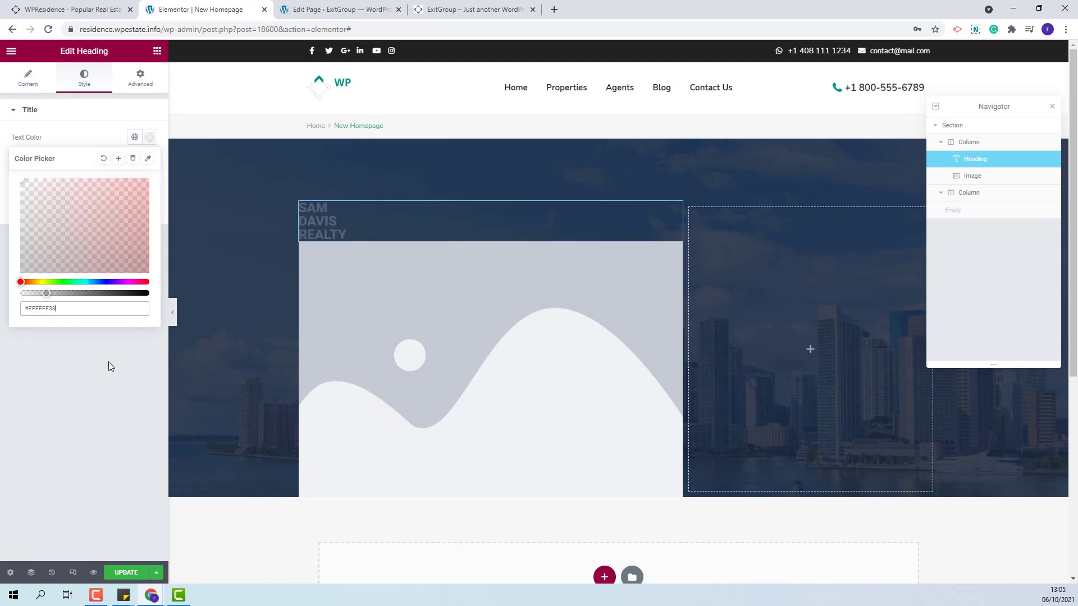
{"action": "left_click", "coordinate": [95, 122]}
Step: Set the heading's typography to the Default font family, size 99 px and weight 800
{"action": "left_click", "coordinate": [151, 162]}
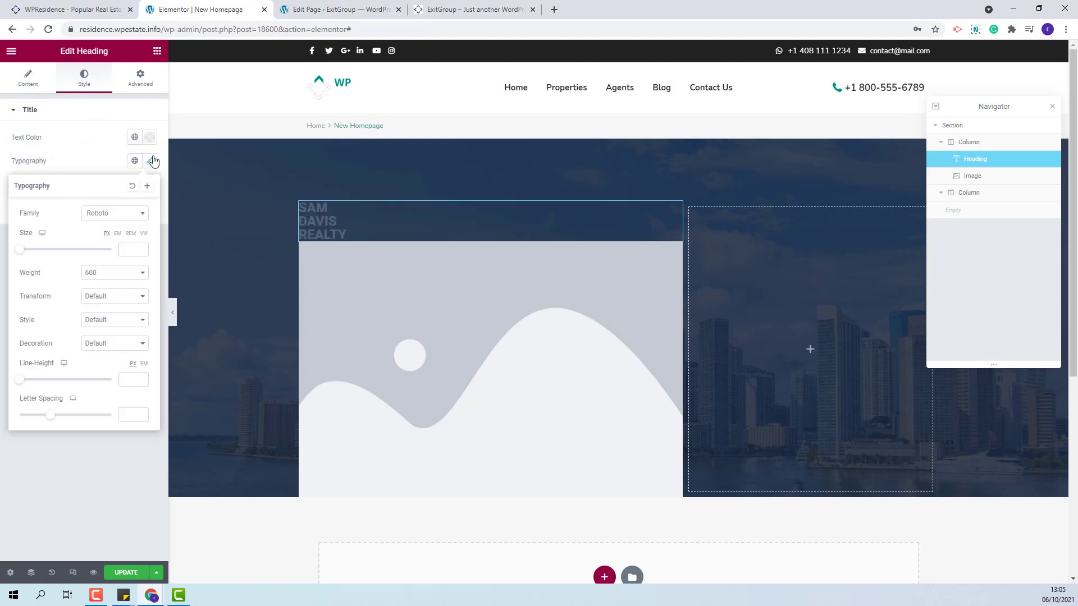
{"action": "left_click", "coordinate": [92, 219]}
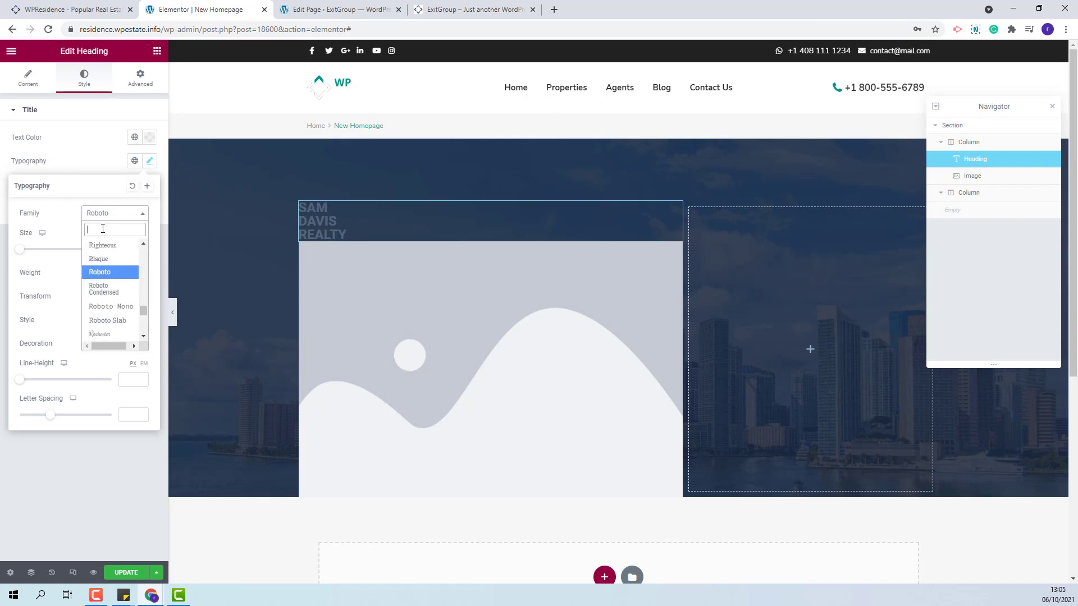
{"action": "left_click", "coordinate": [110, 247]}
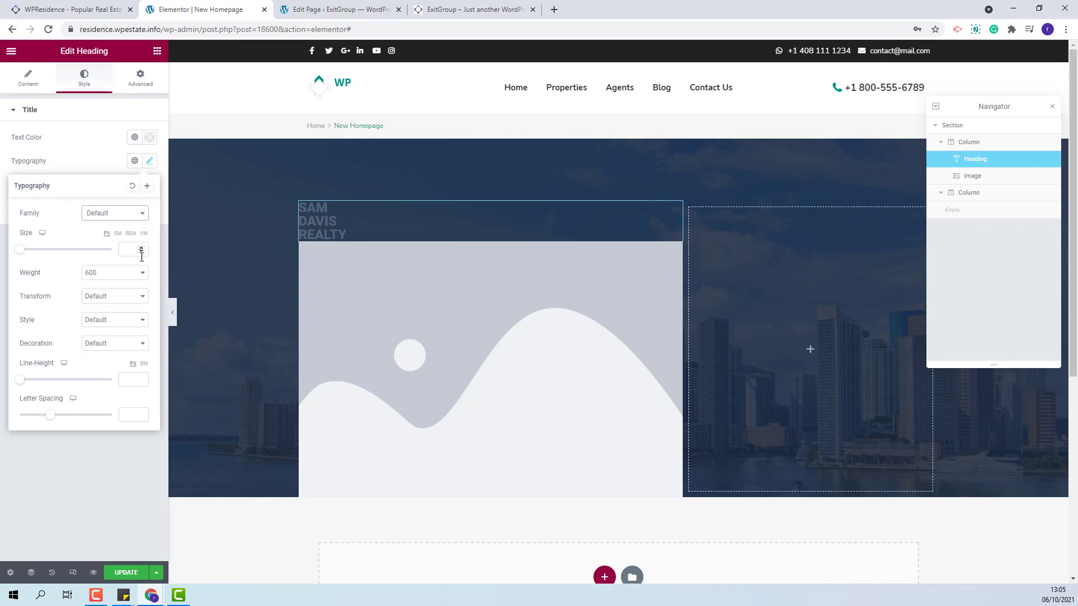
{"action": "left_click", "coordinate": [127, 253]}
{"action": "type", "text": "96"}
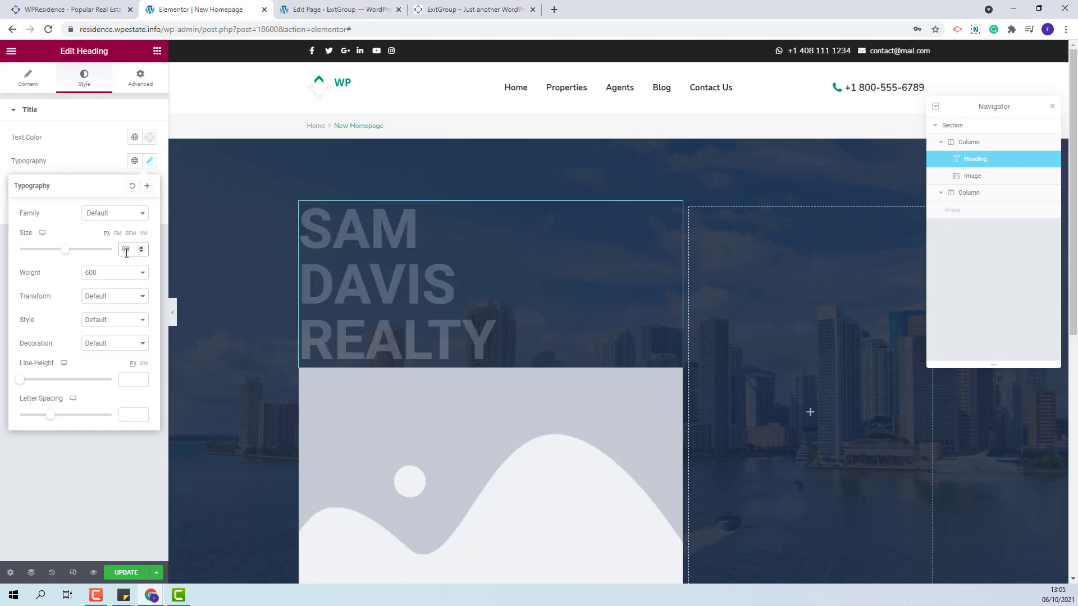
{"action": "left_click", "coordinate": [128, 274]}
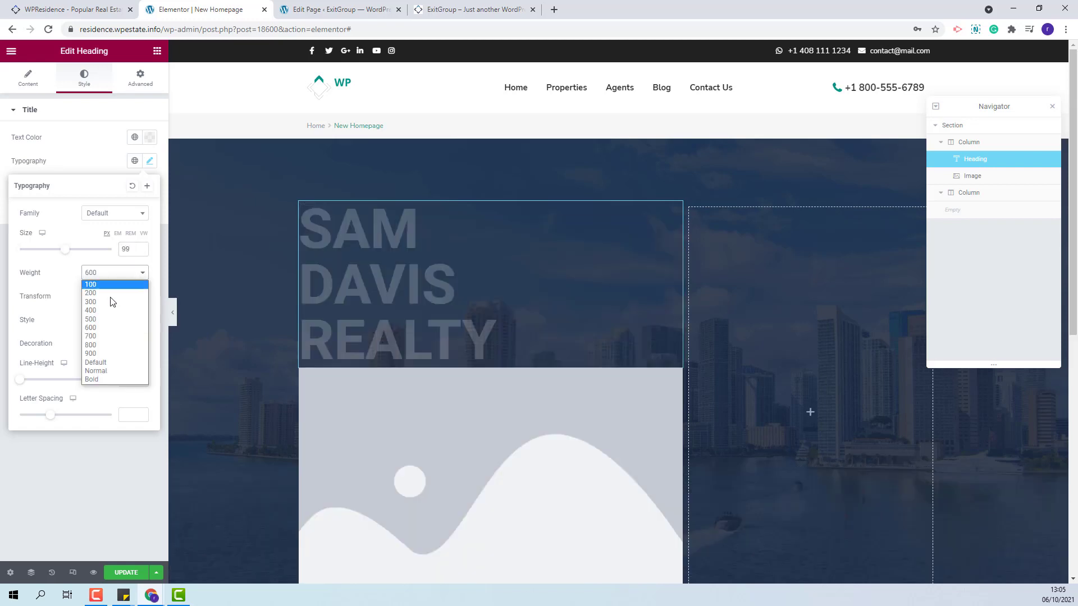
{"action": "left_click", "coordinate": [105, 345]}
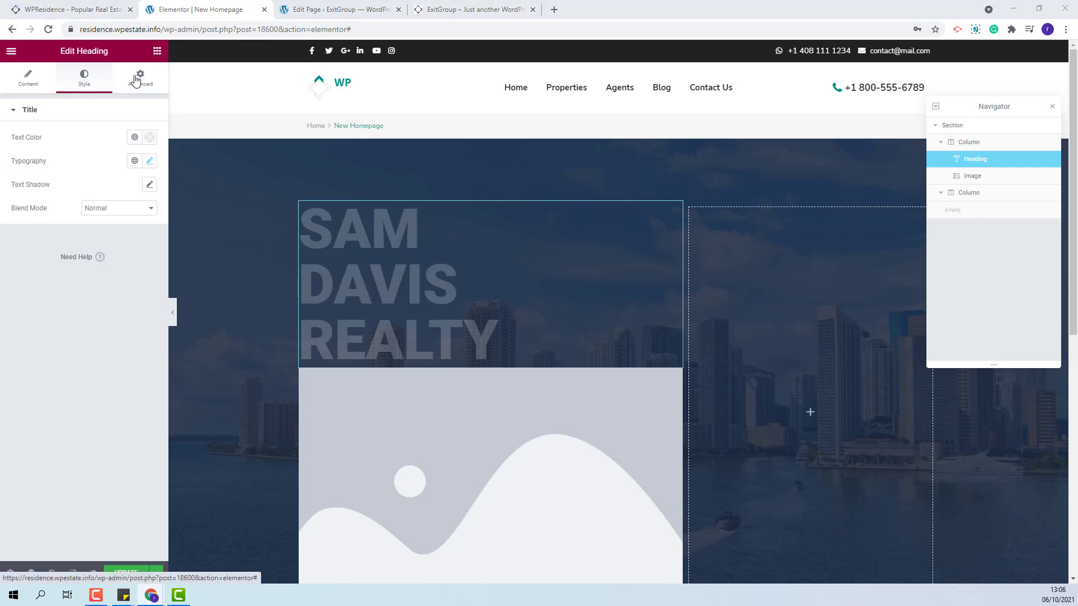
Step: Unlink the heading's margins and set the top margin to 113 px and the left margin to 295 px
{"action": "left_click", "coordinate": [139, 79]}
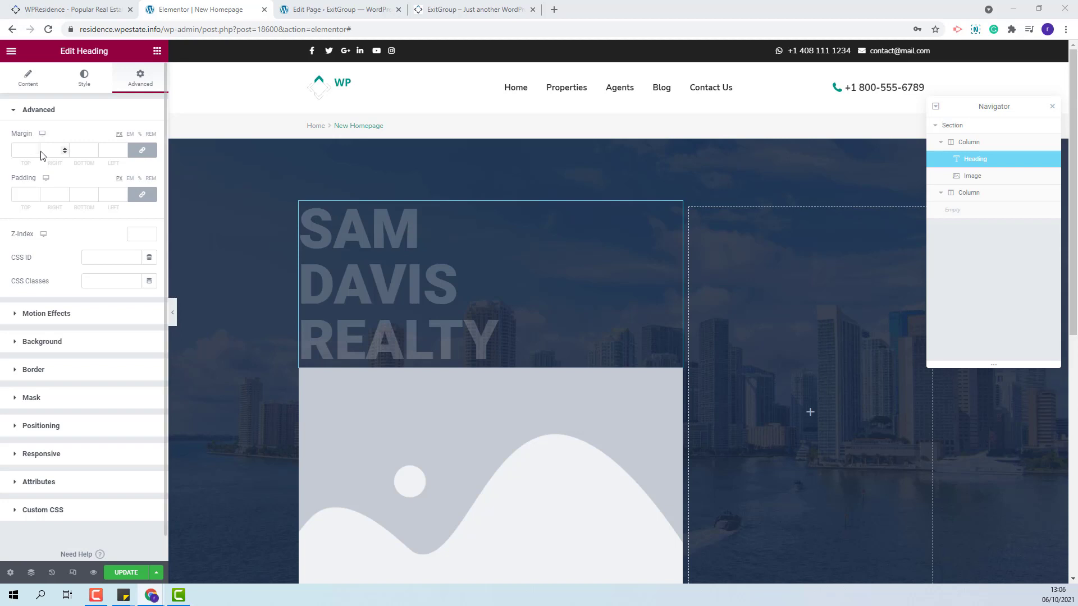
{"action": "left_click", "coordinate": [144, 155]}
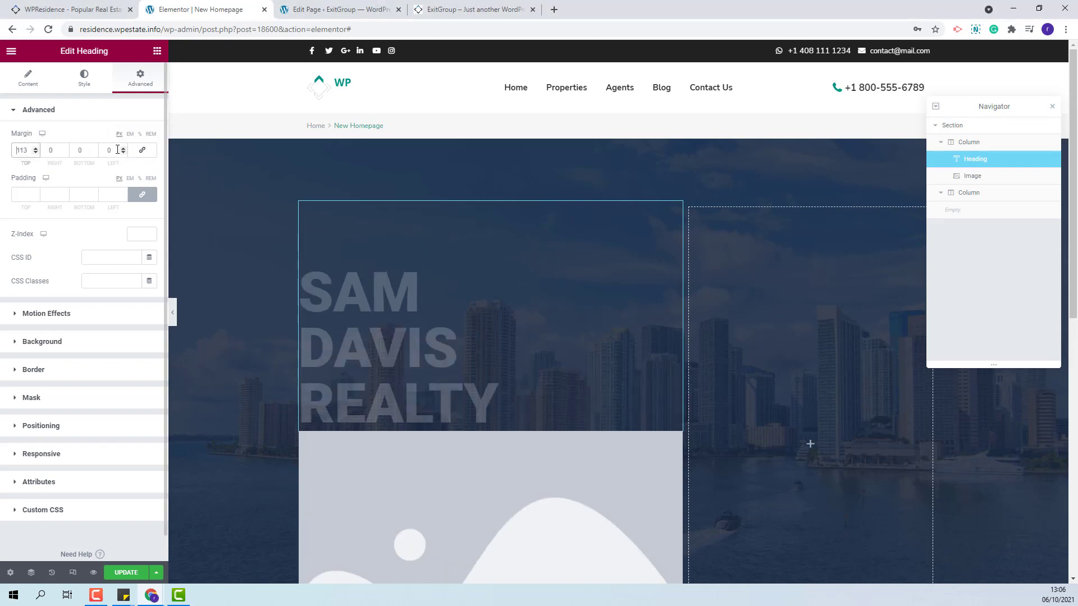
{"action": "double_click", "coordinate": [108, 150]}
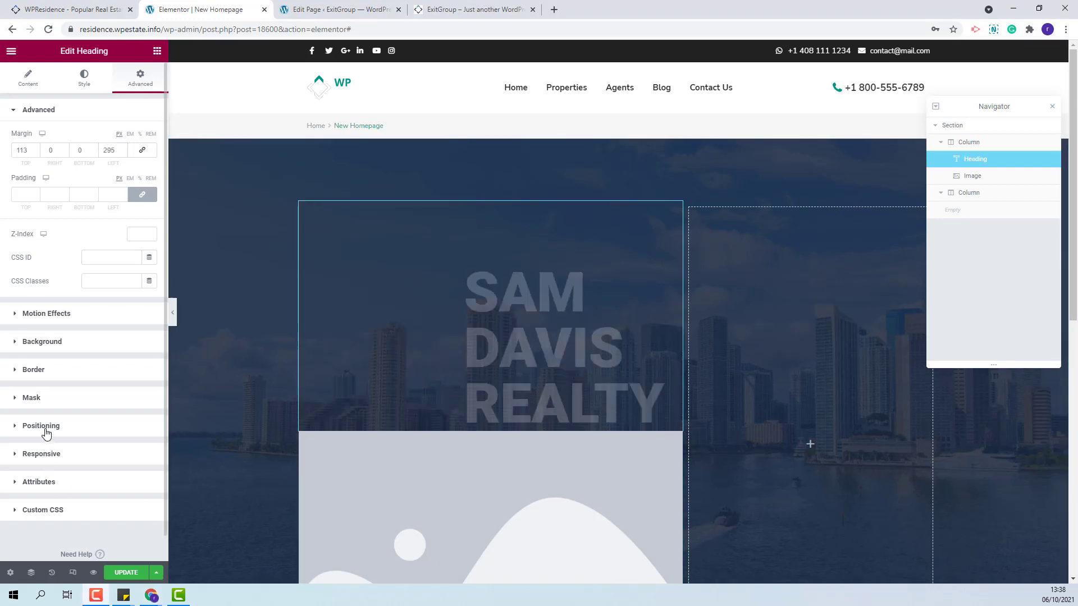
Step: Set the heading's position to Absolute so it overlaps the image below it
{"action": "left_click", "coordinate": [45, 429]}
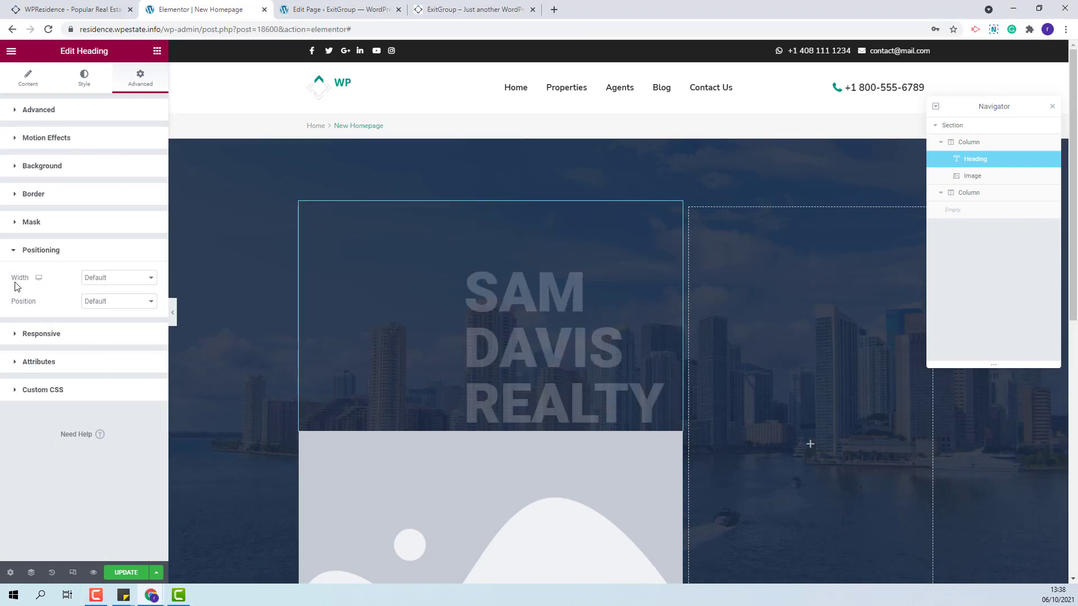
{"action": "left_click", "coordinate": [118, 303]}
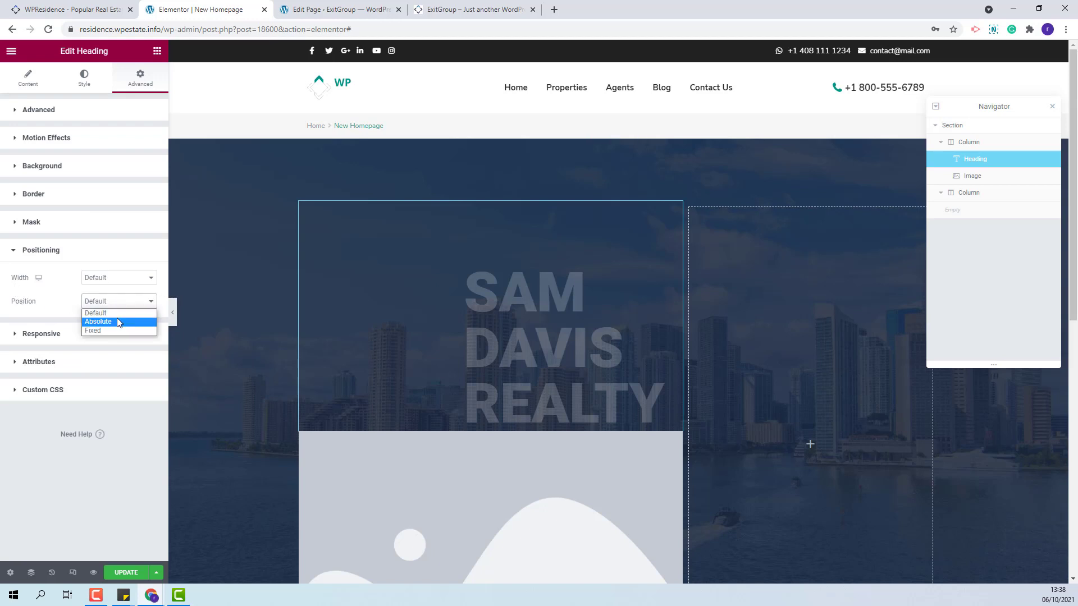
{"action": "left_click", "coordinate": [117, 321]}
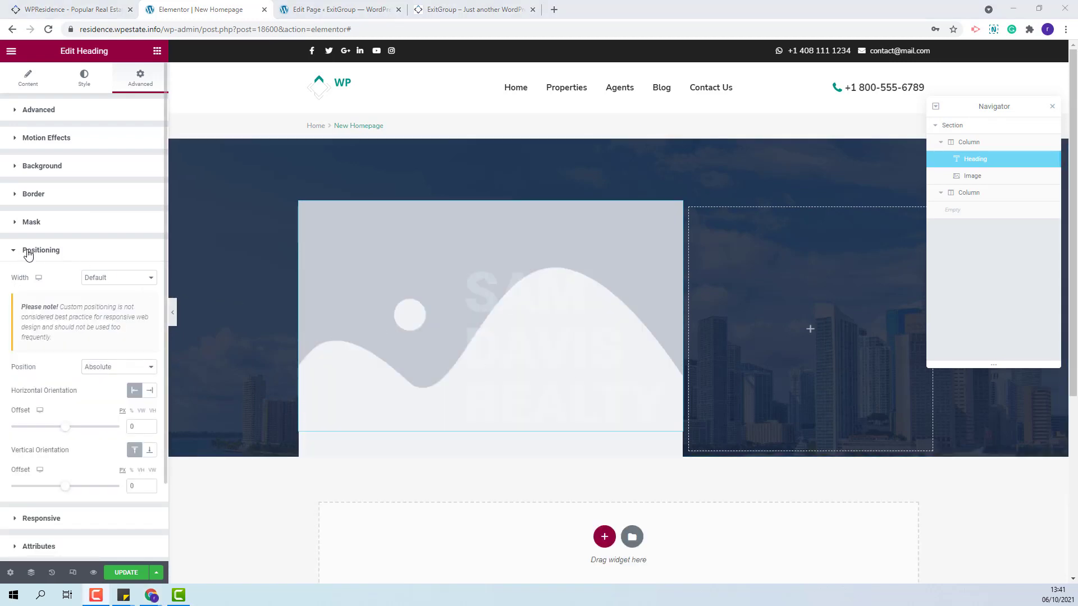
{"action": "left_click", "coordinate": [28, 253]}
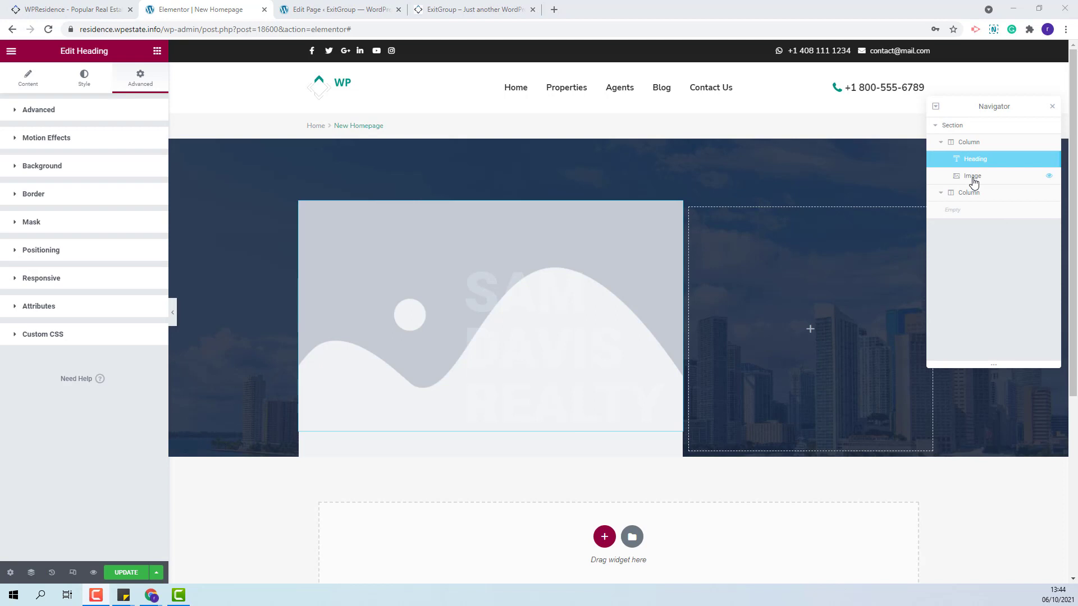
Step: Replace the Image widget's placeholder with man-1-1.png from the media library
{"action": "left_click", "coordinate": [973, 177]}
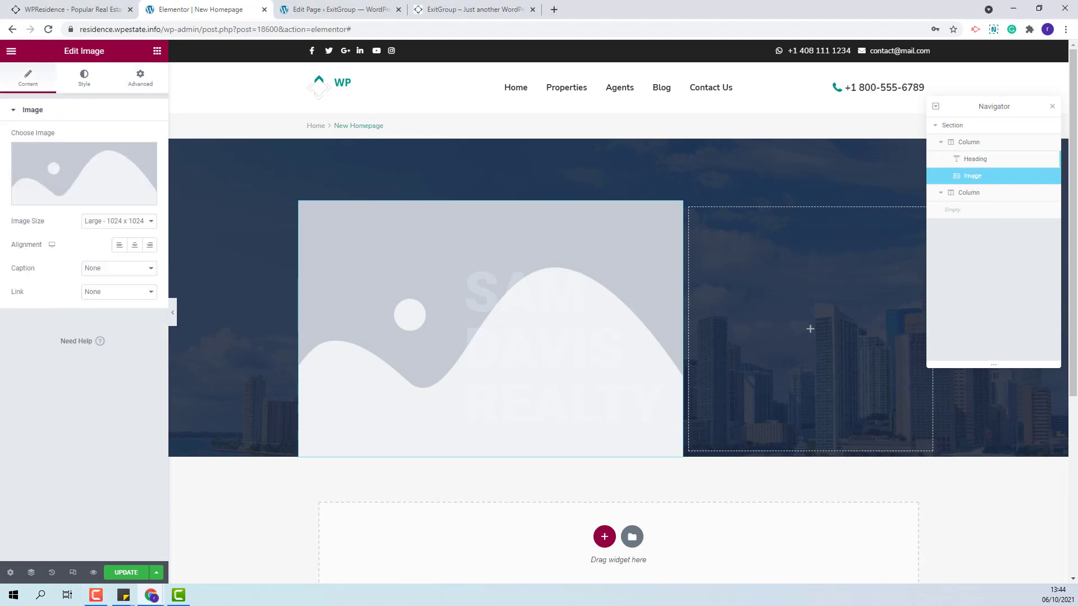
{"action": "left_click", "coordinate": [87, 186]}
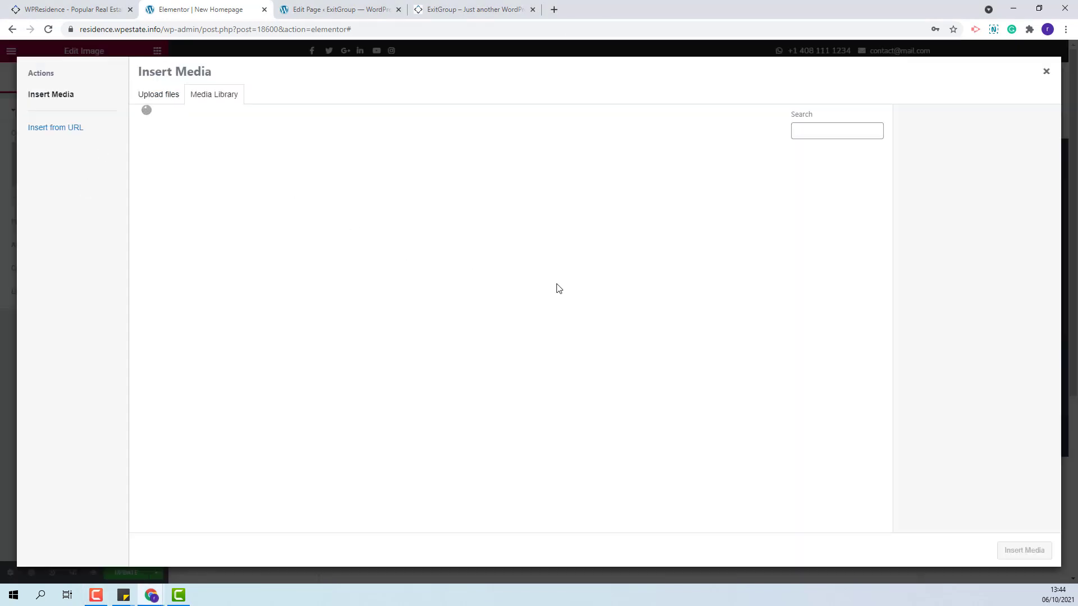
{"action": "left_click", "coordinate": [511, 188]}
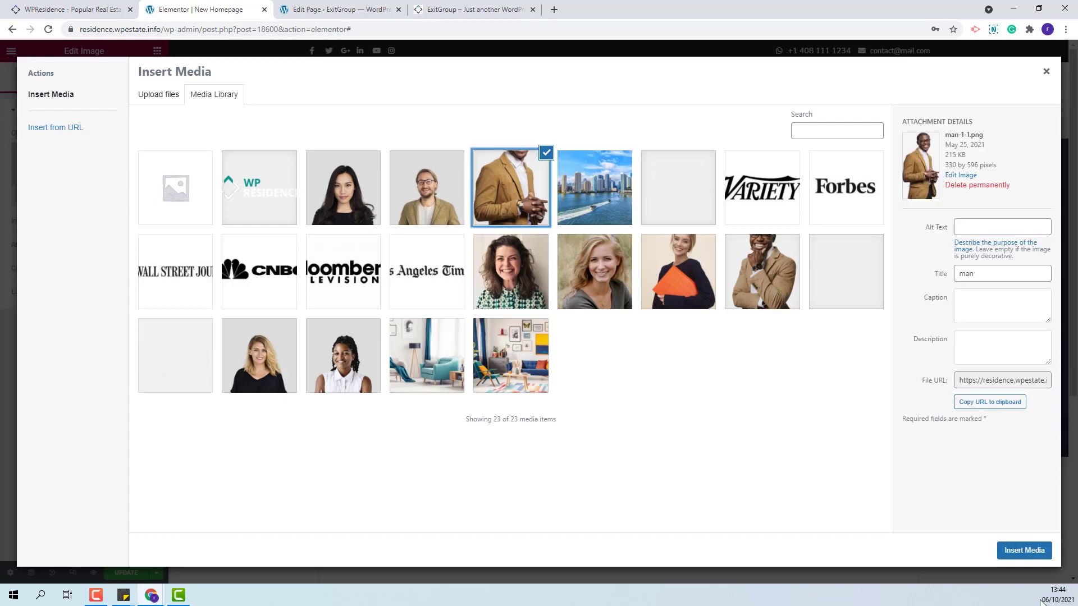
{"action": "left_click", "coordinate": [1017, 547]}
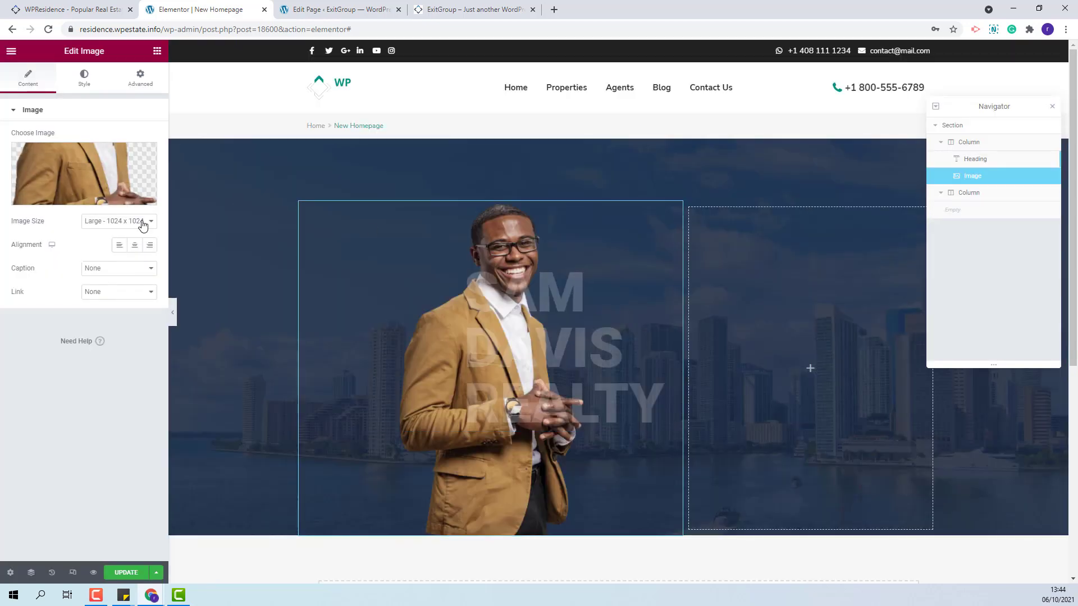
Step: Set the image's size to Full and align it left
{"action": "left_click", "coordinate": [117, 223]}
{"action": "scroll", "coordinate": [117, 368], "scroll_direction": "down", "scroll_amount": 4}
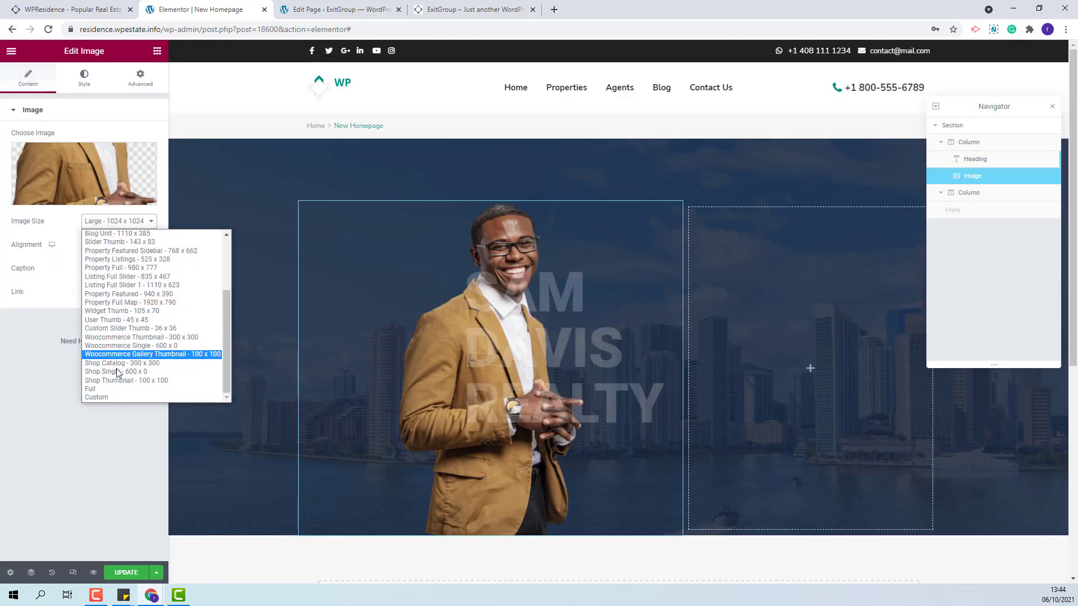
{"action": "left_click", "coordinate": [117, 389]}
{"action": "left_click", "coordinate": [120, 252]}
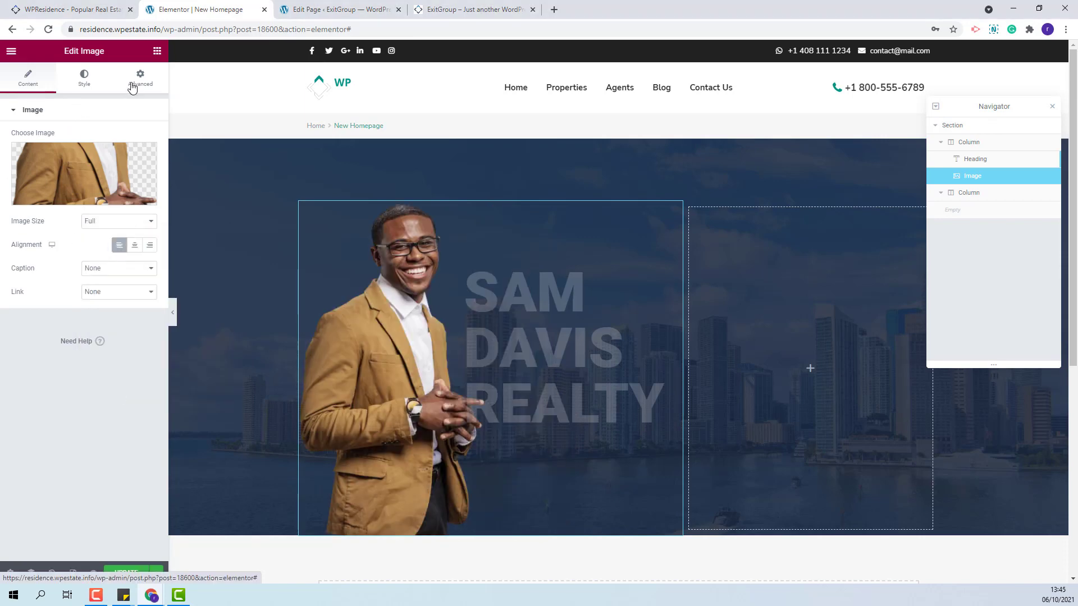
Step: Set the image's Z-Index to 20
{"action": "left_click", "coordinate": [135, 85]}
{"action": "left_click", "coordinate": [141, 235]}
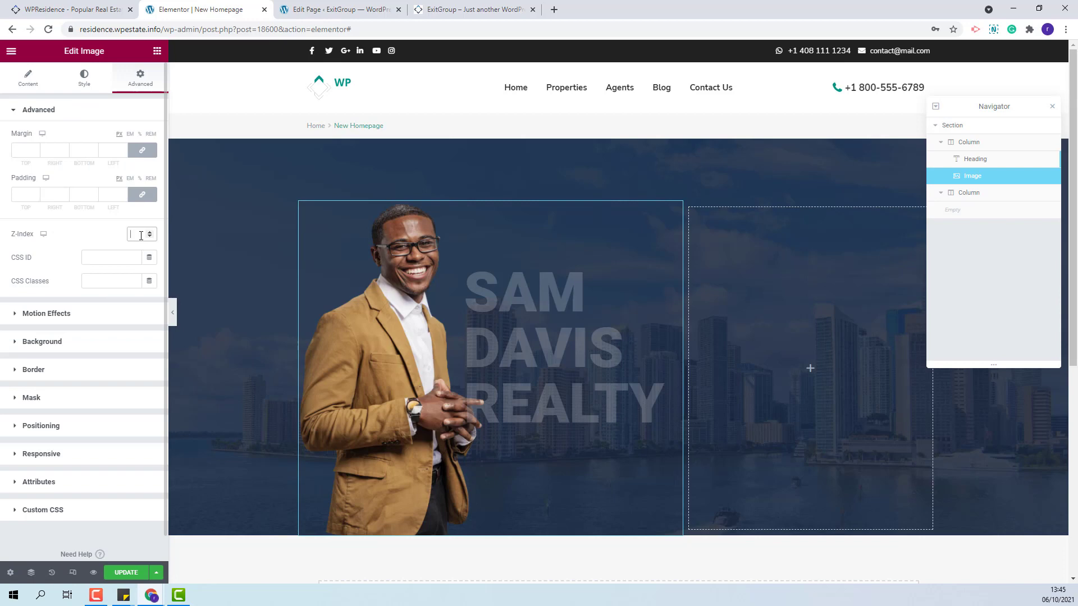
{"action": "type", "text": "20"}
Step: Set the image's position to Absolute with a horizontal offset of -2 px and Bottom vertical orientation
{"action": "left_click", "coordinate": [41, 425]}
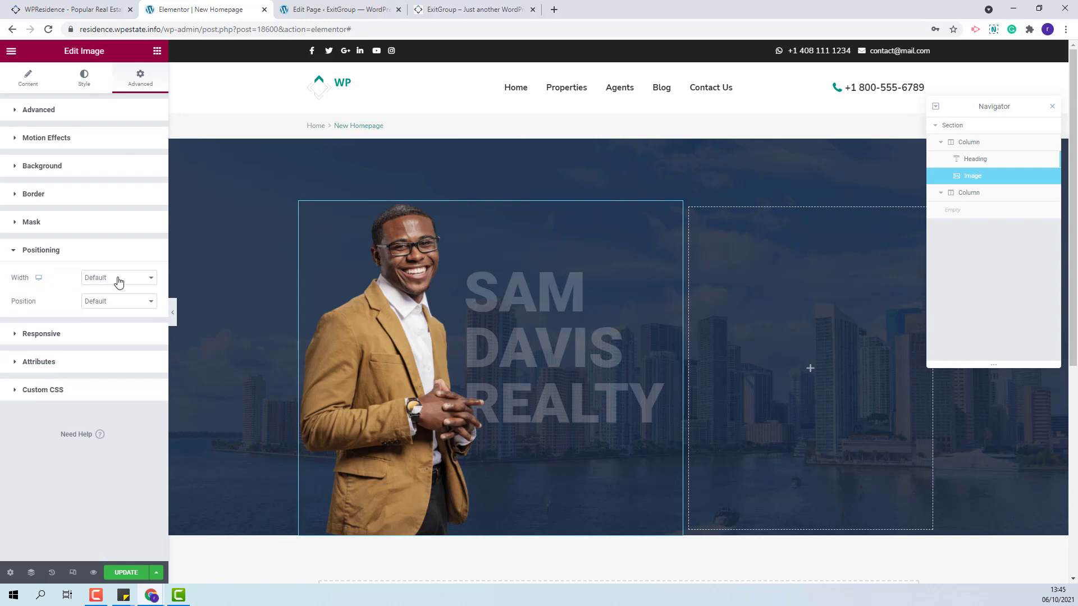
{"action": "left_click", "coordinate": [114, 303]}
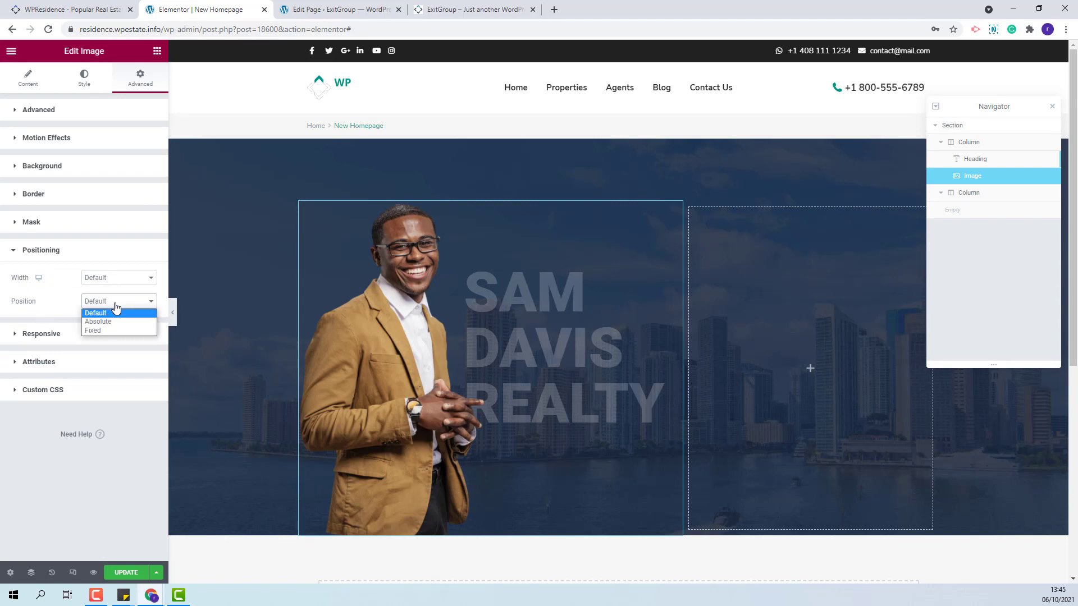
{"action": "left_click", "coordinate": [117, 322]}
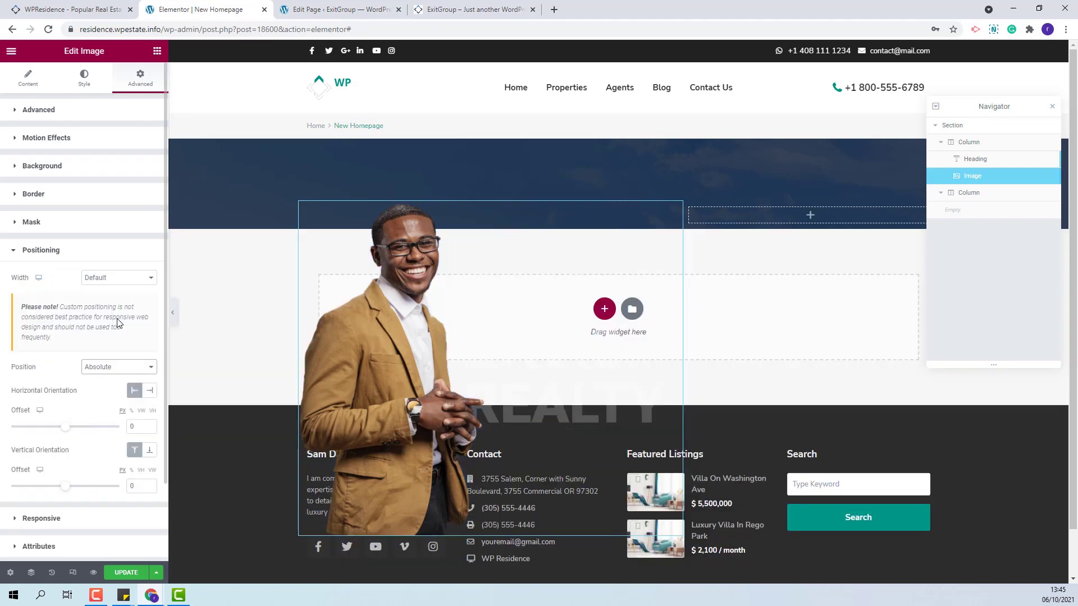
{"action": "left_click", "coordinate": [150, 429]}
{"action": "left_click", "coordinate": [150, 429]}
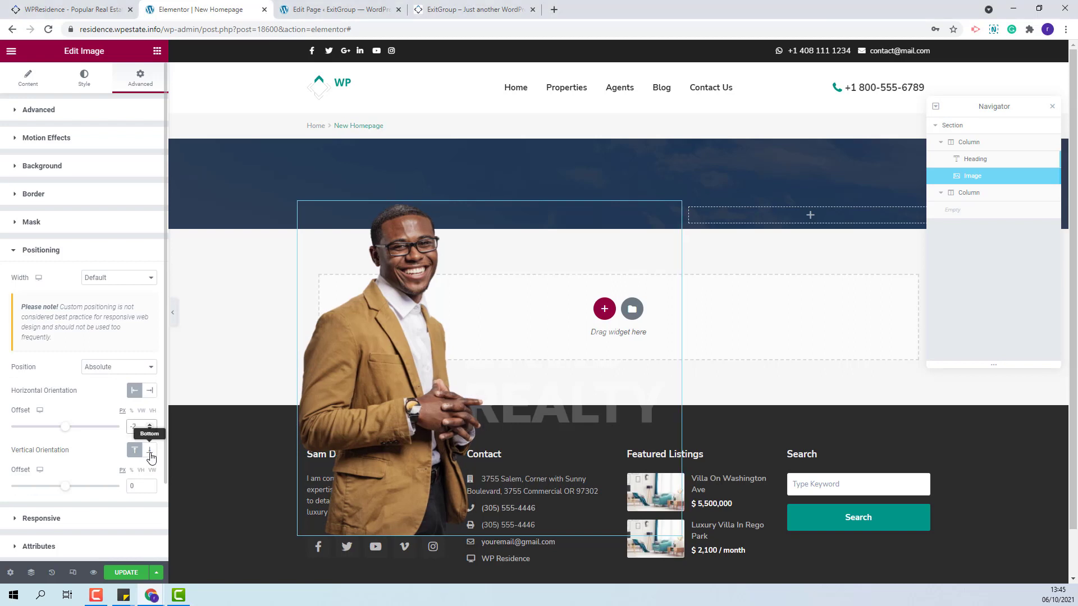
{"action": "left_click", "coordinate": [150, 452]}
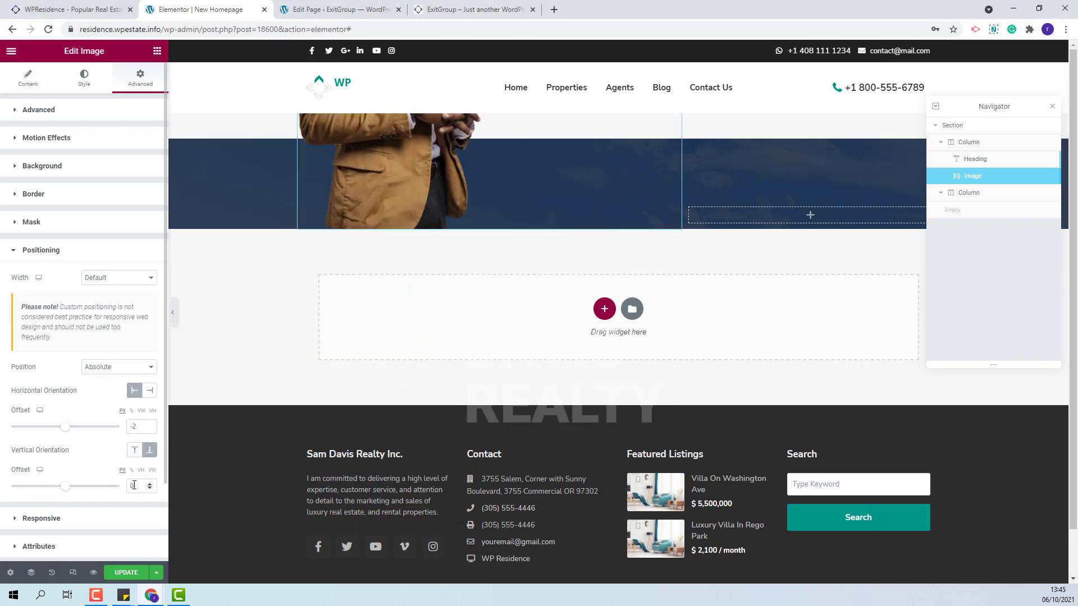
{"action": "left_click", "coordinate": [138, 486]}
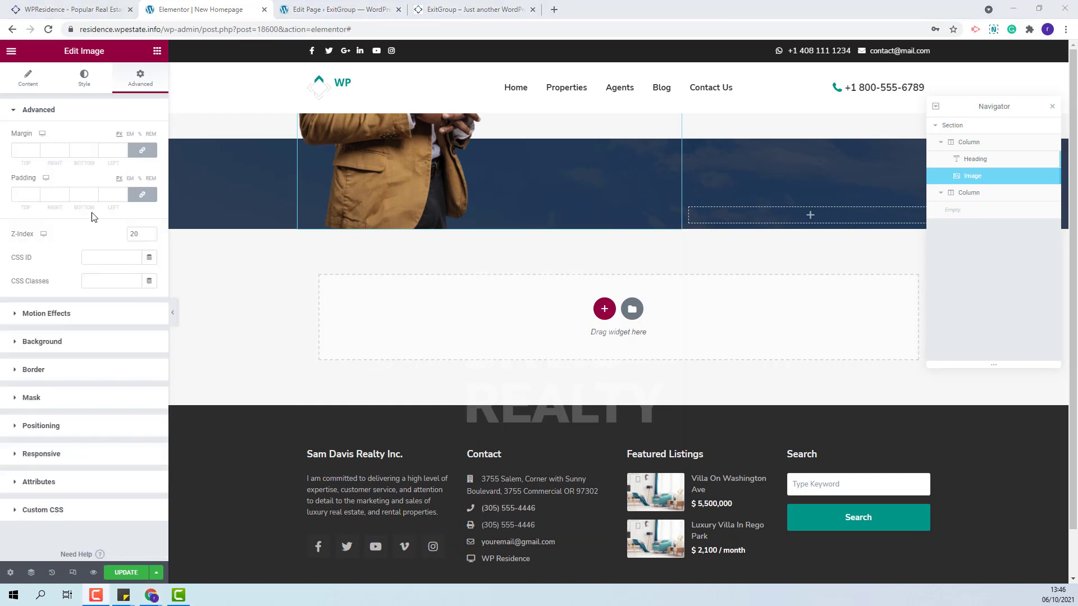
Step: Set the second column's vertical align to Middle and horizontal align to Center
{"action": "left_click", "coordinate": [970, 193]}
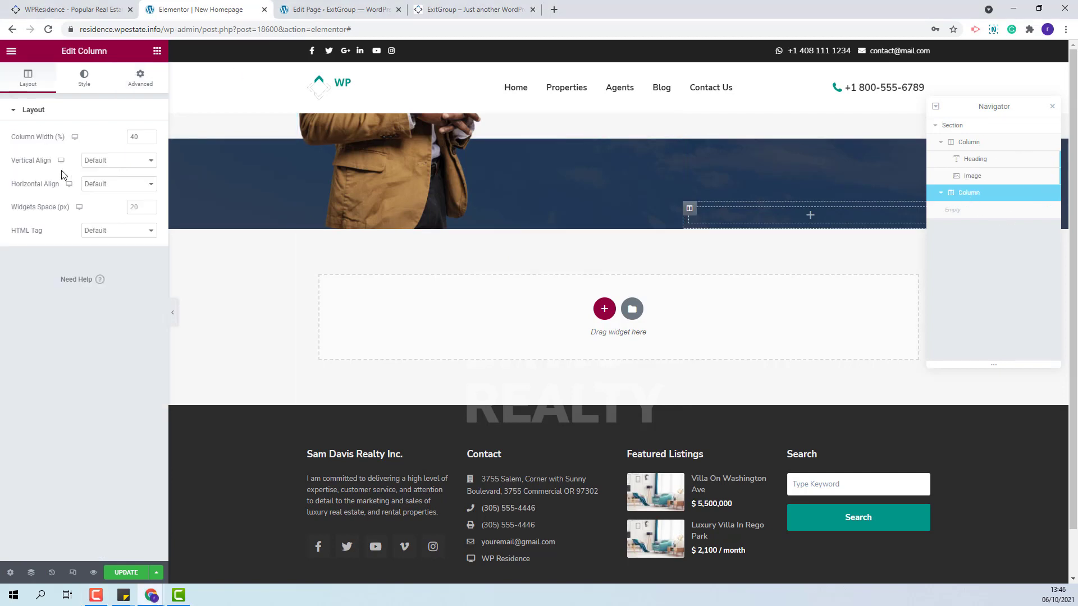
{"action": "left_click", "coordinate": [111, 164]}
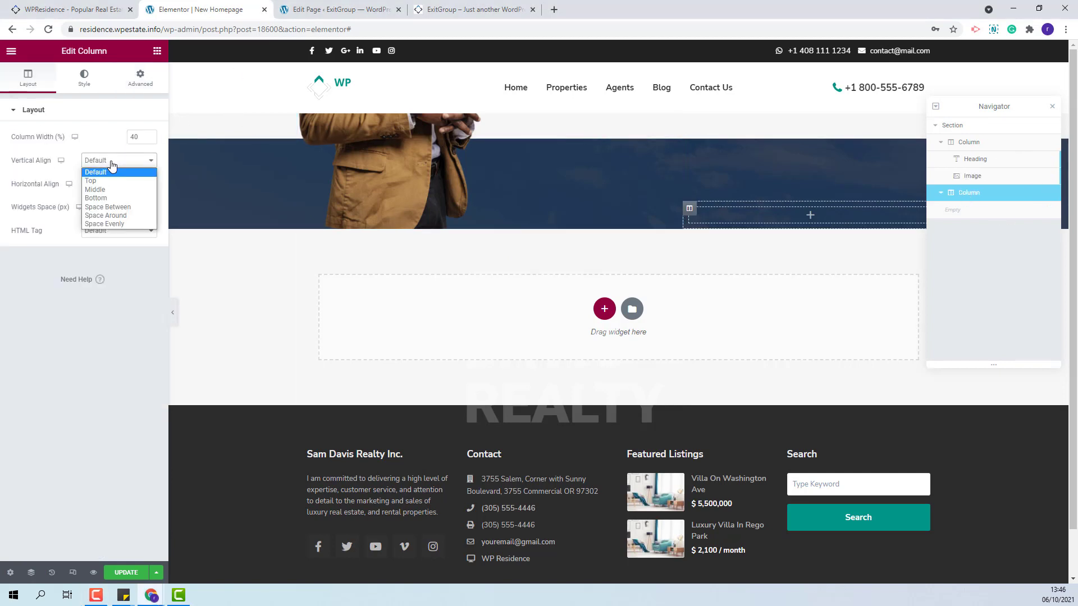
{"action": "left_click", "coordinate": [111, 193]}
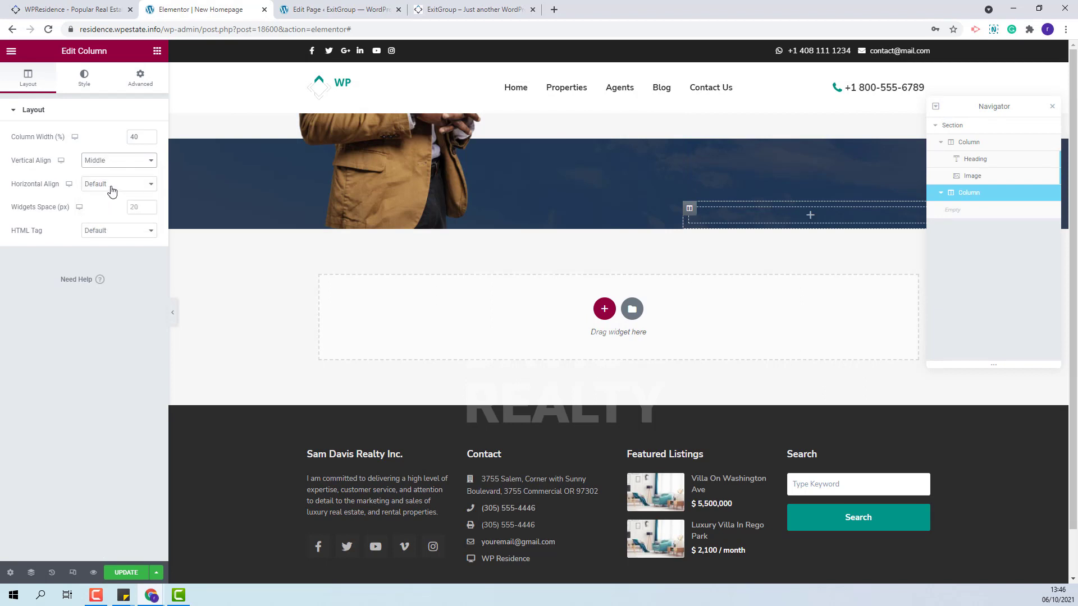
{"action": "left_click", "coordinate": [111, 188]}
{"action": "left_click", "coordinate": [111, 213]}
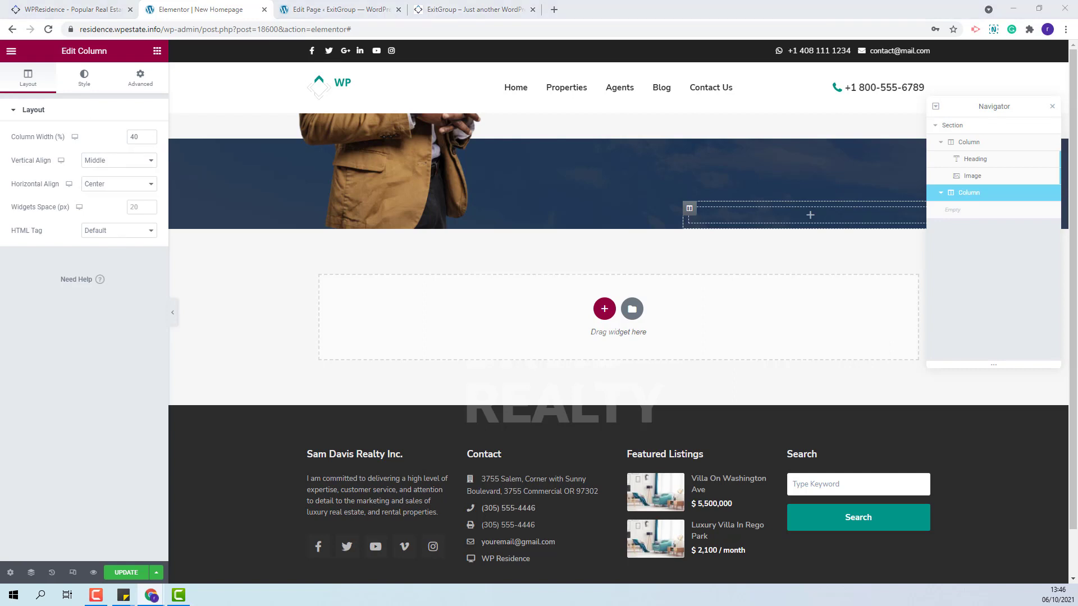
Step: Give the second column a Classic background in white #FFFFFF
{"action": "left_click", "coordinate": [71, 87]}
{"action": "left_click", "coordinate": [120, 161]}
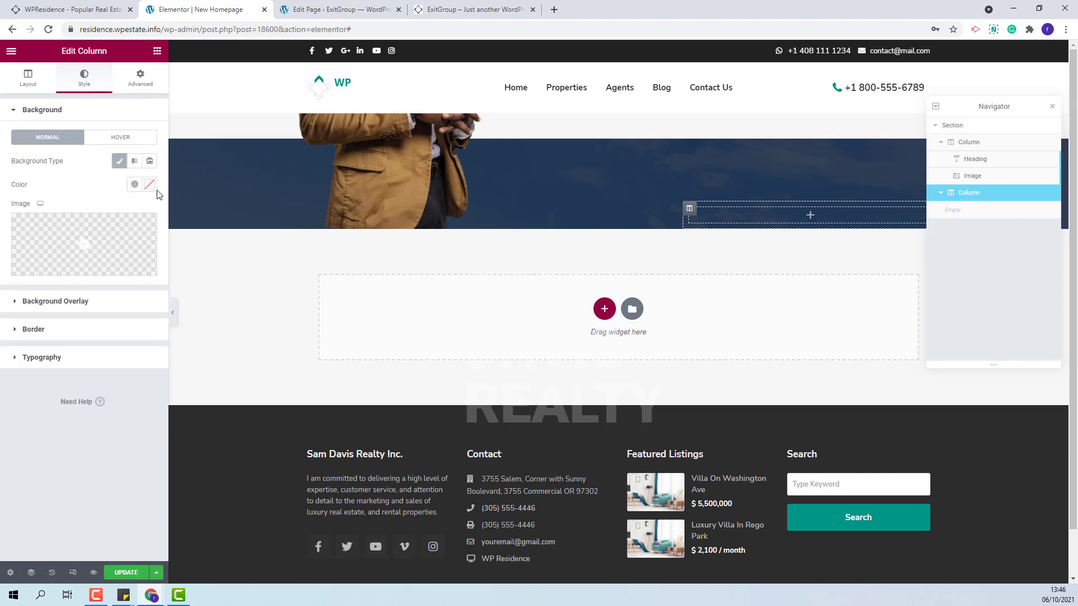
{"action": "left_click", "coordinate": [150, 185]}
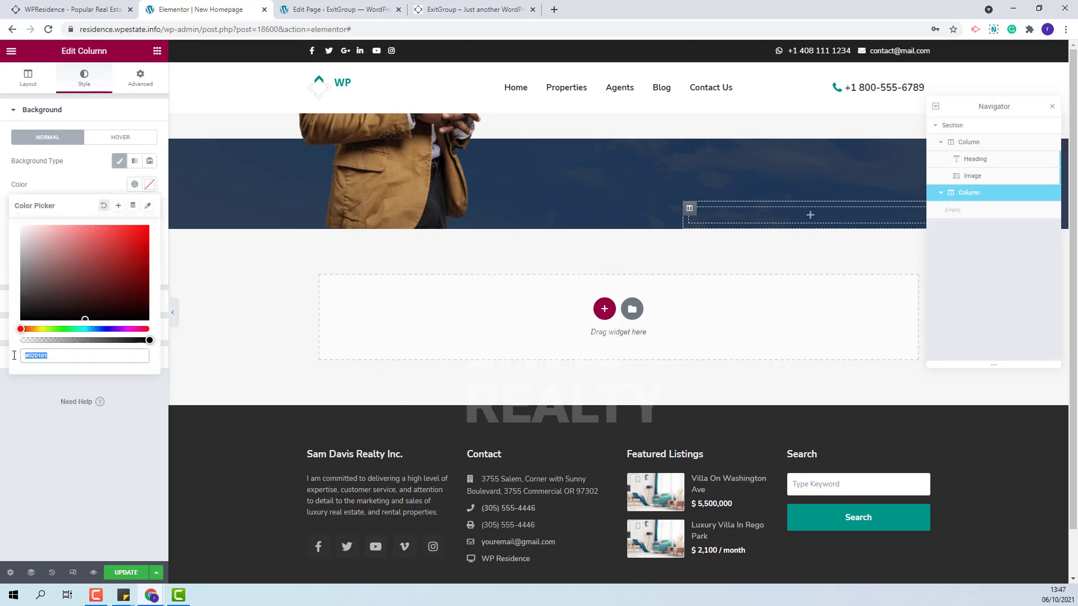
{"action": "type", "text": "#FFFFFF"}
Step: Set the second column's margins in percent to 15 top, 0 right, 15 bottom and 15 left, with the values unlinked
{"action": "left_click", "coordinate": [138, 85]}
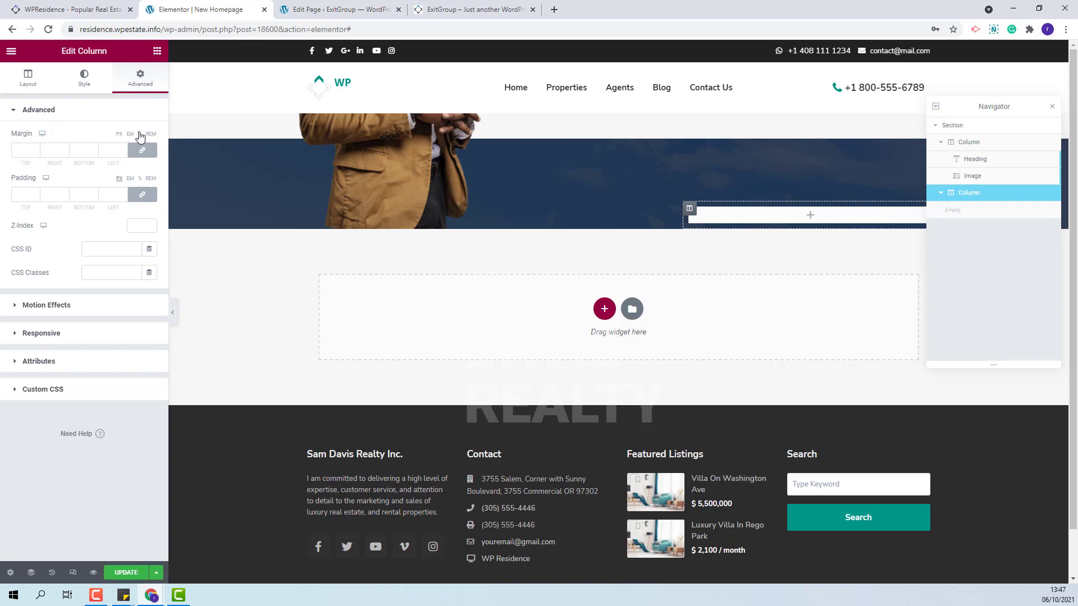
{"action": "left_click", "coordinate": [143, 151]}
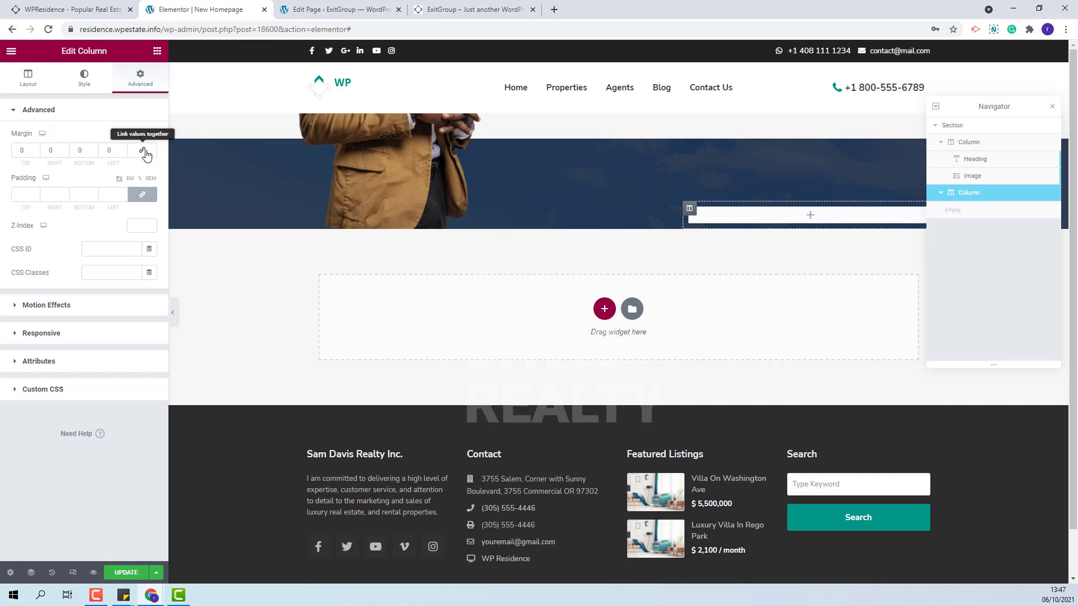
{"action": "double_click", "coordinate": [12, 151]}
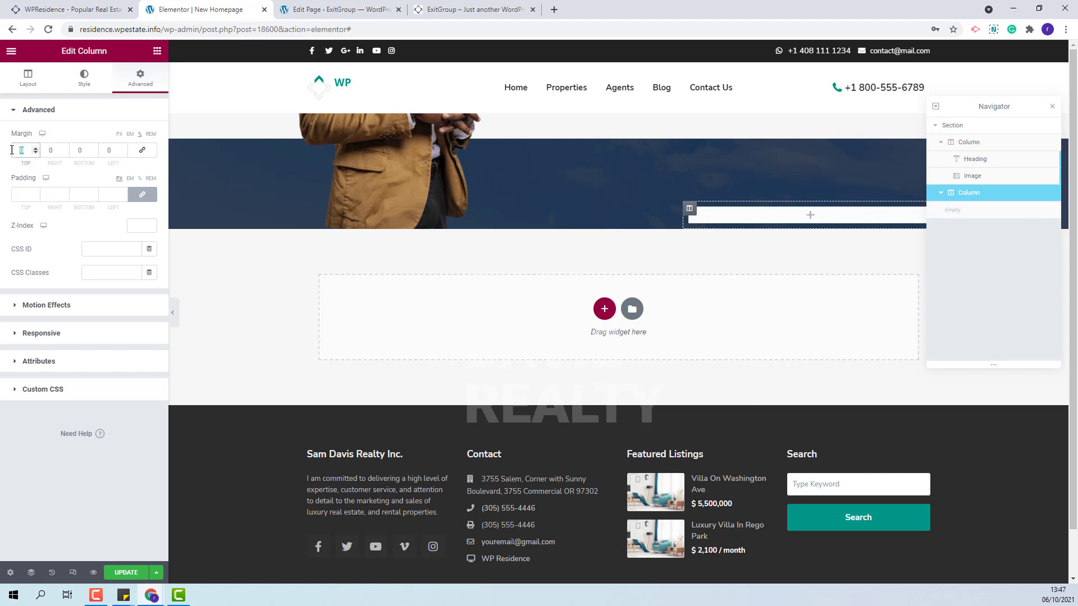
{"action": "double_click", "coordinate": [86, 150]}
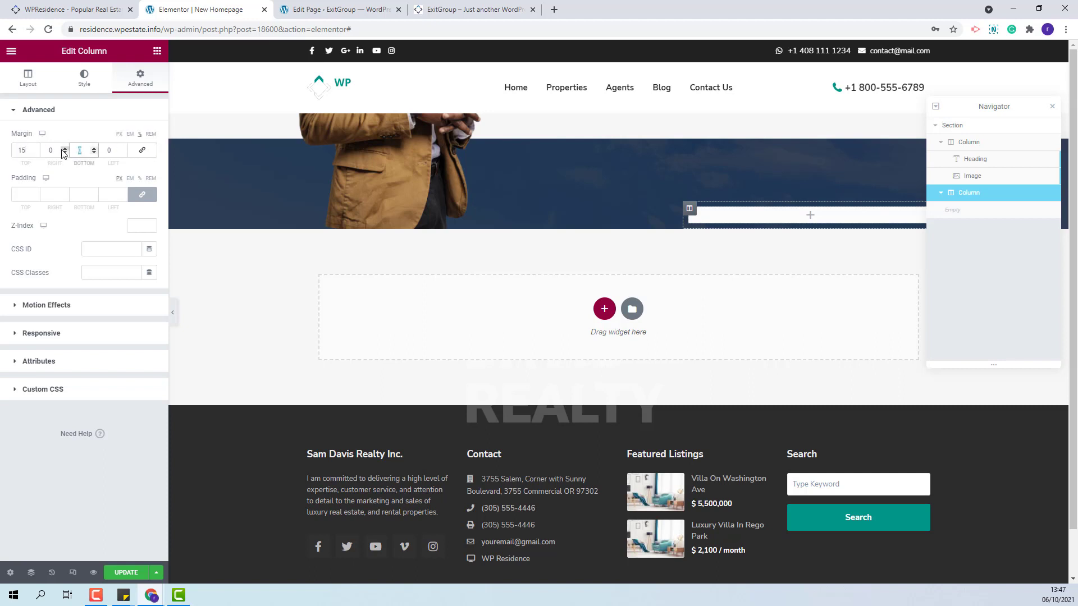
{"action": "double_click", "coordinate": [100, 151]}
Step: Set the second column's padding to 30 px top, right and left and 0 px bottom, with the values unlinked
{"action": "left_click", "coordinate": [142, 194]}
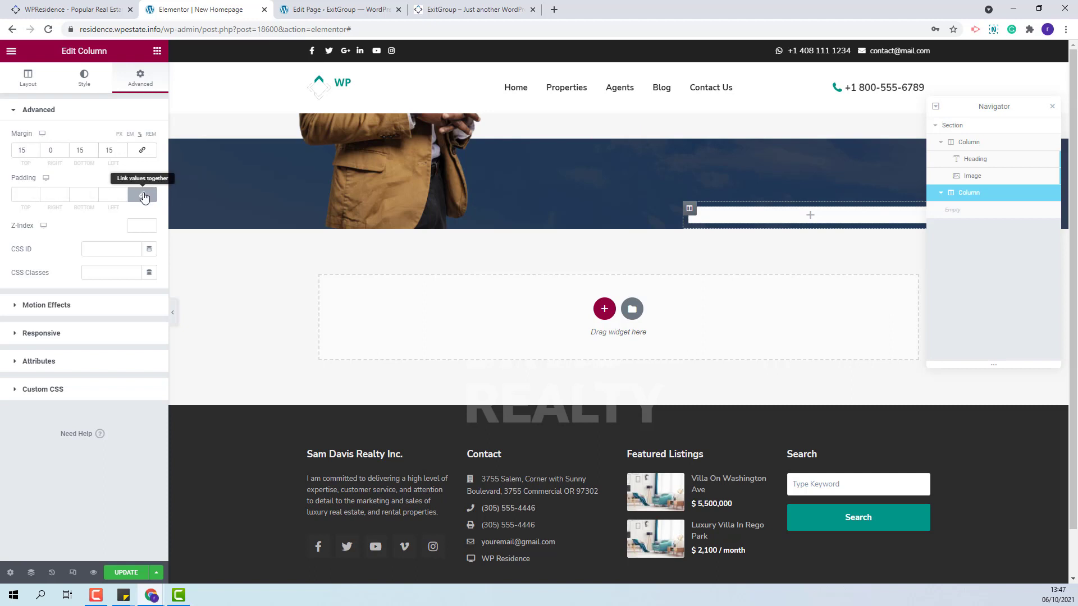
{"action": "double_click", "coordinate": [12, 195]}
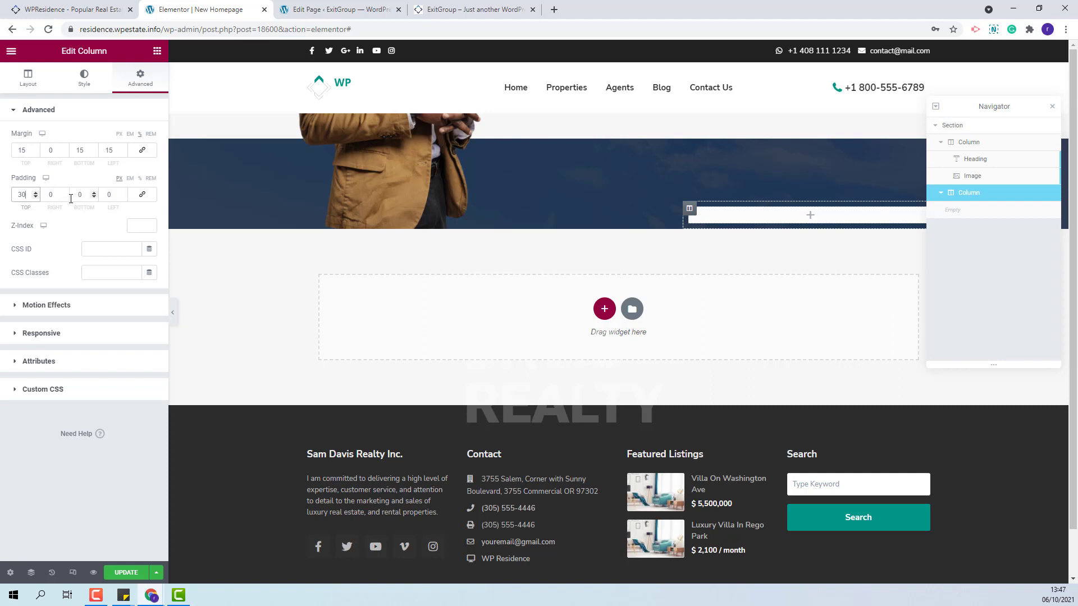
{"action": "type", "text": "30"}
{"action": "key", "text": "Tab"}
{"action": "type", "text": "30"}
{"action": "double_click", "coordinate": [98, 194]}
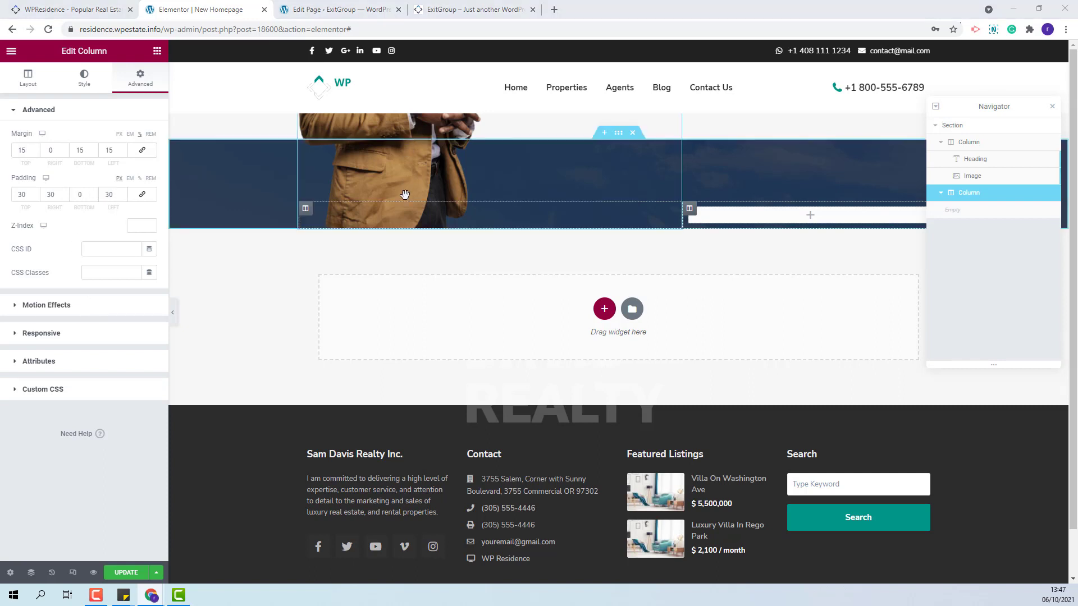
Step: Add a Heading widget to the second column and a WpResidence Contact Form widget below it
{"action": "left_click", "coordinate": [158, 51]}
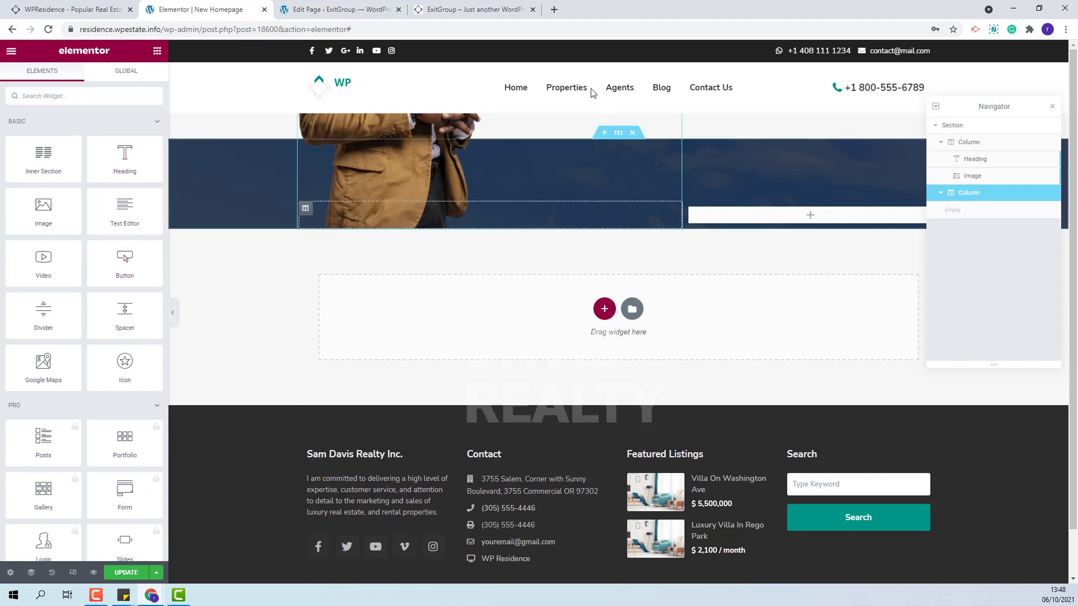
{"action": "left_click_drag", "start_coordinate": [118, 164], "coordinate": [786, 217]}
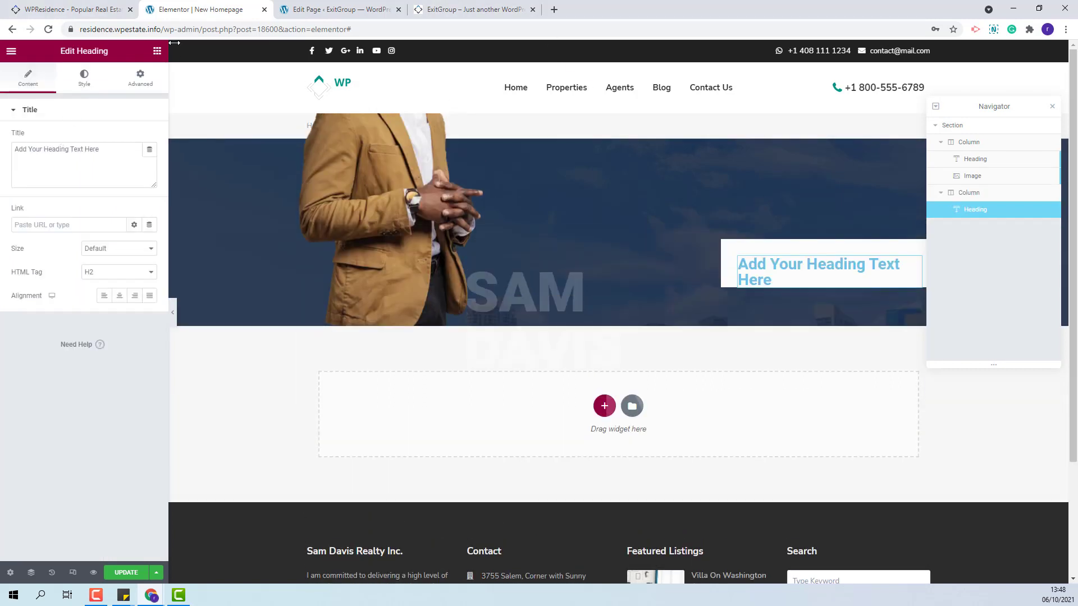
{"action": "left_click", "coordinate": [156, 53]}
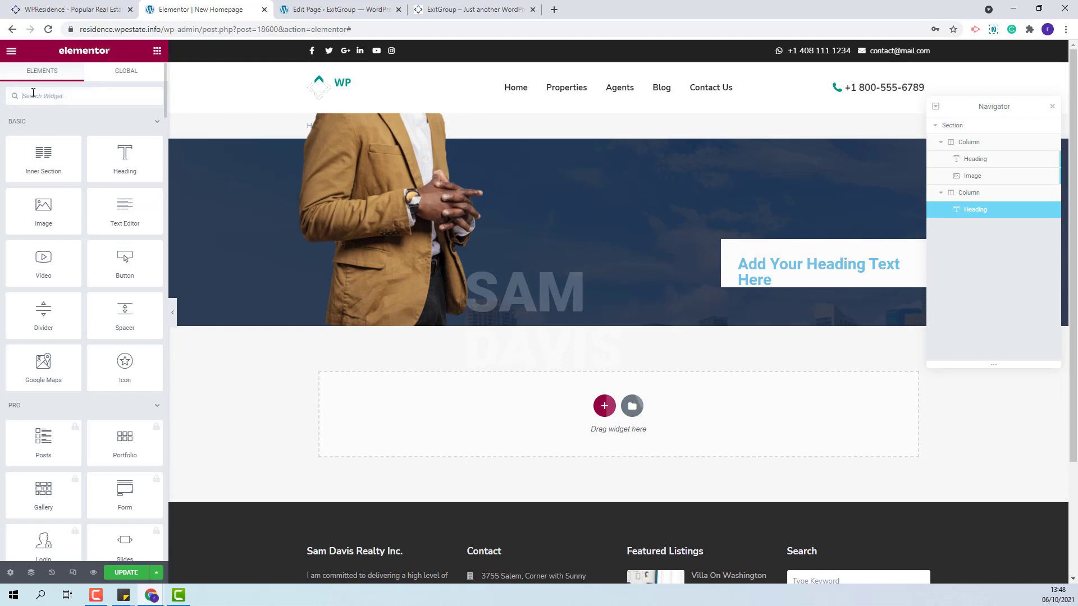
{"action": "type", "text": "contact"}
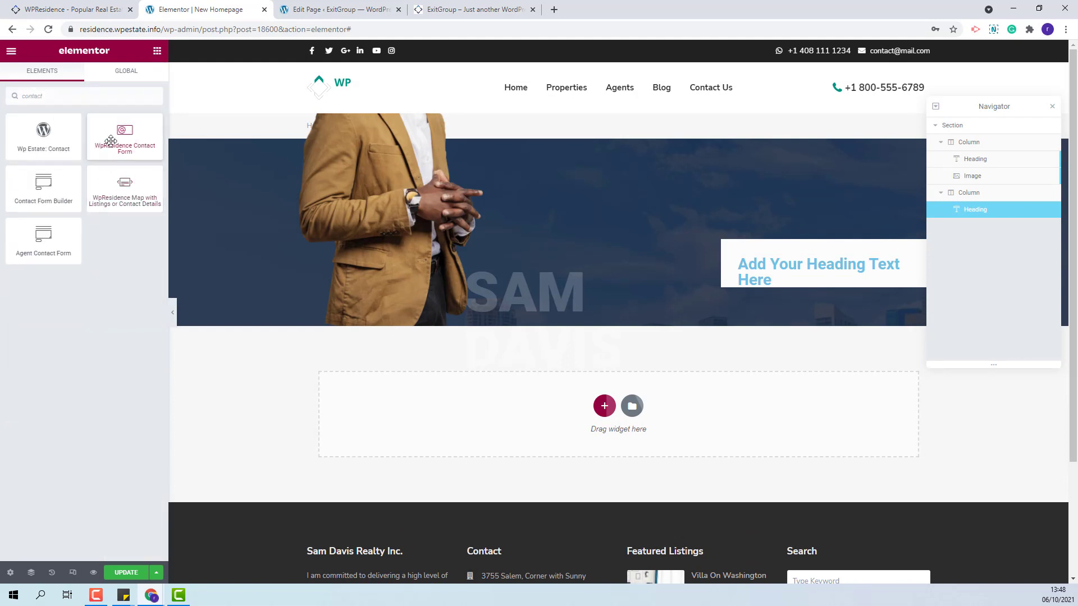
{"action": "left_click_drag", "start_coordinate": [111, 143], "coordinate": [747, 288]}
Step: Replace the second column's heading text with an invitation to arrange a meeting with the agent to buy, sell or rent your home
{"action": "left_click", "coordinate": [747, 282]}
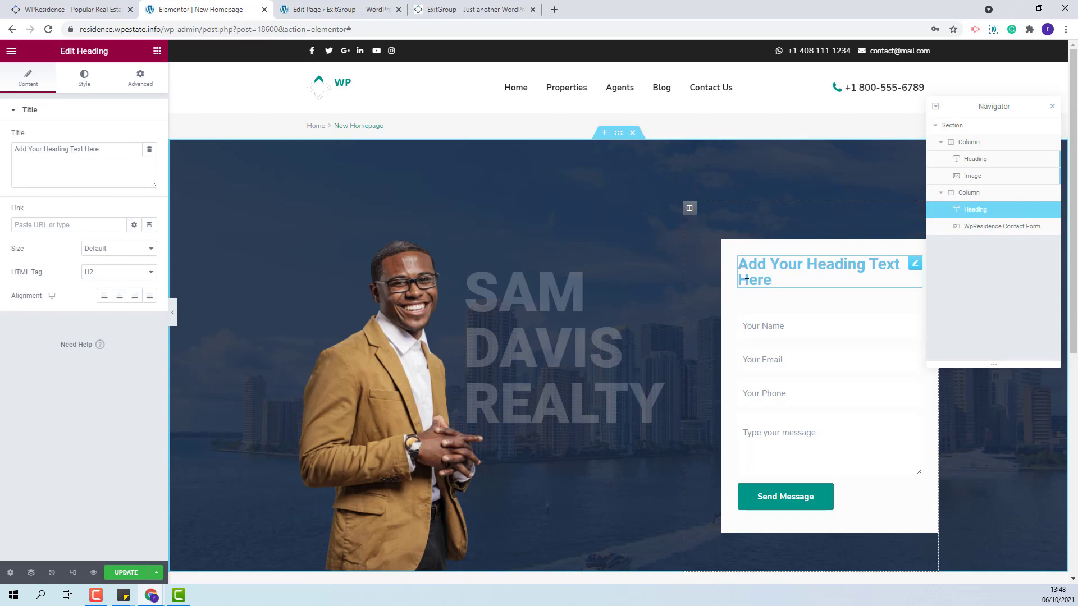
{"action": "left_click_drag", "start_coordinate": [106, 151], "coordinate": [5, 145]}
{"action": "type", "text": "Arrange a meeting with Sam Davis to buy, sell or rent your home."}
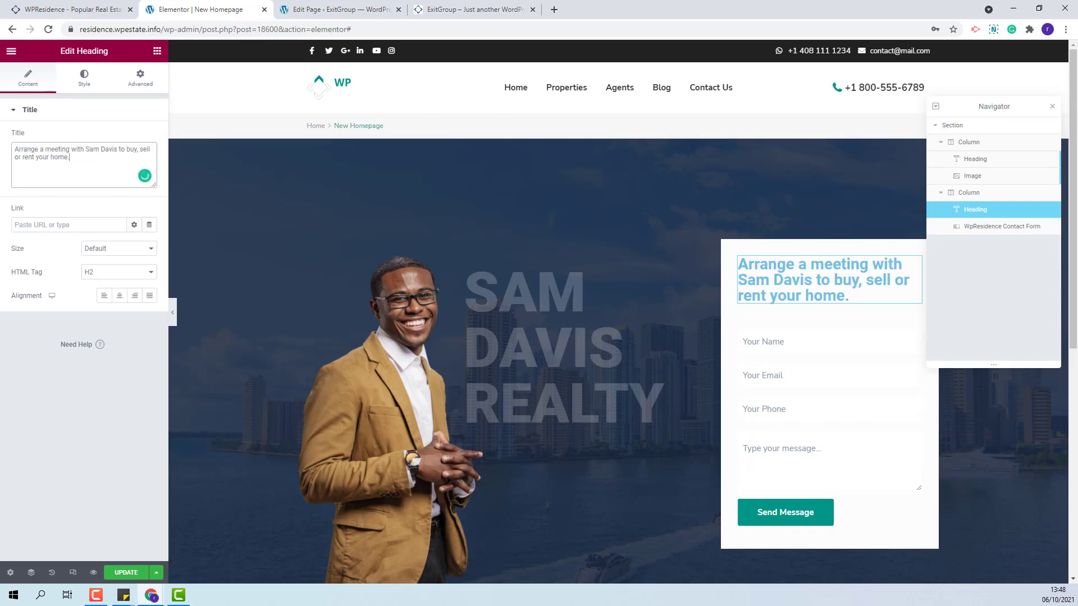
Step: Set the text color of the heading above the contact form to #222222
{"action": "left_click", "coordinate": [77, 85]}
{"action": "left_click", "coordinate": [150, 137]}
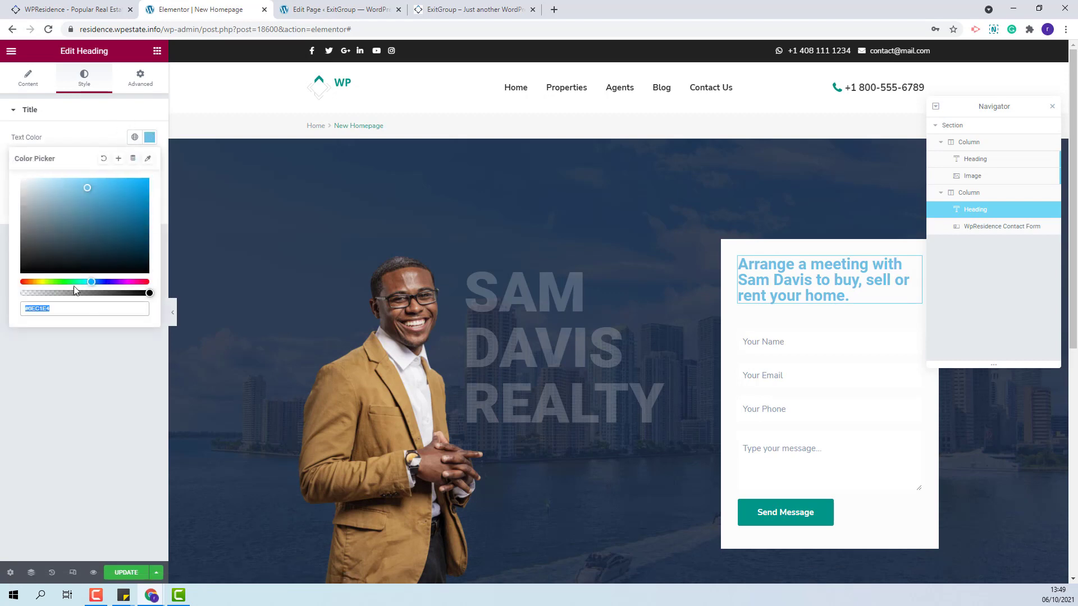
{"action": "type", "text": "#222222"}
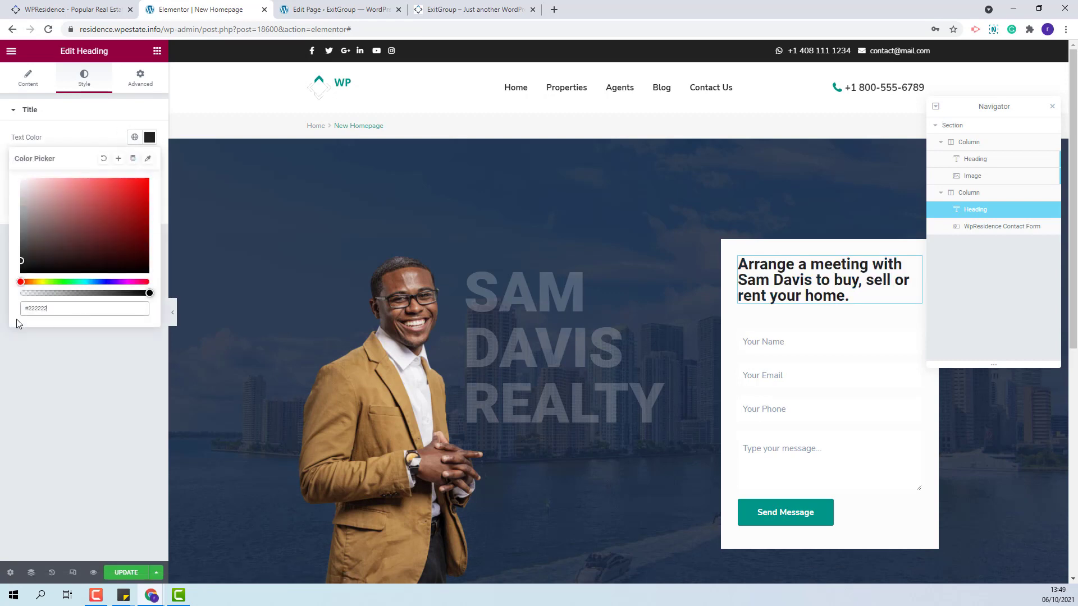
{"action": "left_click", "coordinate": [86, 137]}
Step: Set the second column heading's font family and weight to Default and its size to 18 px
{"action": "left_click", "coordinate": [149, 161]}
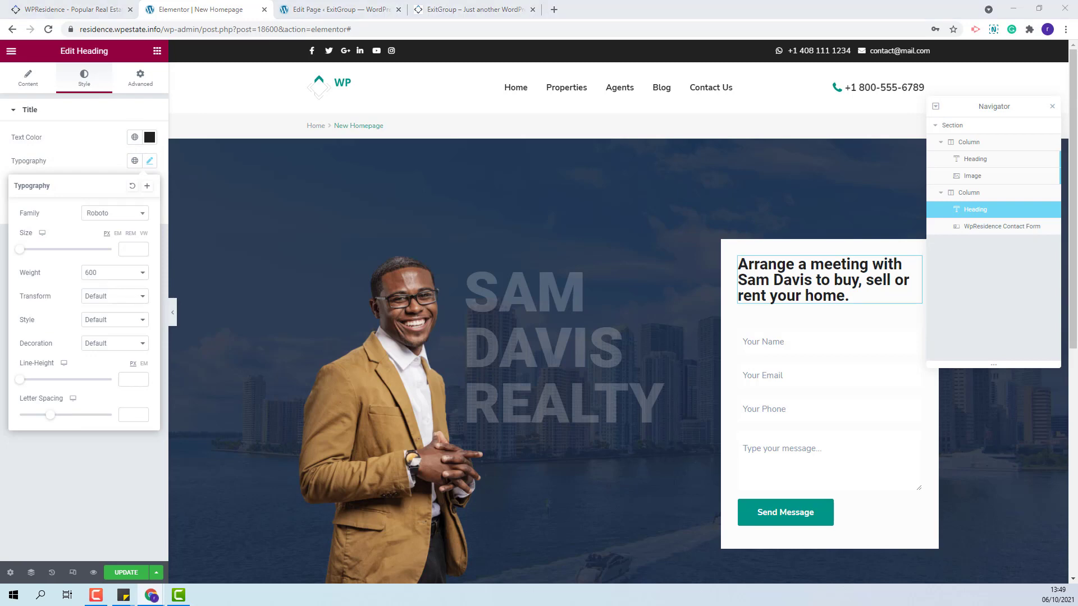
{"action": "left_click", "coordinate": [106, 214]}
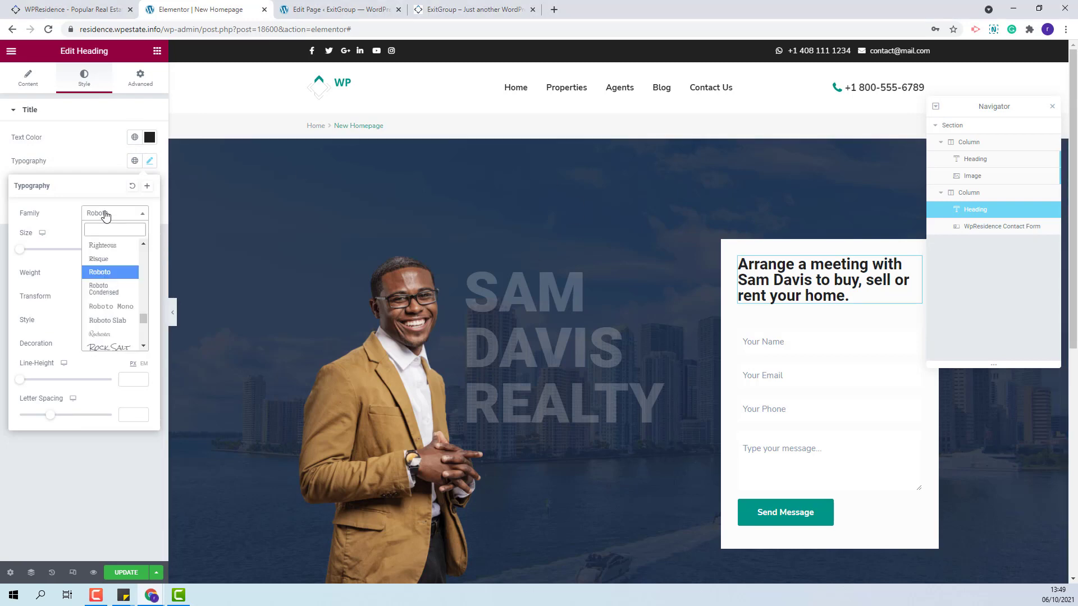
{"action": "left_click_drag", "start_coordinate": [143, 318], "coordinate": [143, 237]}
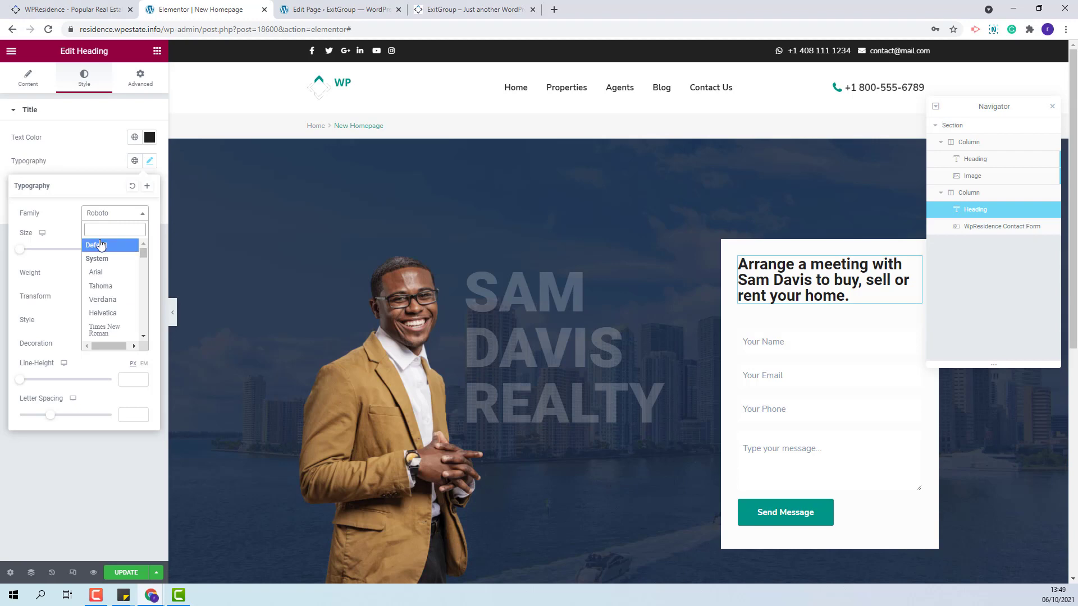
{"action": "left_click", "coordinate": [102, 245]}
{"action": "left_click", "coordinate": [128, 249]}
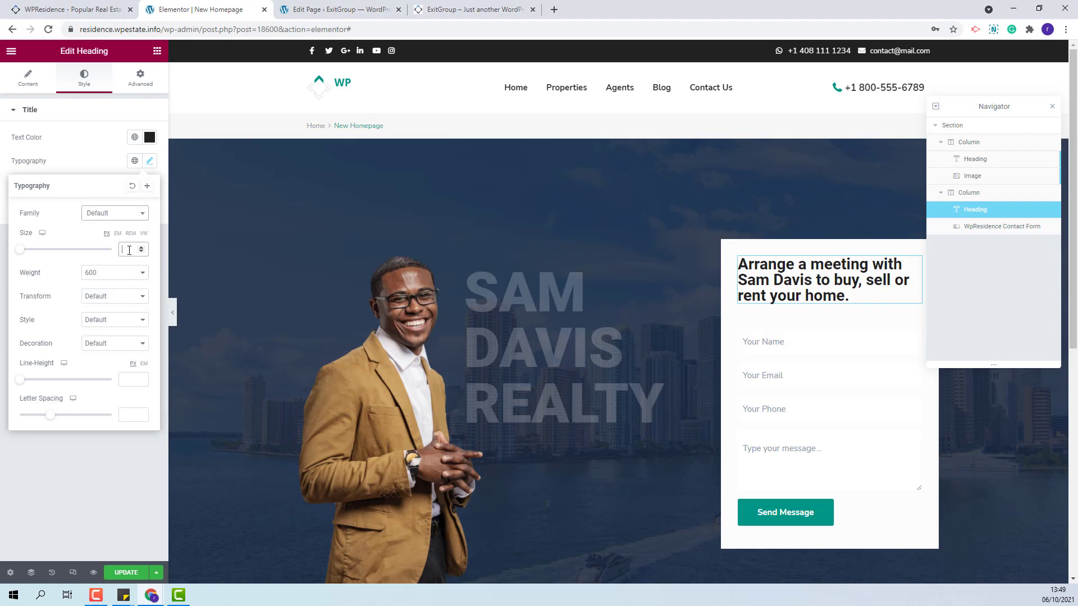
{"action": "type", "text": "18"}
{"action": "left_click", "coordinate": [117, 273]}
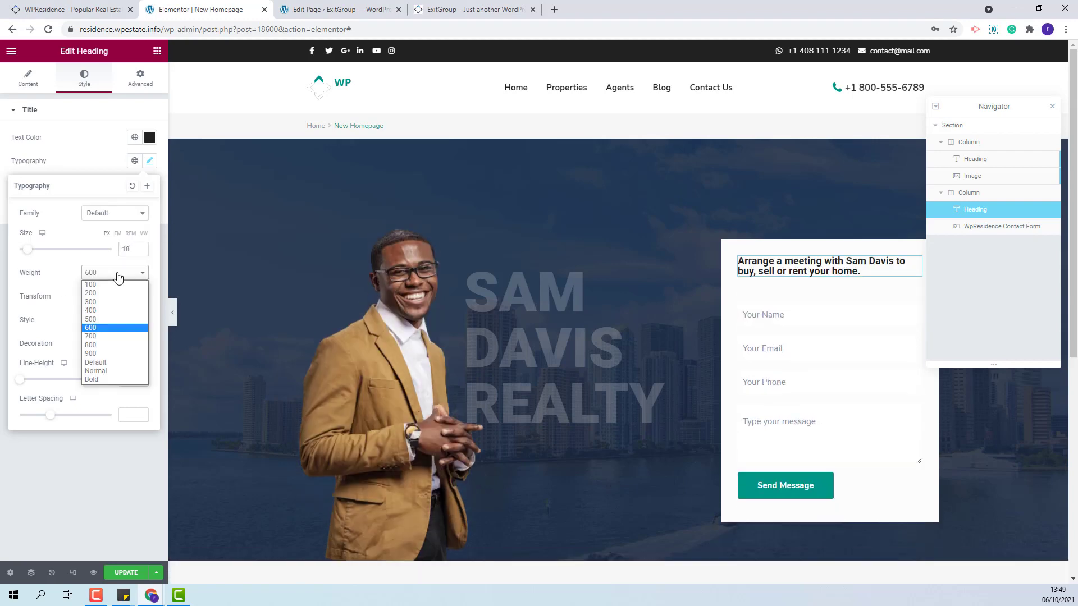
{"action": "left_click", "coordinate": [108, 364]}
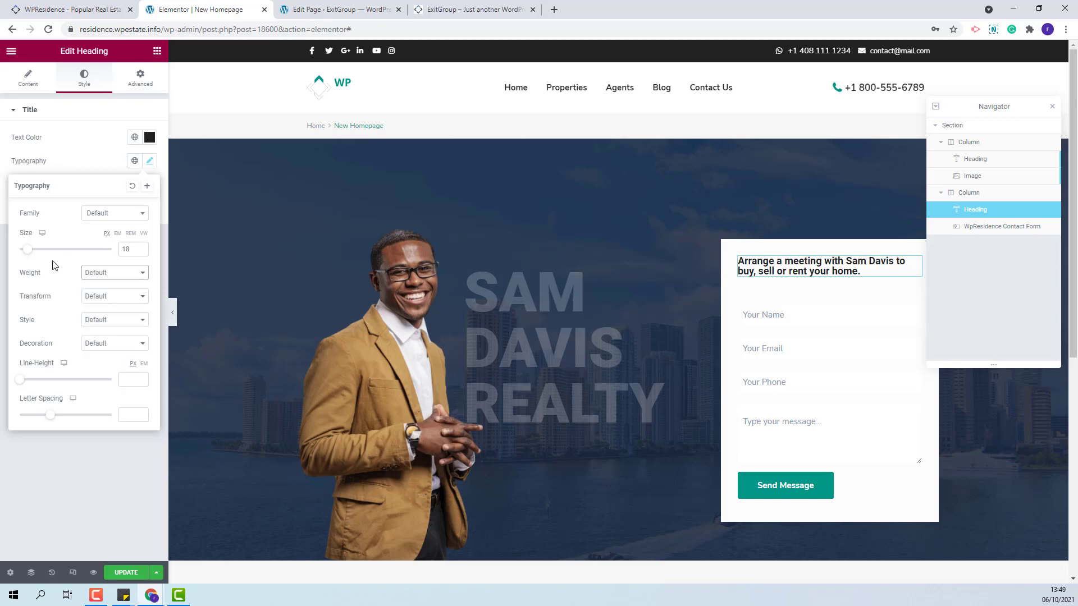
Step: Set the line height of the heading above the contact form to 1.4 em
{"action": "left_click", "coordinate": [131, 379]}
{"action": "type", "text": "1"}
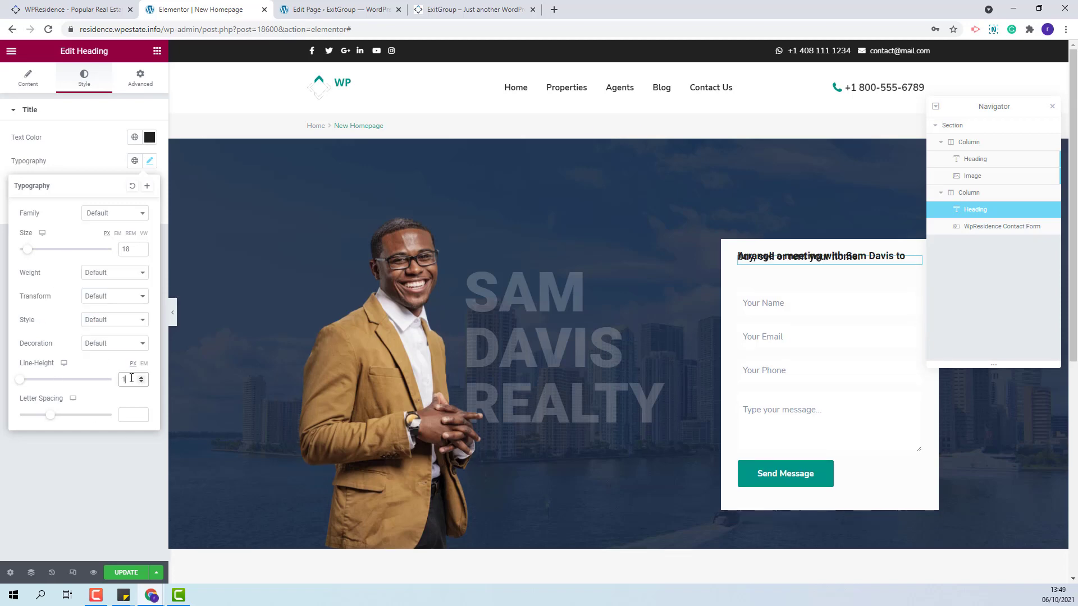
{"action": "type", "text": ".4"}
{"action": "left_click", "coordinate": [143, 365]}
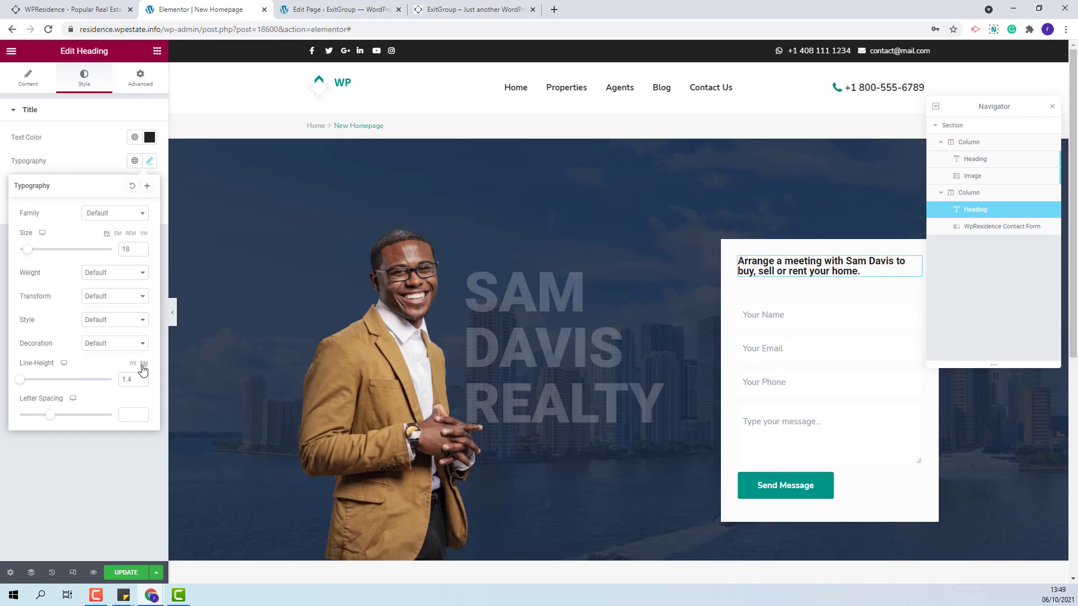
Step: Unlink the second column heading's margins and set its bottom margin to 20 px
{"action": "left_click", "coordinate": [140, 78]}
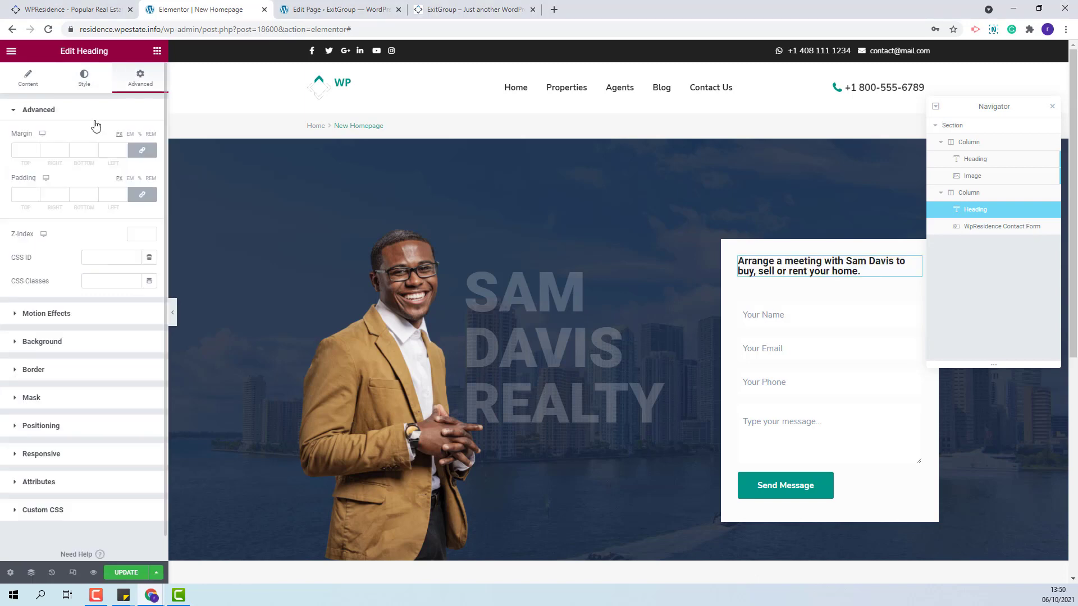
{"action": "left_click", "coordinate": [145, 150]}
{"action": "left_click_drag", "start_coordinate": [86, 152], "coordinate": [70, 151]}
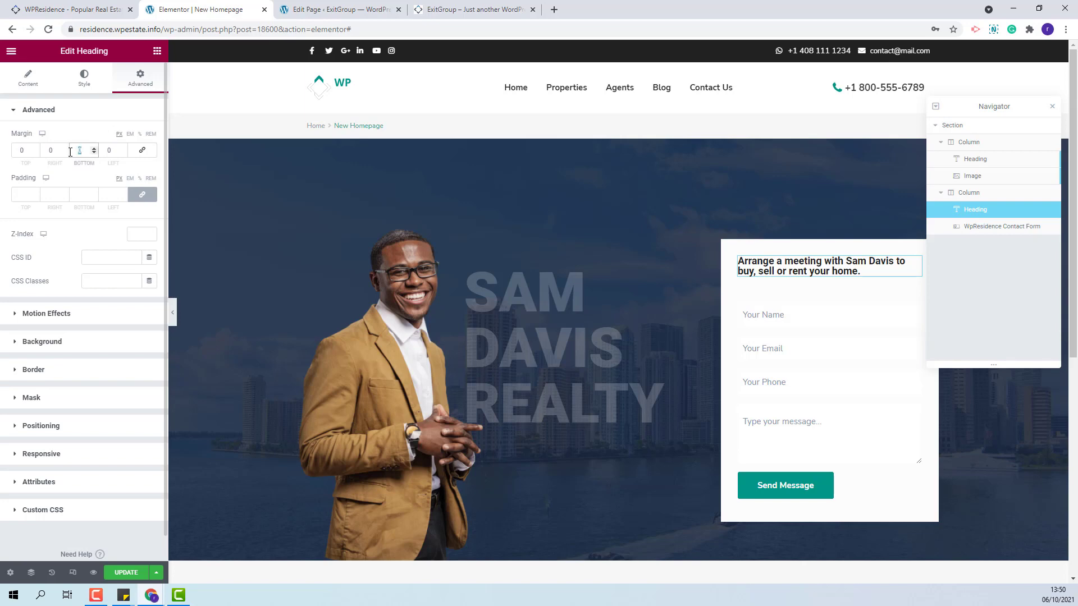
{"action": "type", "text": "20"}
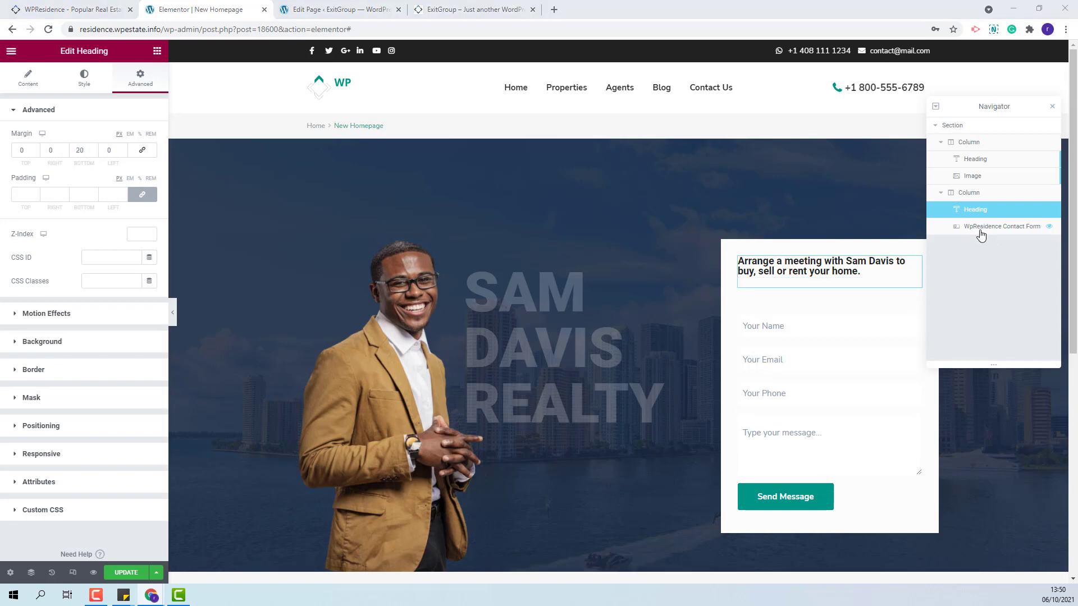
Step: Set the WpResidence Contact Form's text align to left and its input background color to #F5F5F5
{"action": "left_click", "coordinate": [1001, 231]}
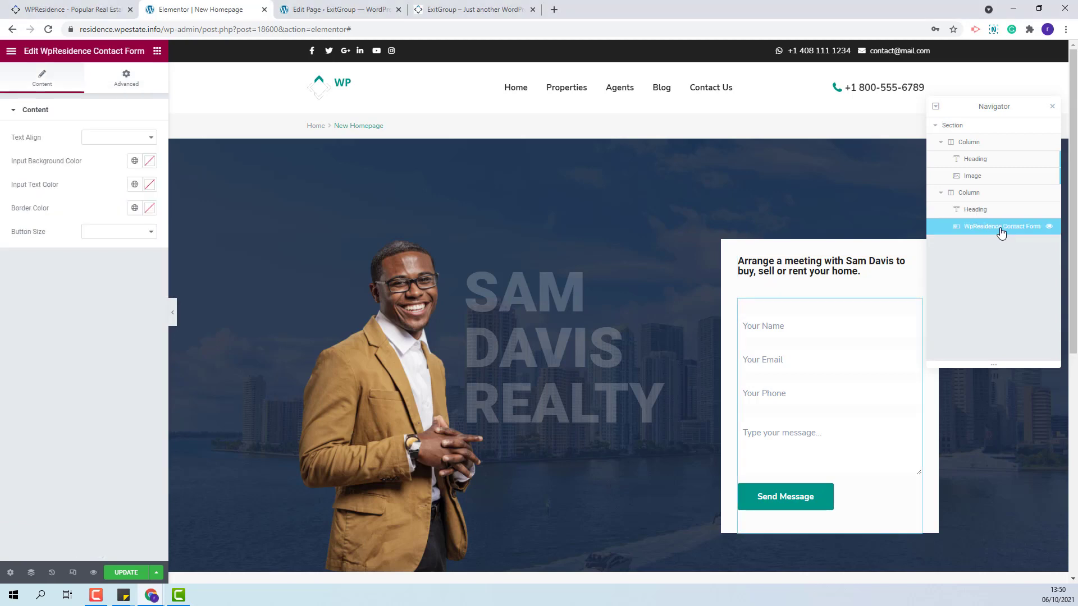
{"action": "left_click", "coordinate": [100, 139]}
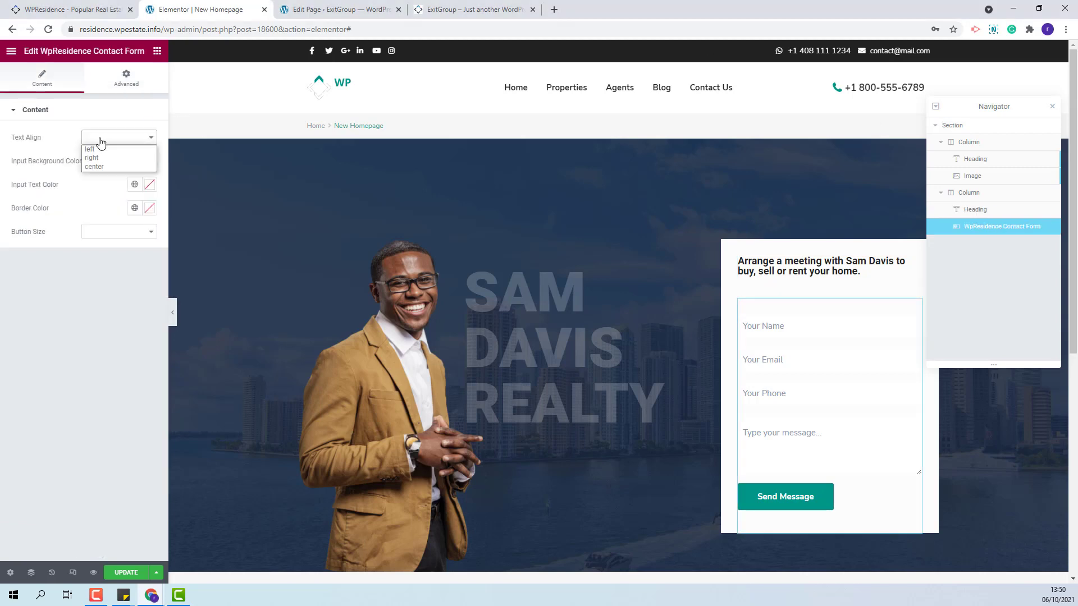
{"action": "left_click", "coordinate": [90, 149]}
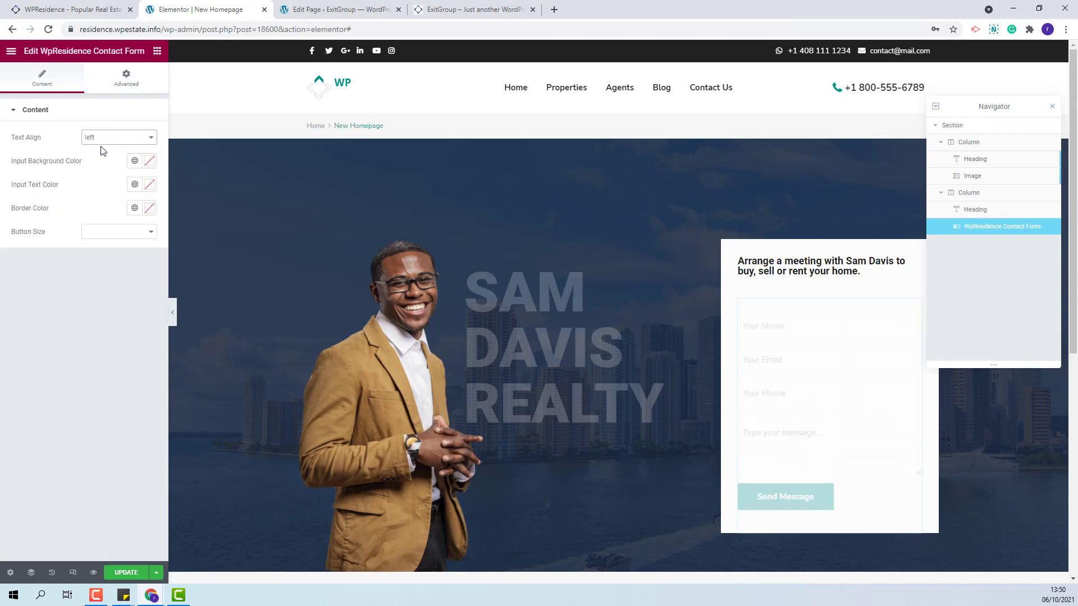
{"action": "left_click", "coordinate": [150, 162]}
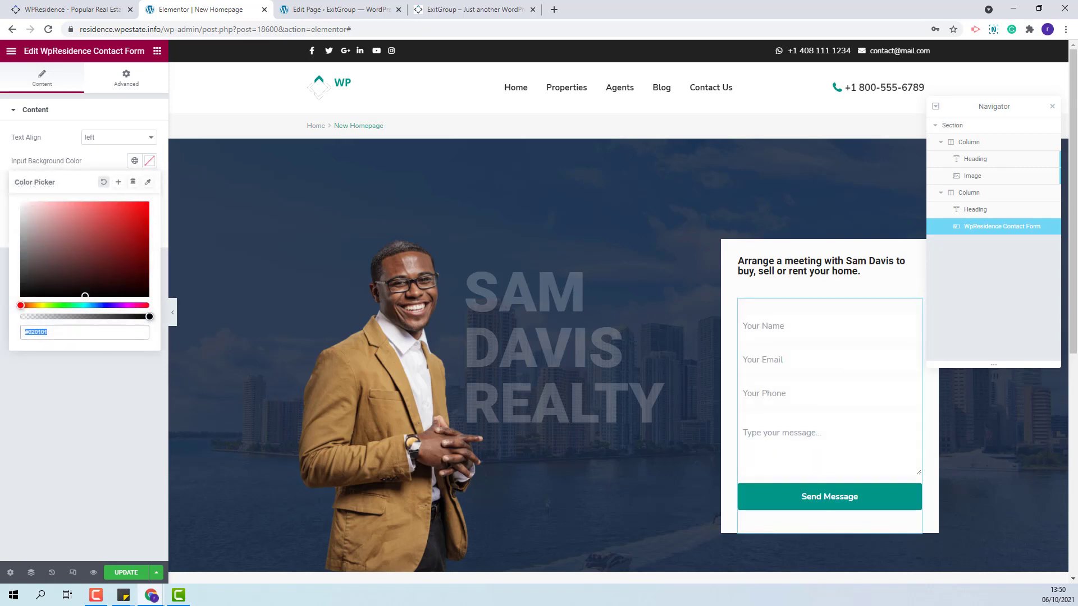
{"action": "type", "text": "#f3f3f3"}
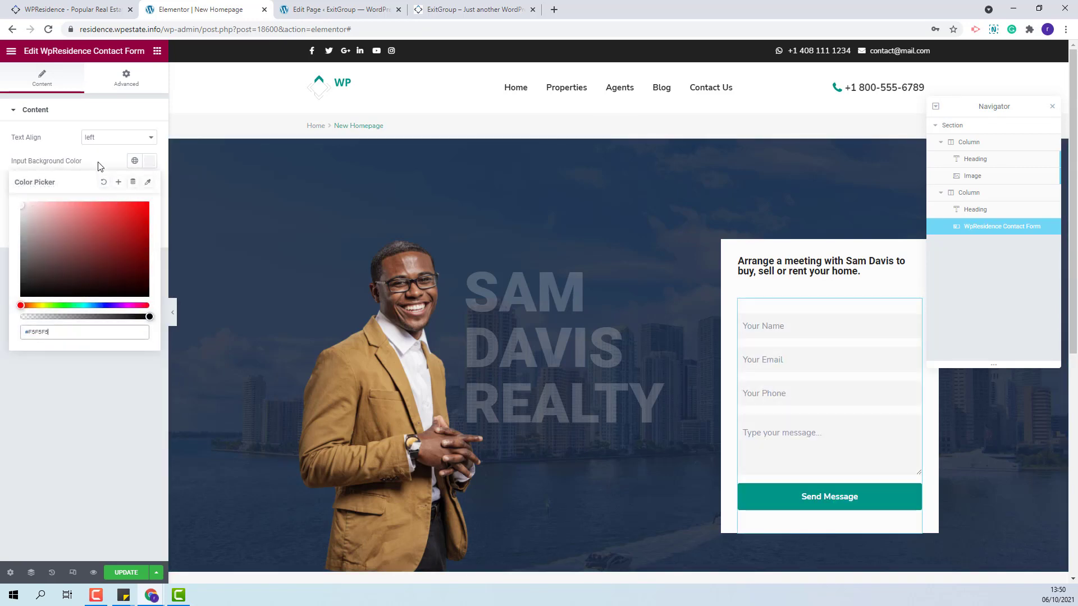
{"action": "left_click", "coordinate": [100, 161]}
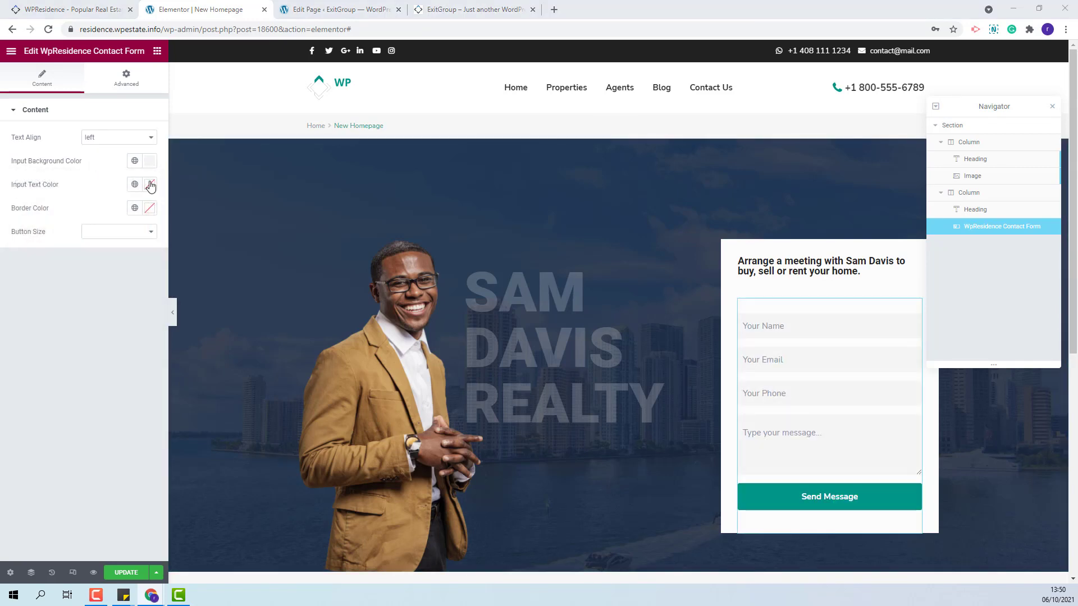
Step: Set the contact form's input text color to #838383 and its border color to #F5F5F5
{"action": "left_click", "coordinate": [151, 186]}
{"action": "type", "text": "#838383"}
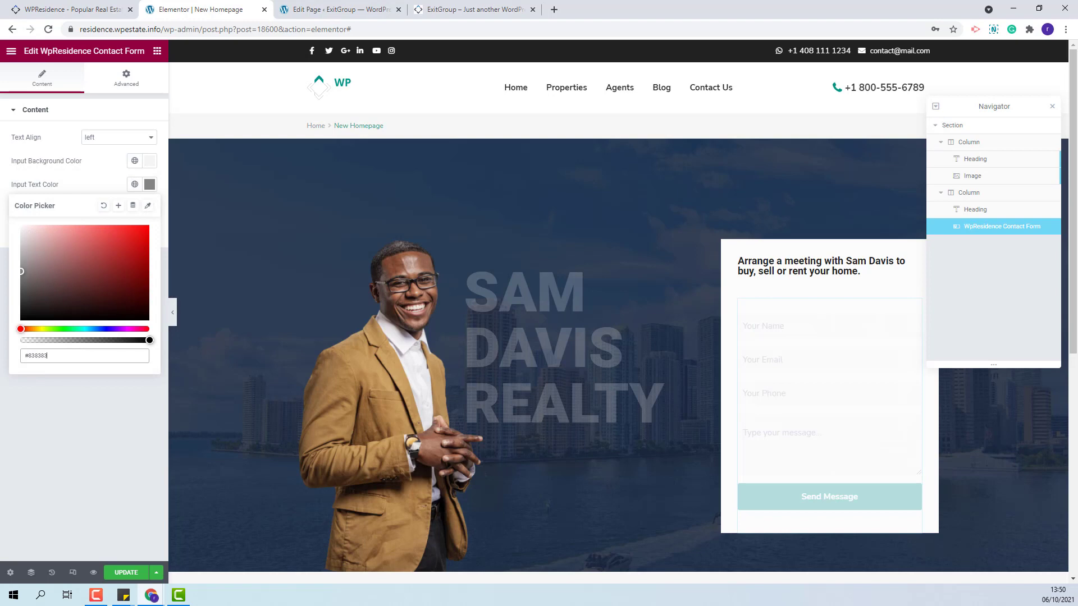
{"action": "left_click", "coordinate": [150, 207]}
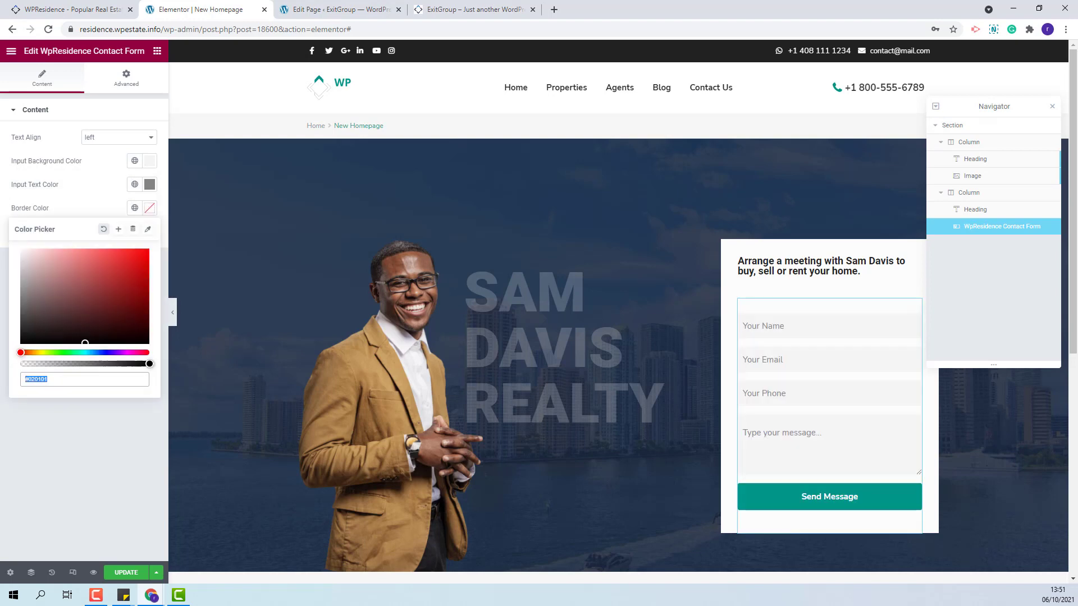
{"action": "type", "text": "#F5F5F5"}
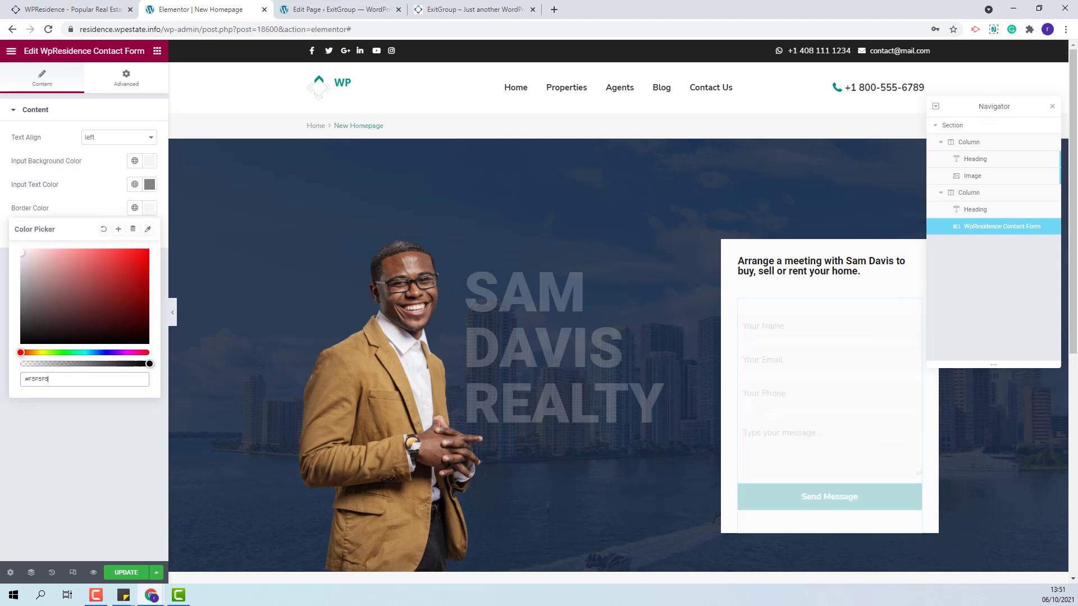
Step: Set the contact form's button size to full and update the page
{"action": "left_click", "coordinate": [94, 444]}
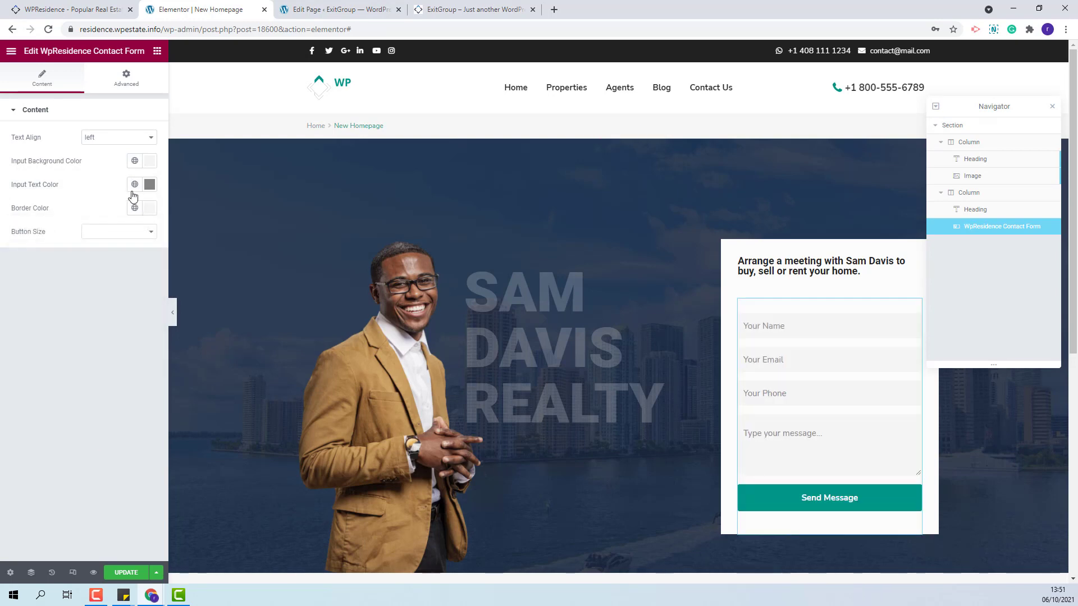
{"action": "left_click", "coordinate": [123, 232]}
{"action": "left_click", "coordinate": [108, 254]}
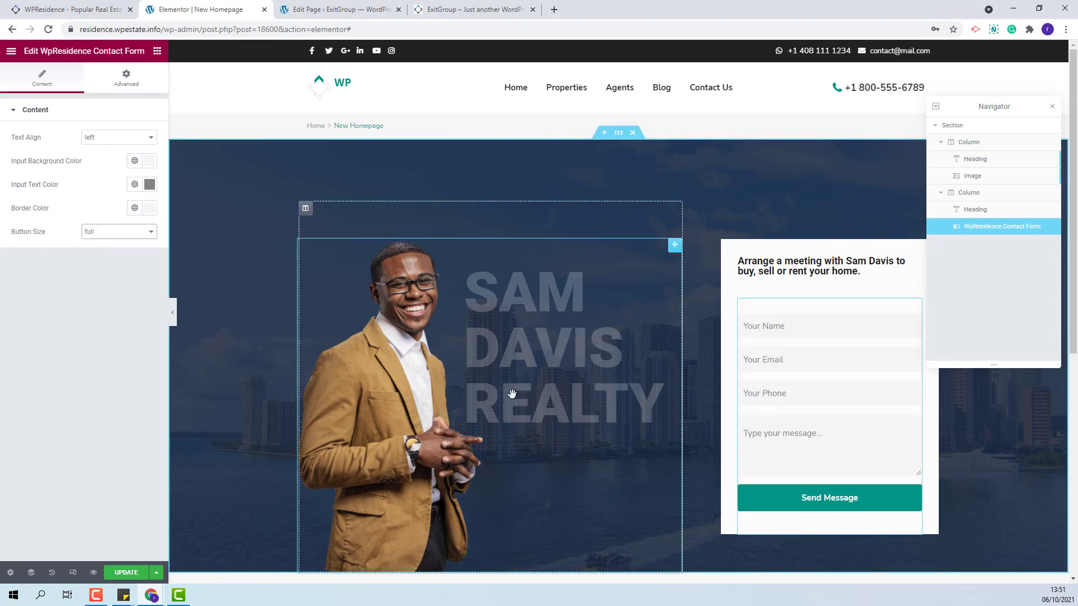
{"action": "scroll", "coordinate": [528, 337], "scroll_direction": "down", "scroll_amount": 4}
{"action": "scroll", "coordinate": [806, 300], "scroll_direction": "up", "scroll_amount": 3}
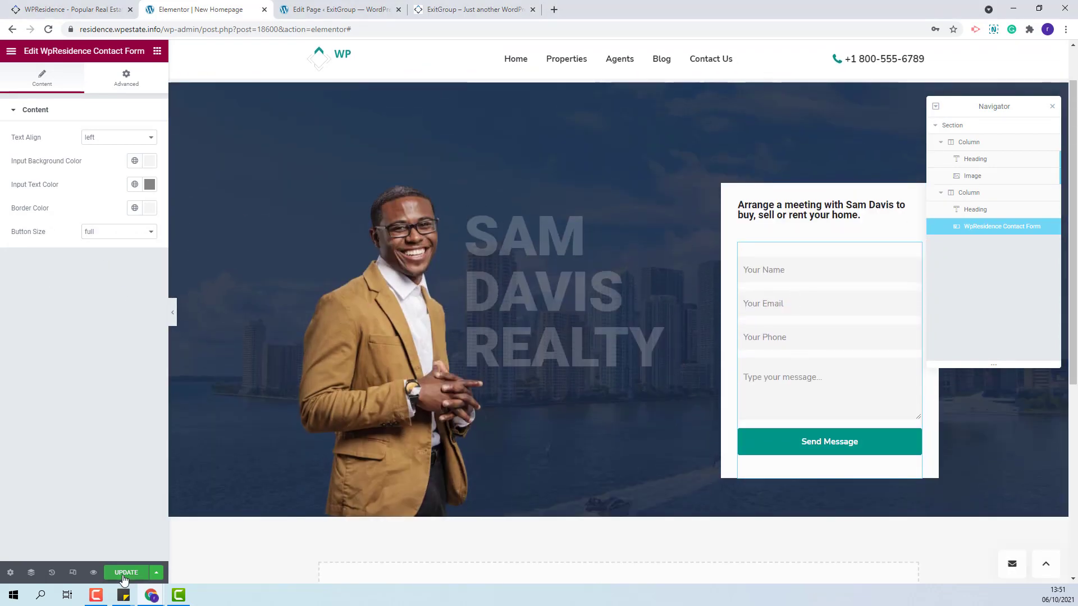
{"action": "left_click", "coordinate": [124, 575]}
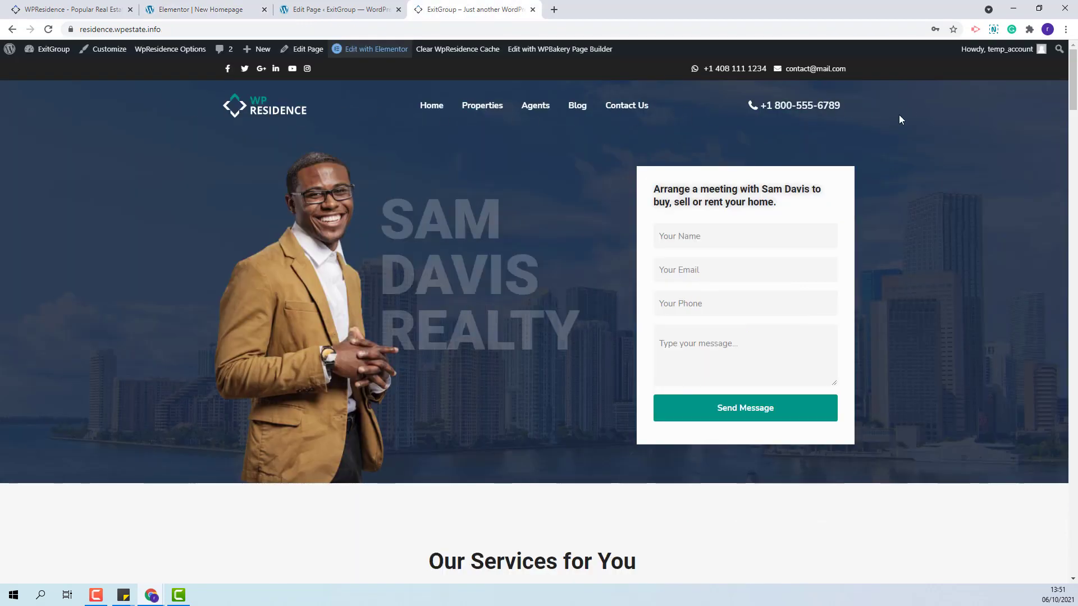
Step: In the page's WordPress edit screen, set Use transparent header to yes in the appearance options and save the page
{"action": "left_click", "coordinate": [207, 9]}
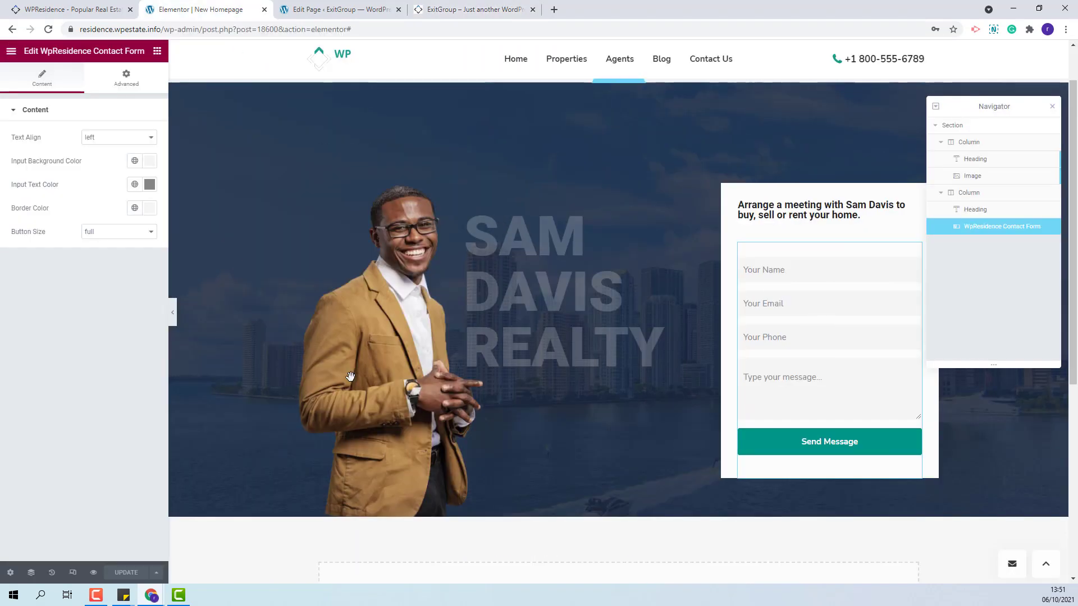
{"action": "left_click", "coordinate": [303, 8]}
{"action": "scroll", "coordinate": [346, 371], "scroll_direction": "down", "scroll_amount": 1}
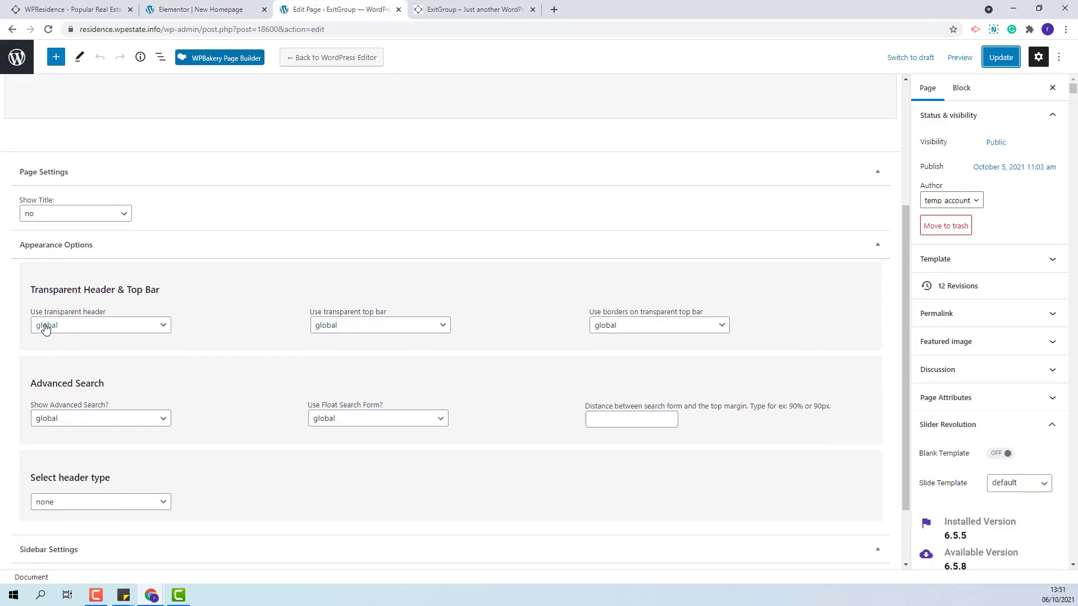
{"action": "left_click", "coordinate": [46, 329]}
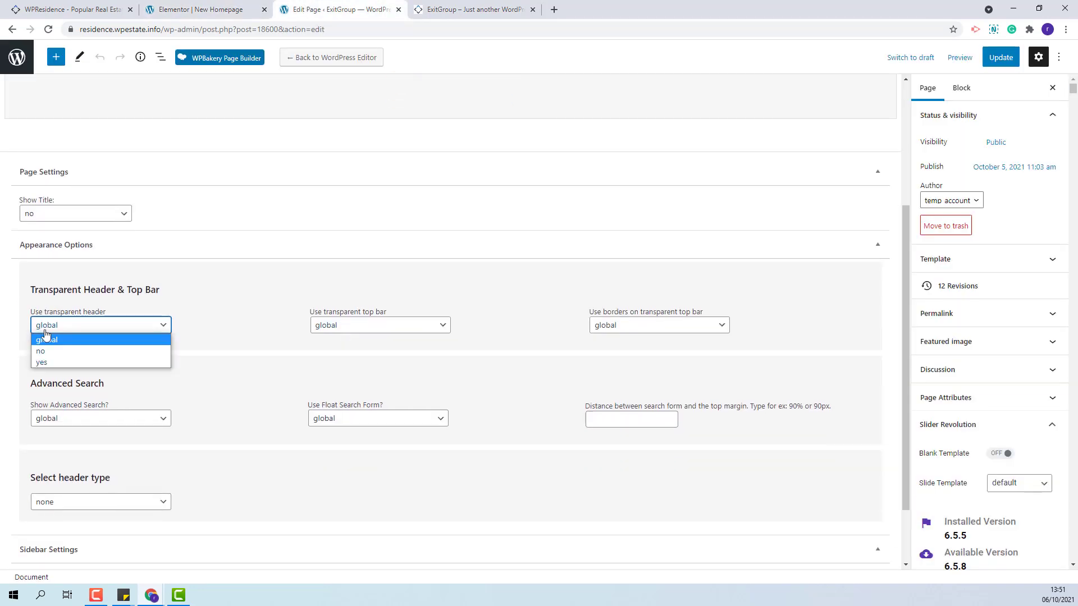
{"action": "left_click", "coordinate": [48, 364]}
{"action": "key", "text": "ctrl+s"}
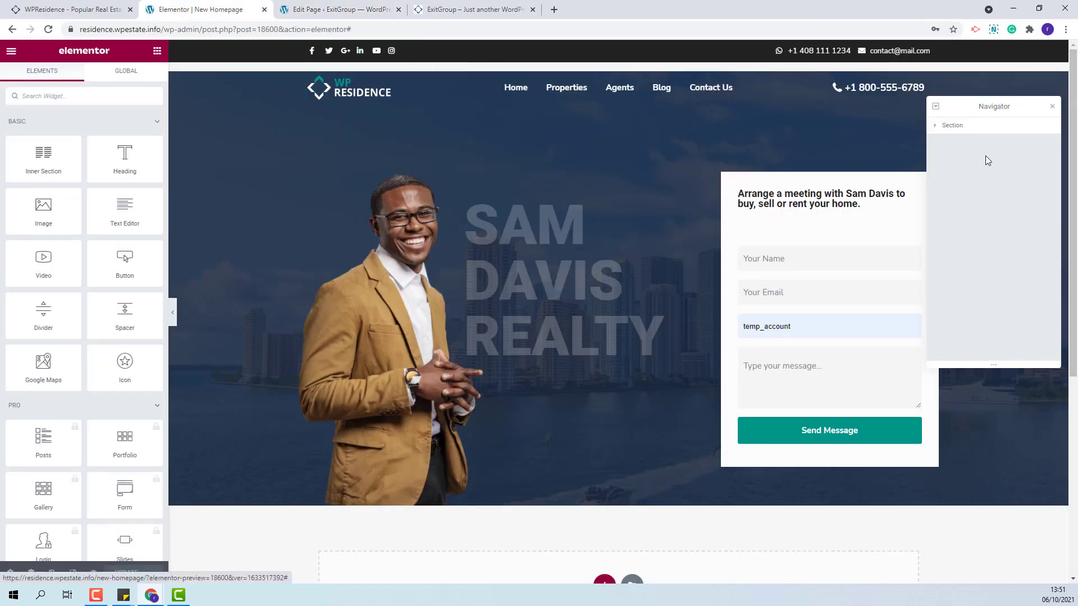
Step: Unlink the hero section's margins in Elementor and set its top margin to -20 px
{"action": "left_click", "coordinate": [939, 127]}
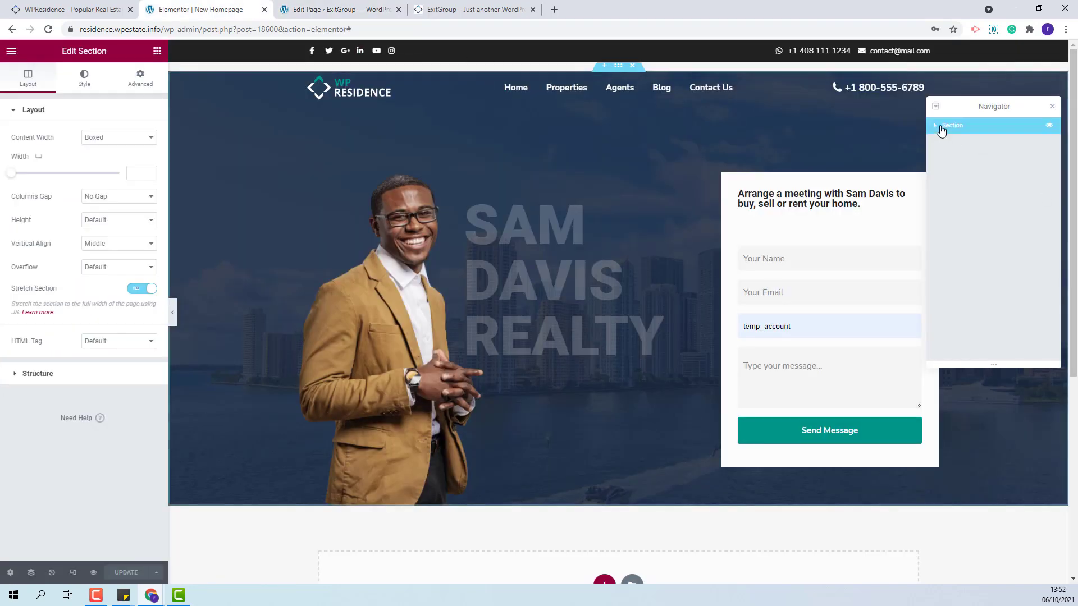
{"action": "left_click", "coordinate": [137, 86]}
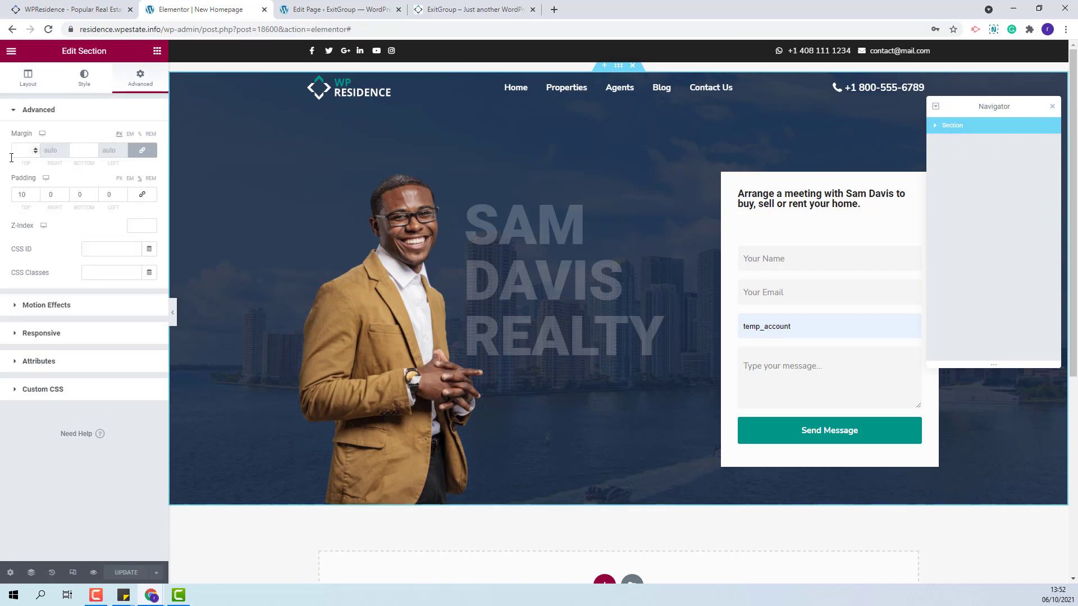
{"action": "left_click", "coordinate": [142, 150]}
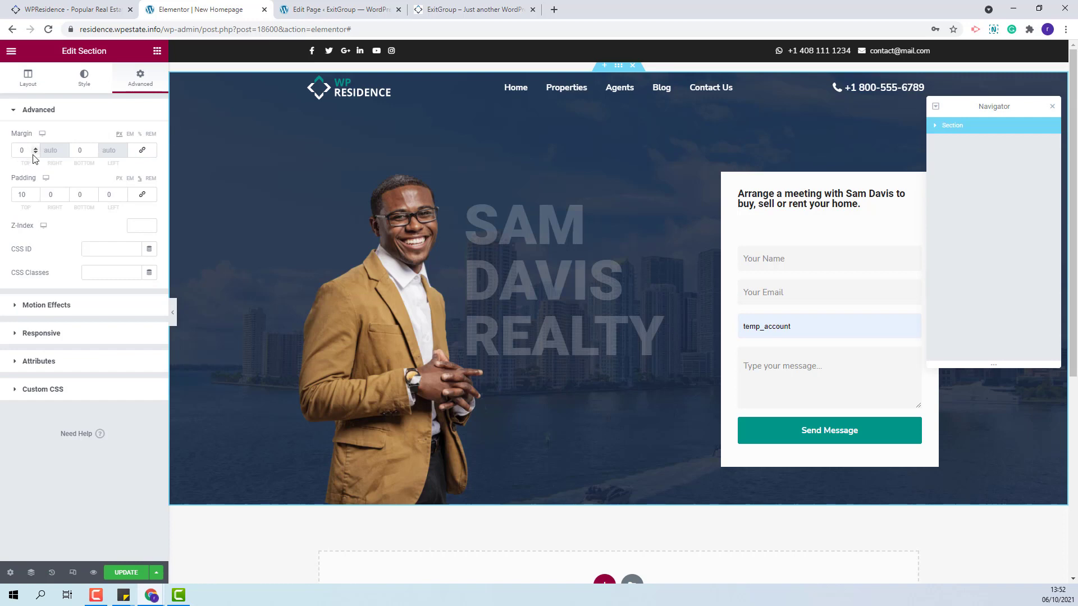
{"action": "left_click", "coordinate": [35, 154]}
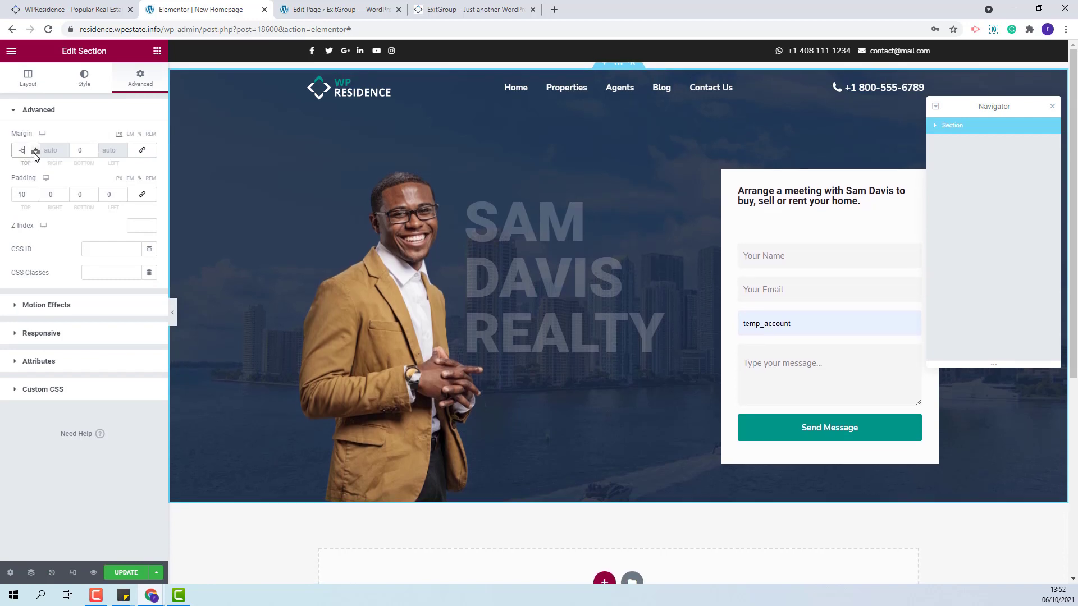
{"action": "left_click", "coordinate": [36, 154]}
{"action": "left_click", "coordinate": [36, 154]}
{"action": "left_click", "coordinate": [35, 154]}
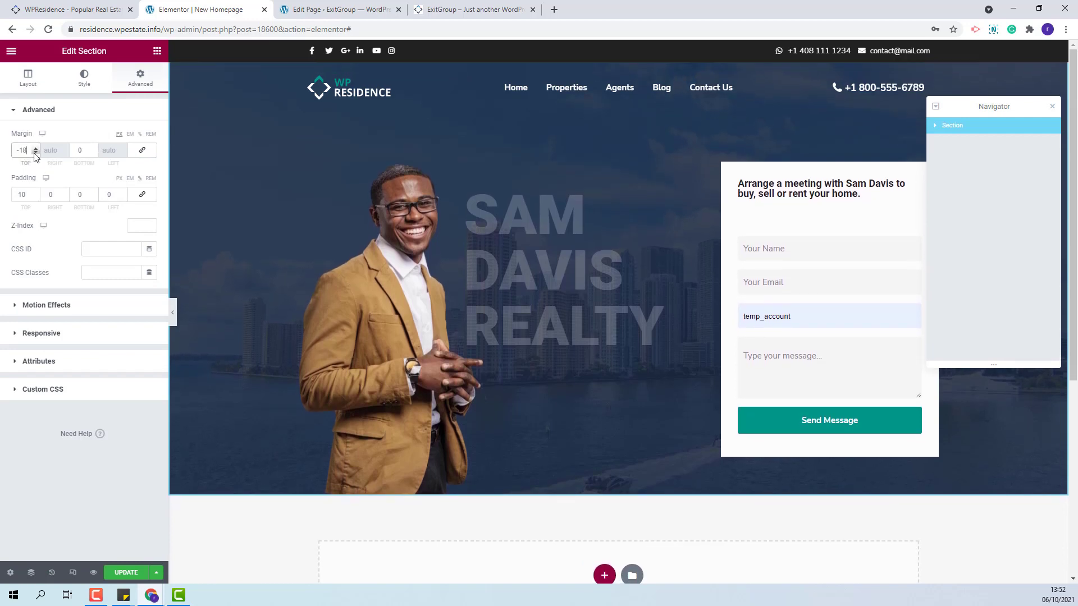
{"action": "left_click", "coordinate": [35, 154]}
{"action": "left_click", "coordinate": [35, 153]}
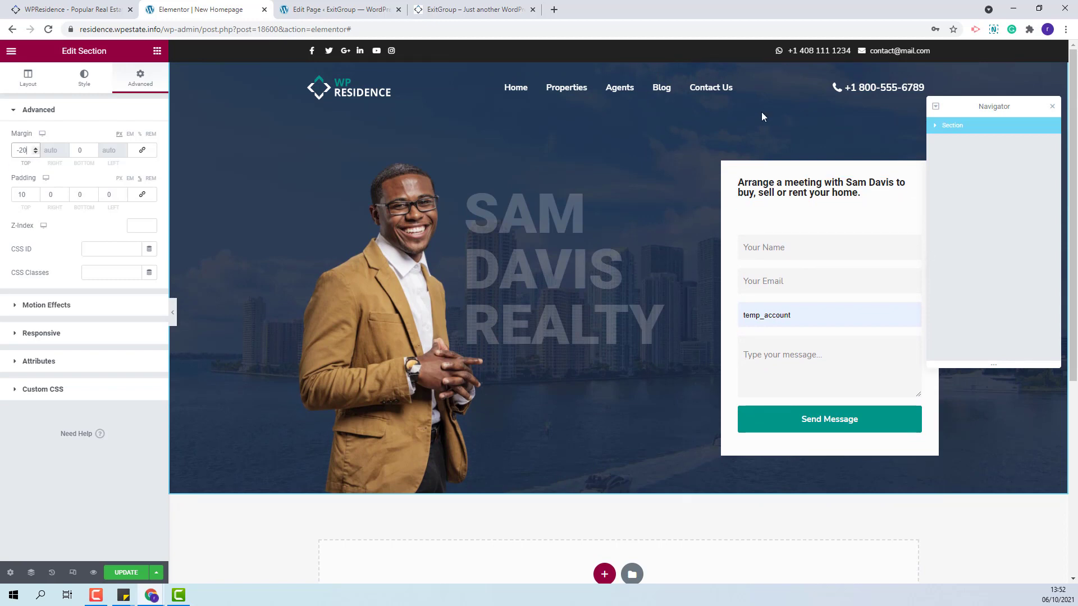